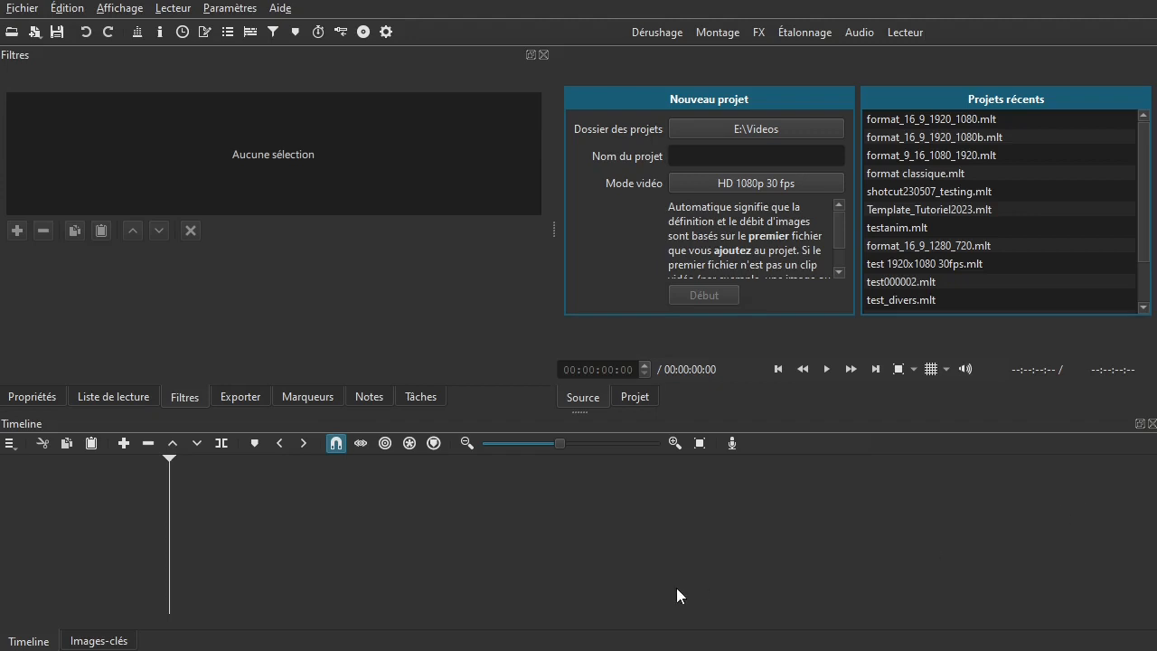
# Open the recent project format_16_9_1920_1080.mlt and scrub through the first seconds of the video on V1.
pyautogui.click(942, 122)
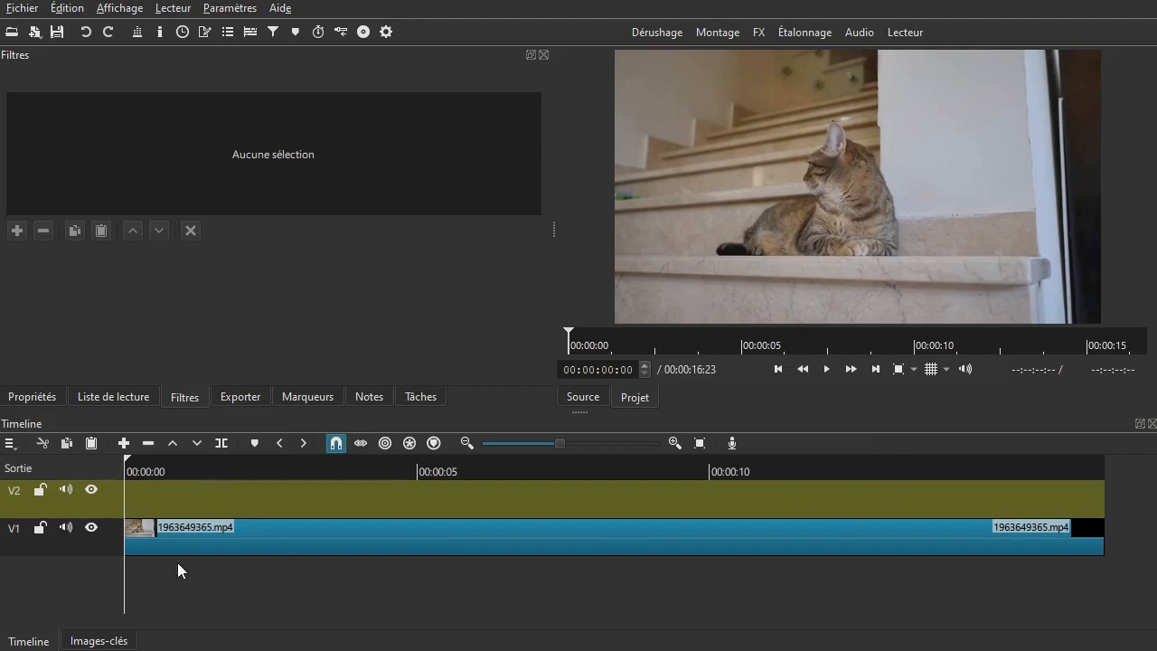
pyautogui.moveTo(247, 599)
pyautogui.mouseDown()
pyautogui.moveTo(261, 599)
pyautogui.moveTo(225, 604)
pyautogui.mouseUp()
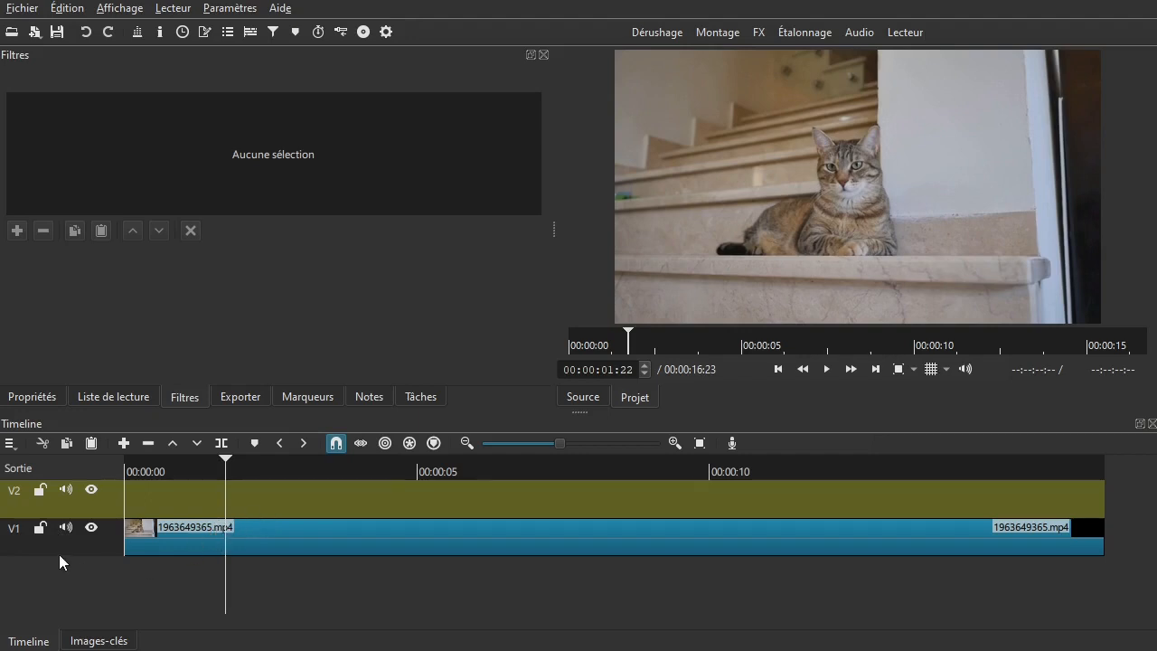
pyautogui.click(259, 515)
pyautogui.moveTo(351, 517); pyautogui.dragTo(291, 501)
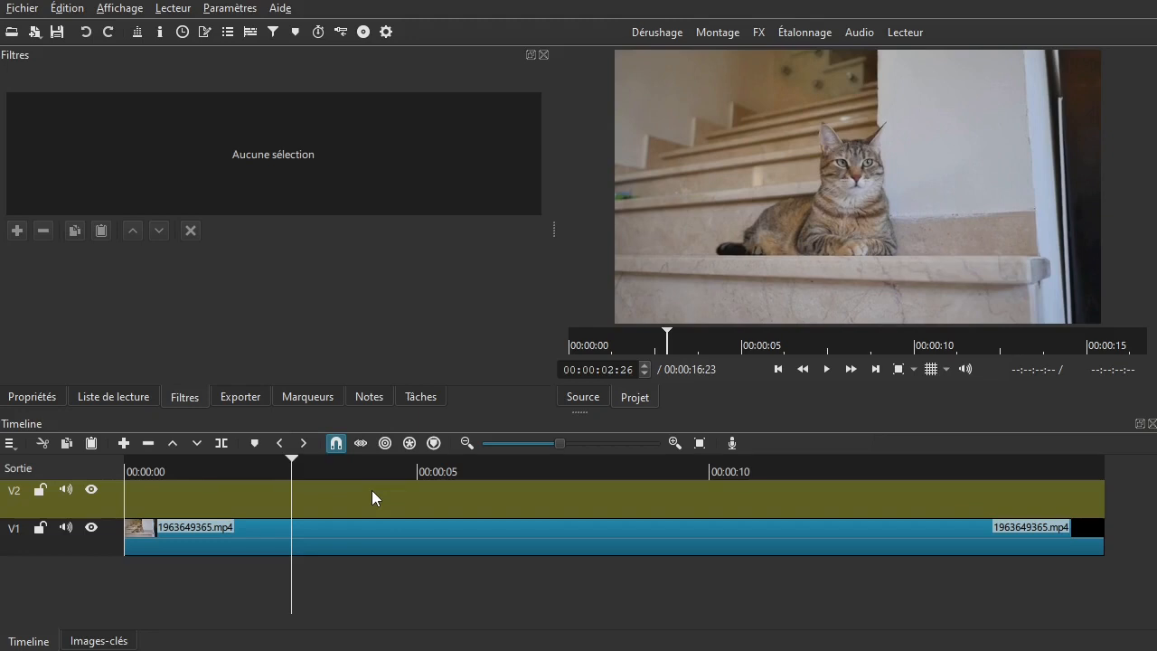
pyautogui.moveTo(334, 499); pyautogui.dragTo(254, 501)
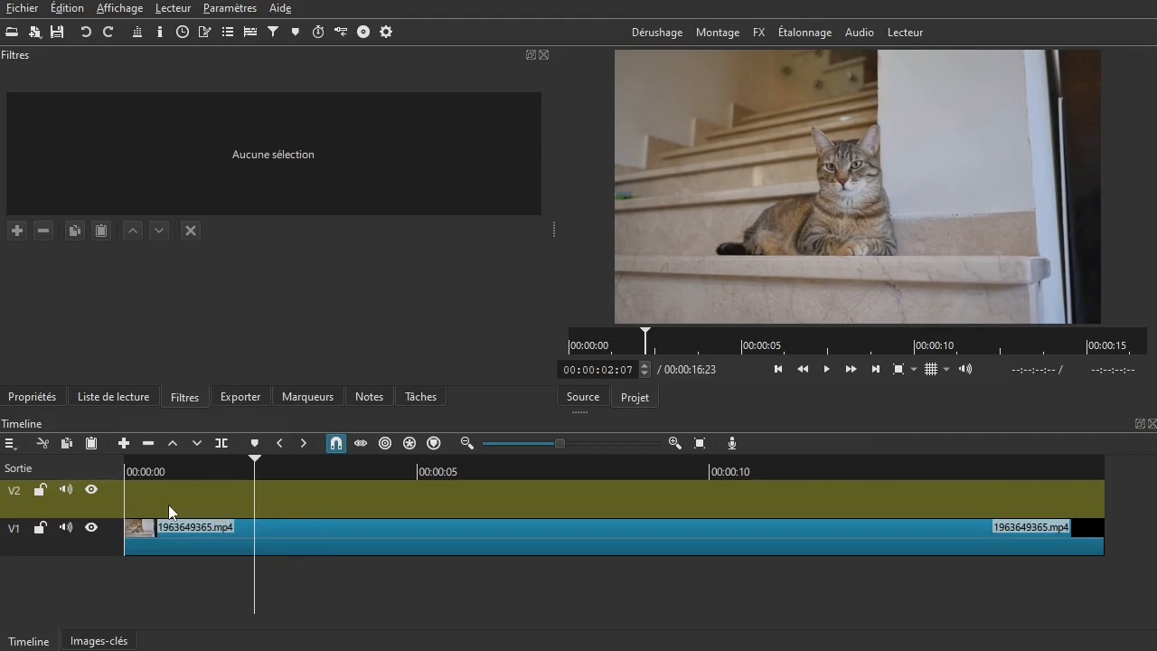
# Remove the black #FF000000 colour clip from the playlist.
pyautogui.click(102, 399)
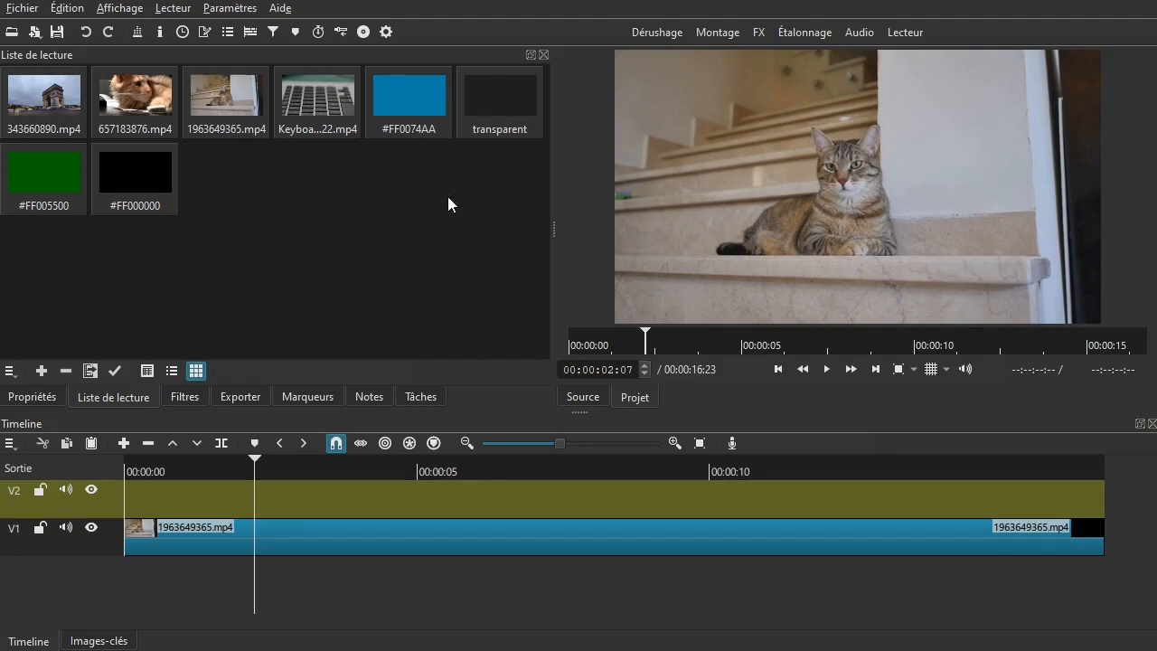
pyautogui.click(122, 184)
pyautogui.rightClick(134, 163)
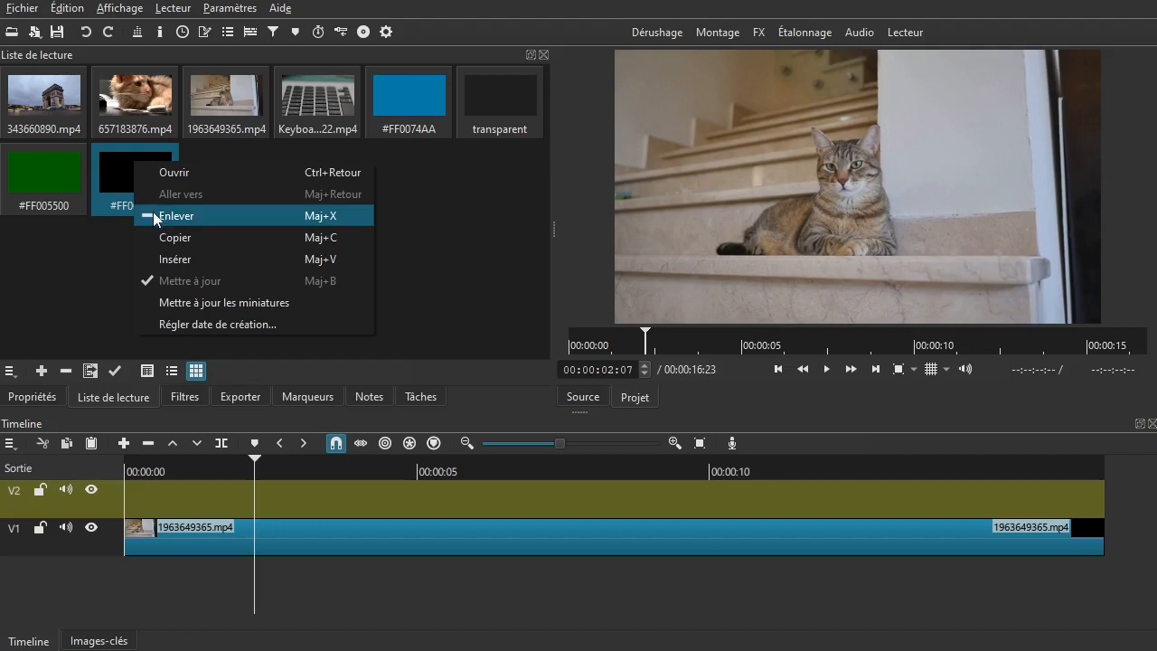
pyautogui.click(154, 216)
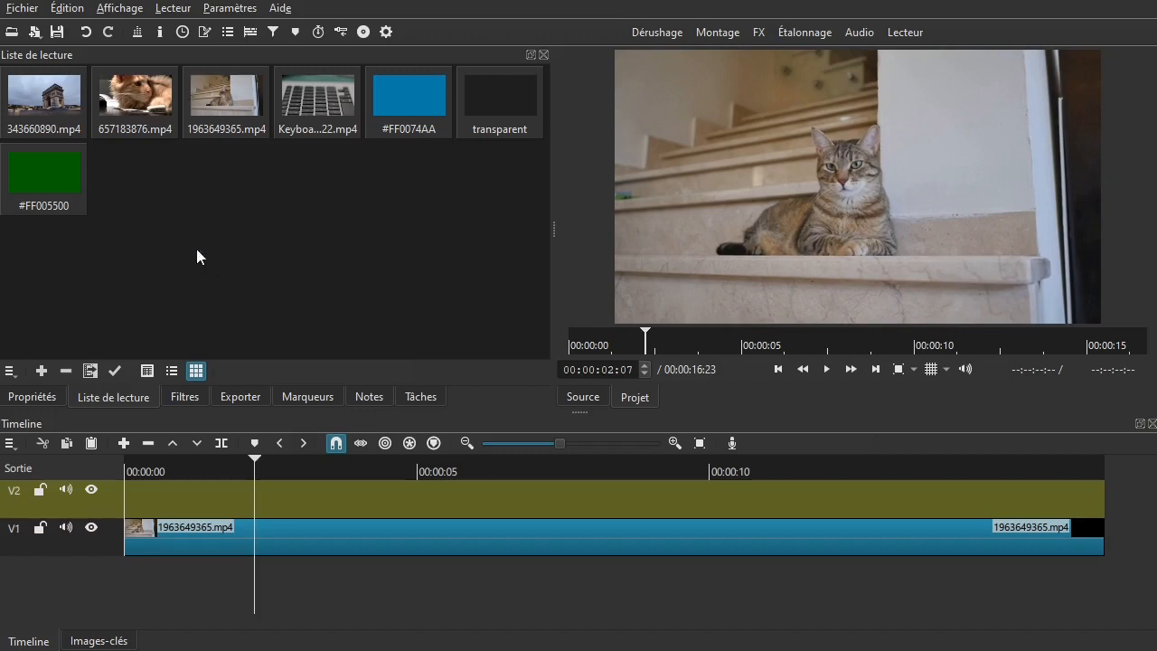
# Create a new colour clip in opaque black (#FF000000) and open it as the source.
pyautogui.click(35, 34)
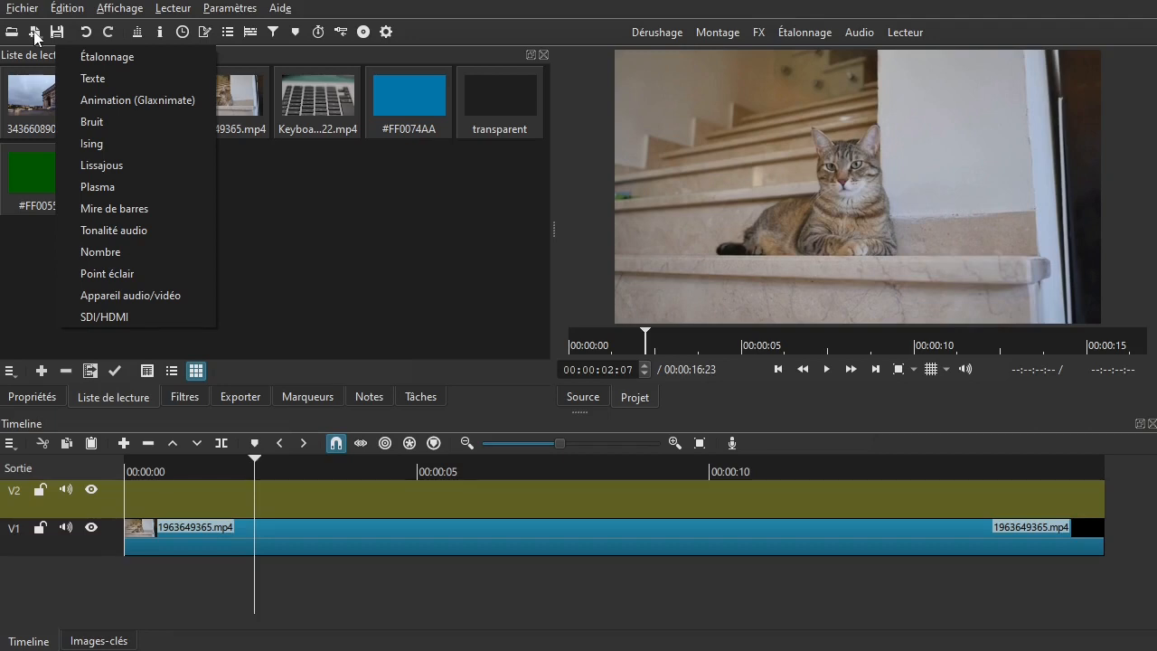
pyautogui.click(156, 56)
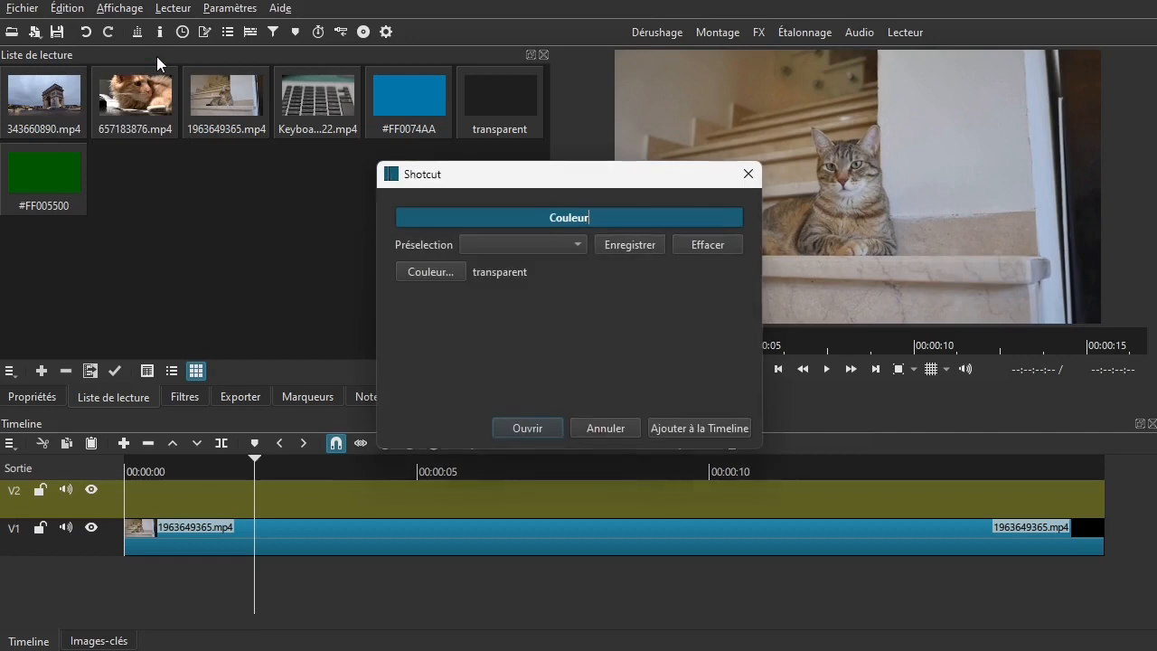
pyautogui.moveTo(530, 180); pyautogui.dragTo(575, 126)
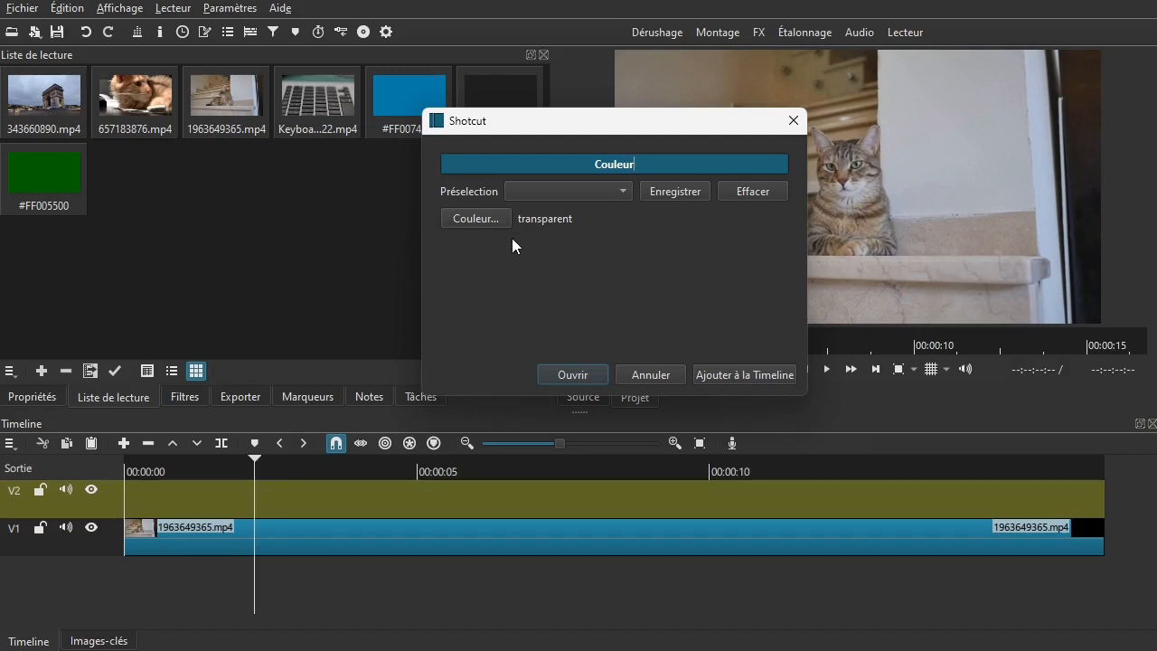
pyautogui.click(472, 221)
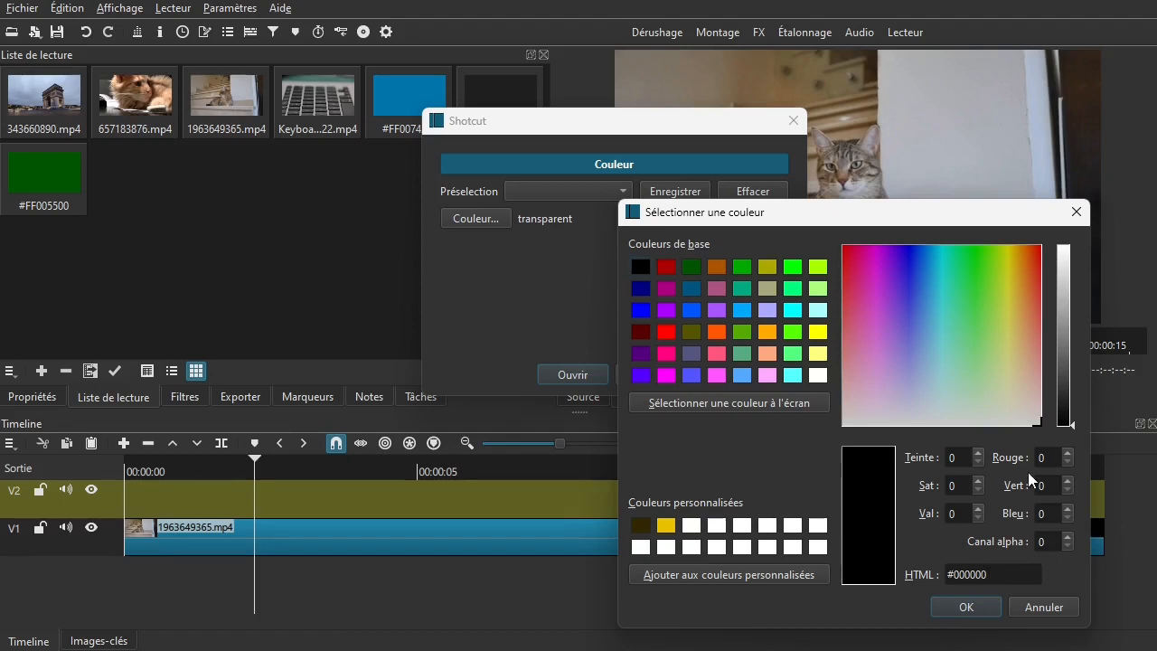
pyautogui.click(965, 612)
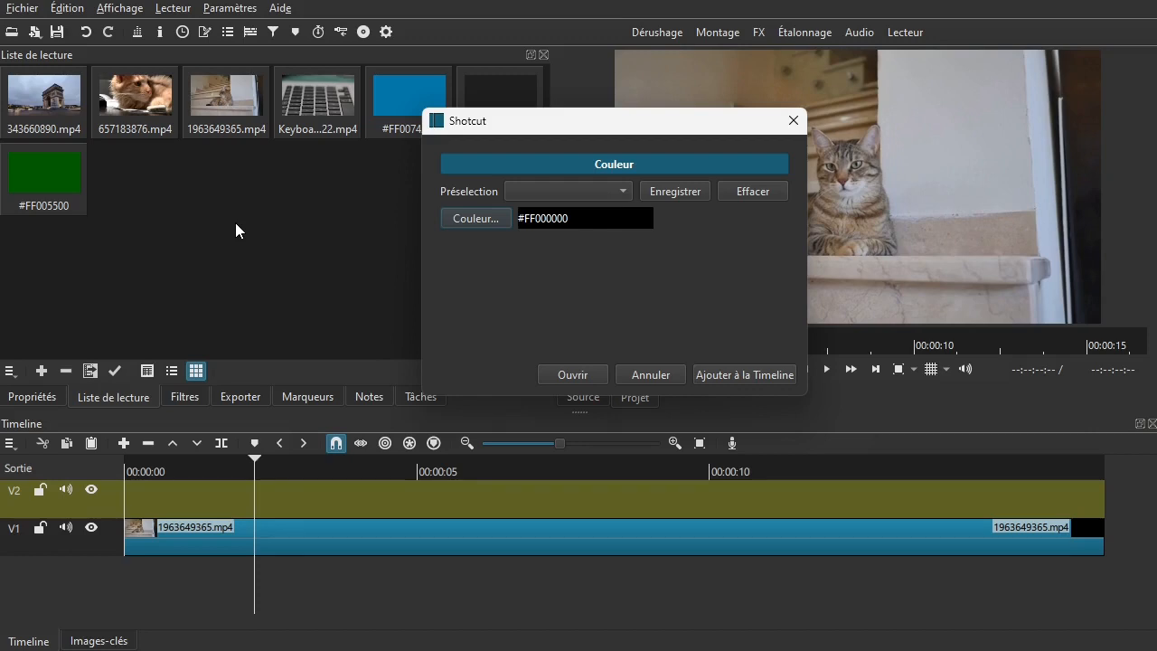
pyautogui.click(572, 375)
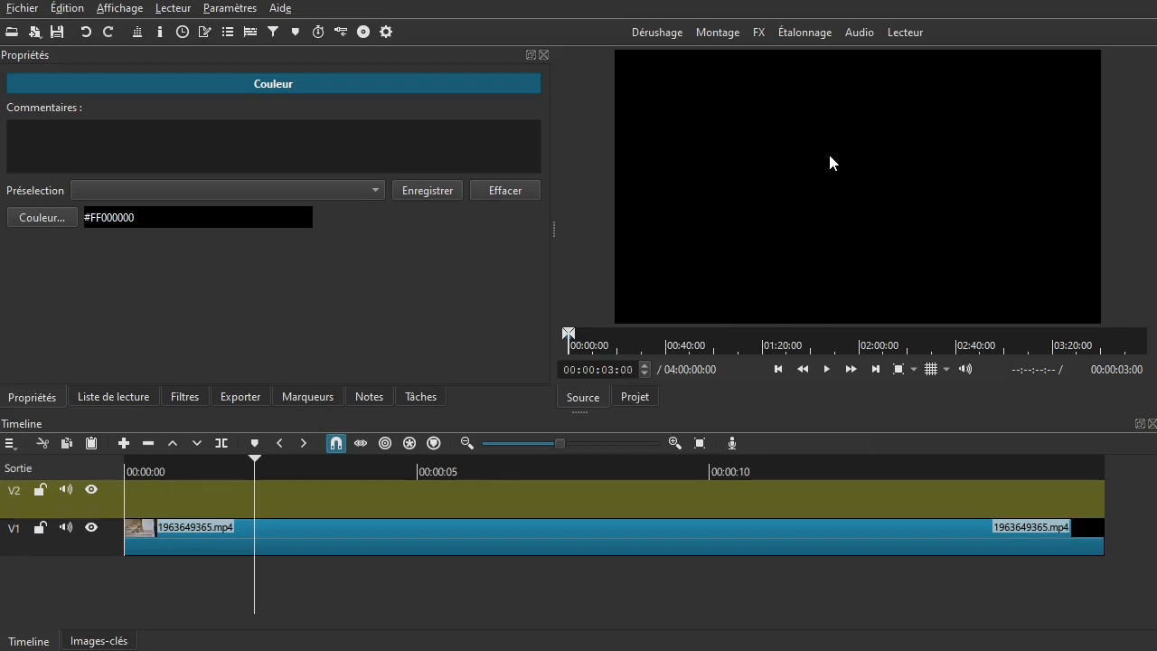
# Add the new black colour clip to the playlist and save the project.
pyautogui.click(31, 87)
pyautogui.click(101, 399)
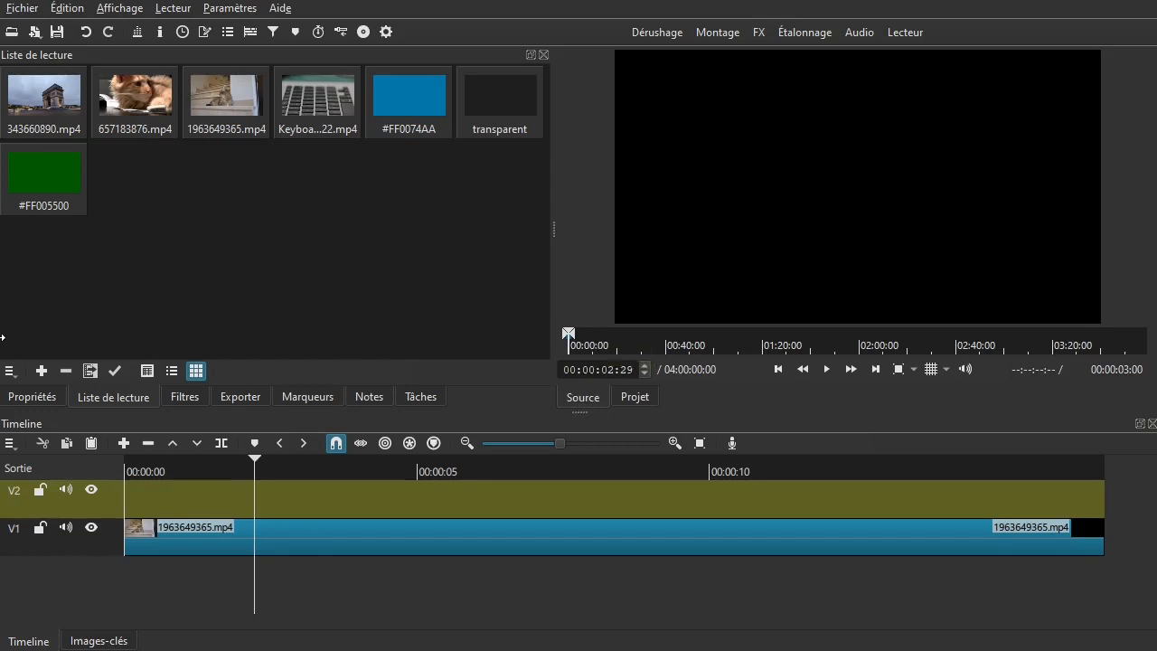
pyautogui.click(42, 372)
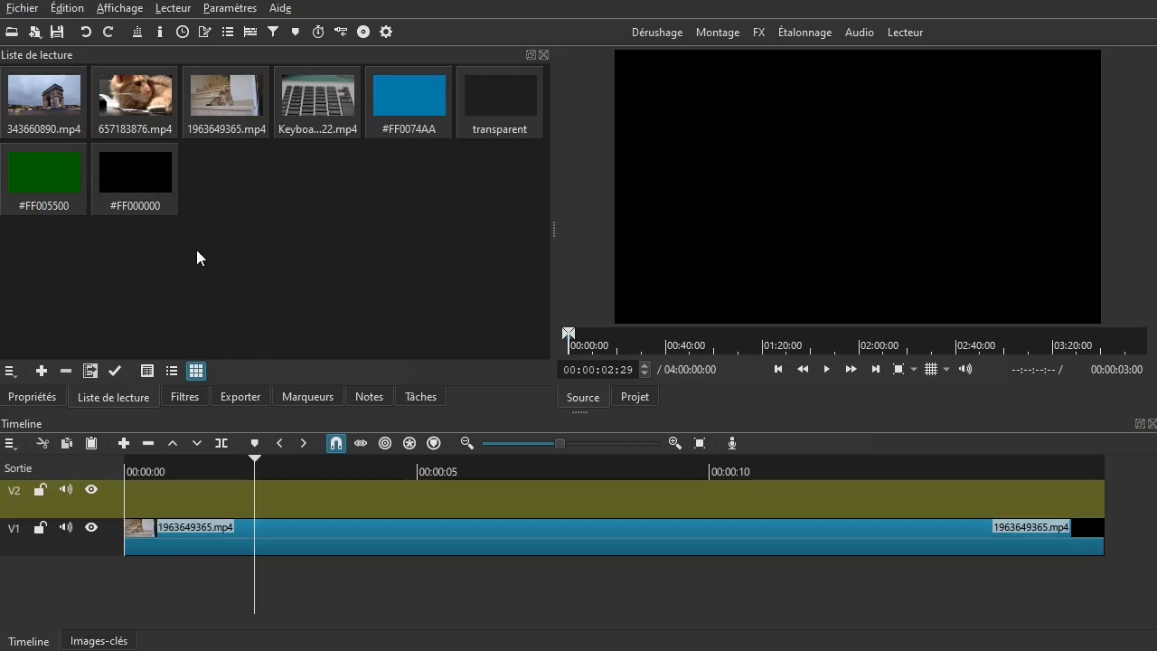
pyautogui.click(57, 32)
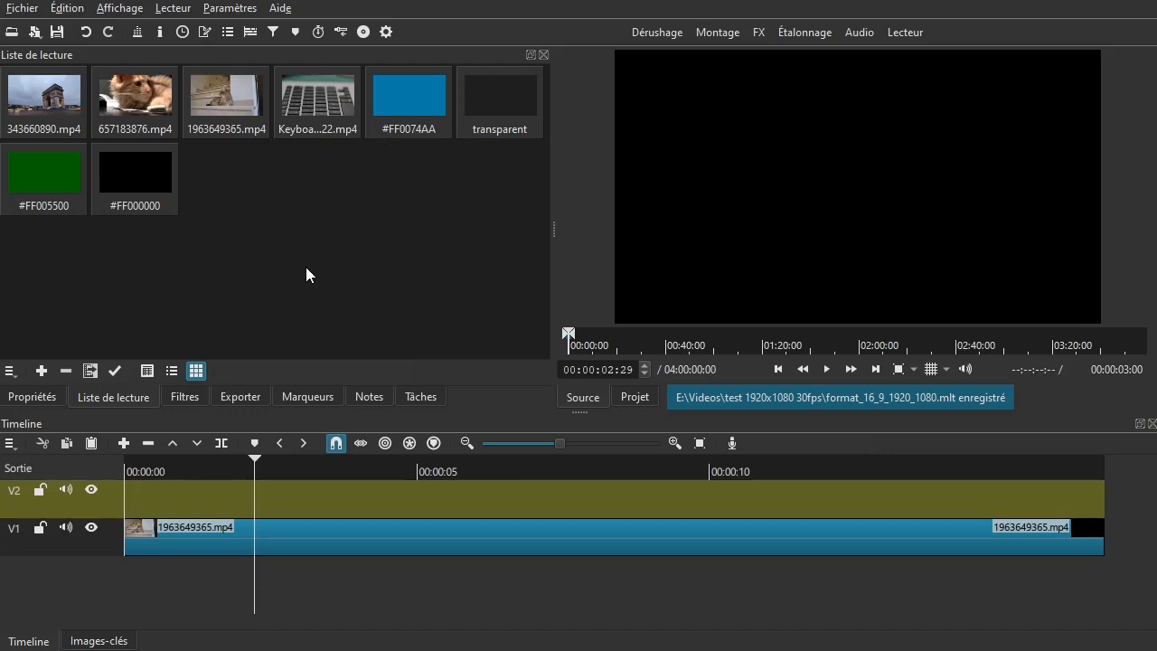
# Place the black #FF000000 clip from the playlist on track V2, starting at about 2.5 seconds.
pyautogui.click(151, 209)
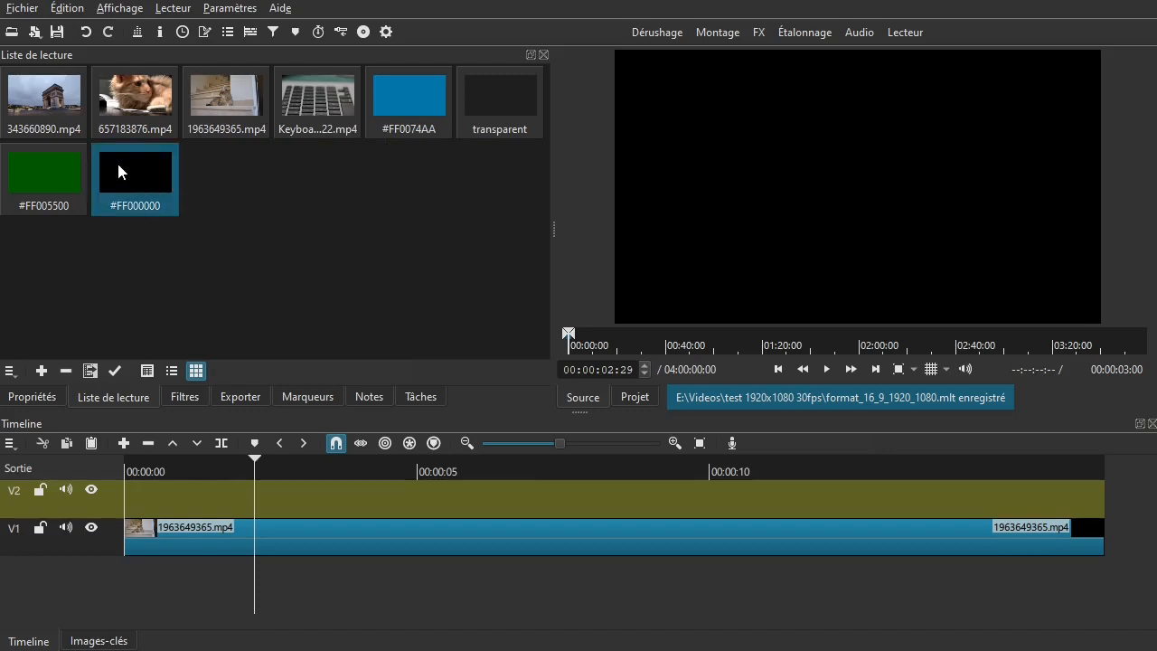
pyautogui.moveTo(137, 185); pyautogui.dragTo(331, 491)
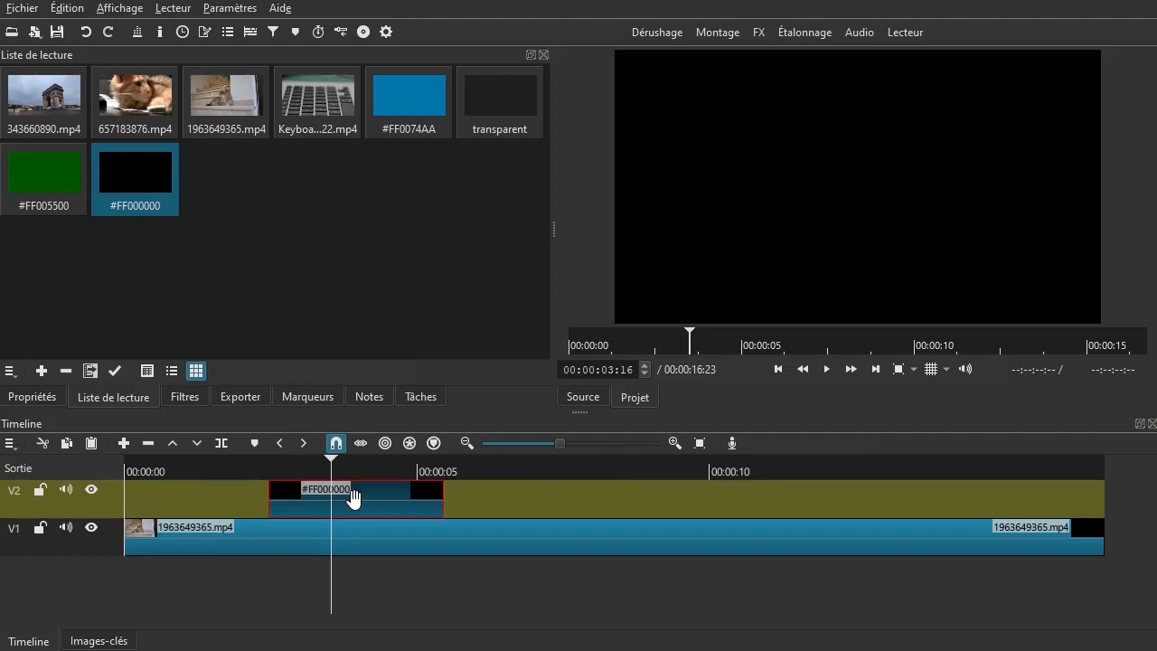
# Find the Opacité filter with the search term "opa" and add it to the black clip on V2.
pyautogui.click(181, 397)
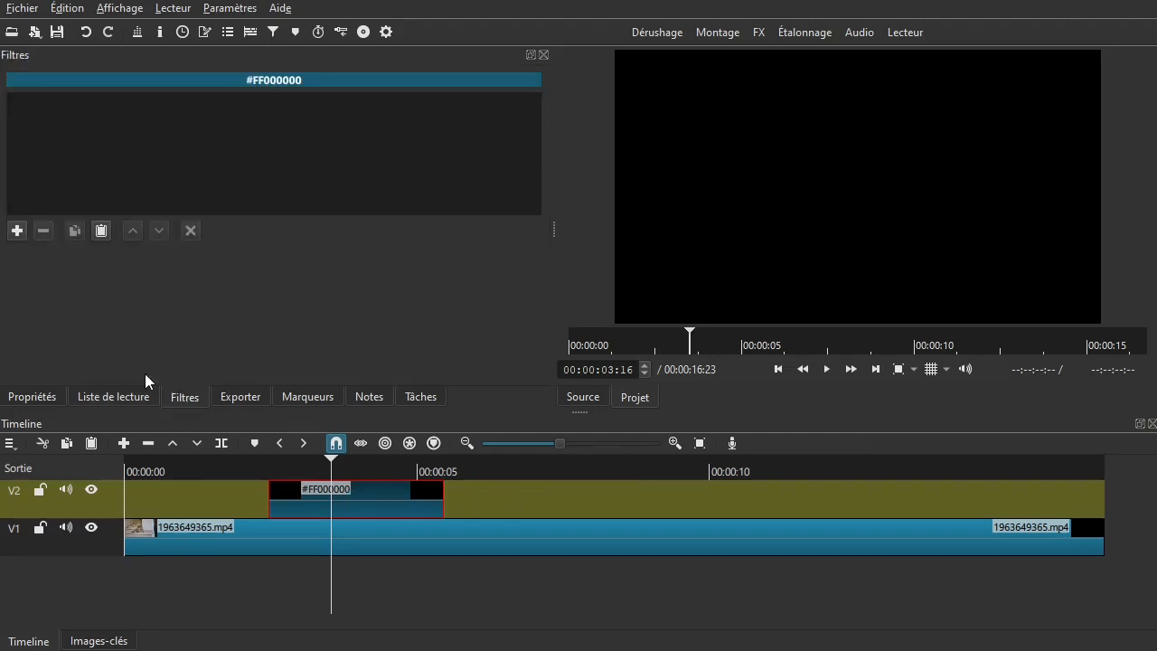
pyautogui.click(16, 232)
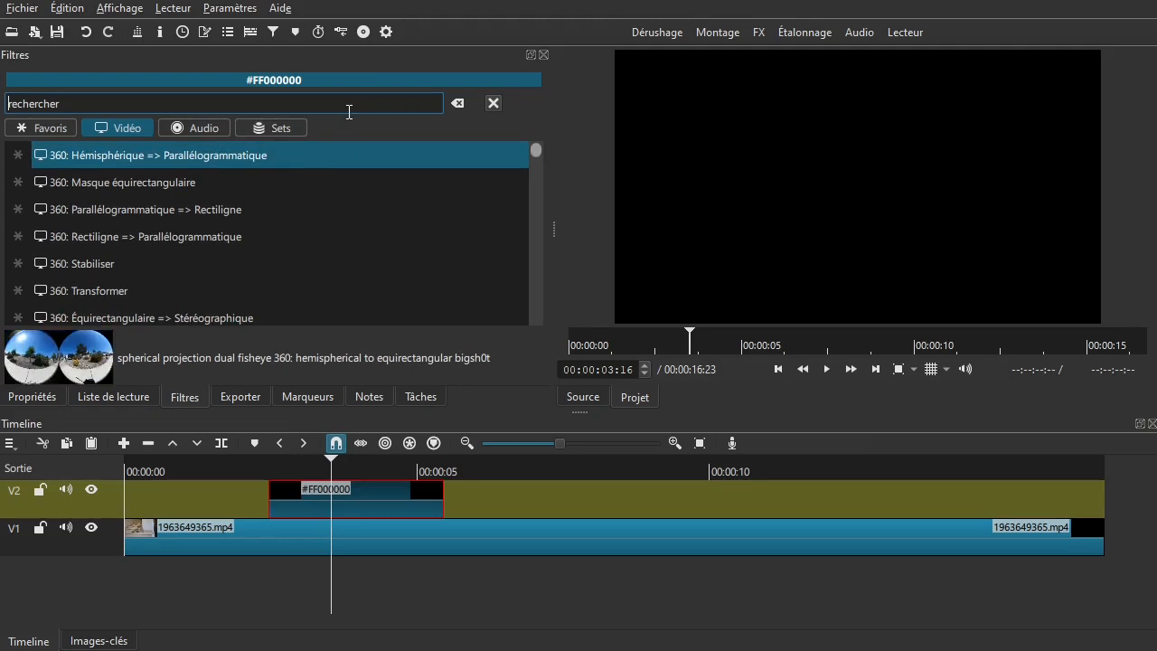
pyautogui.scroll(-2, 187, 201)
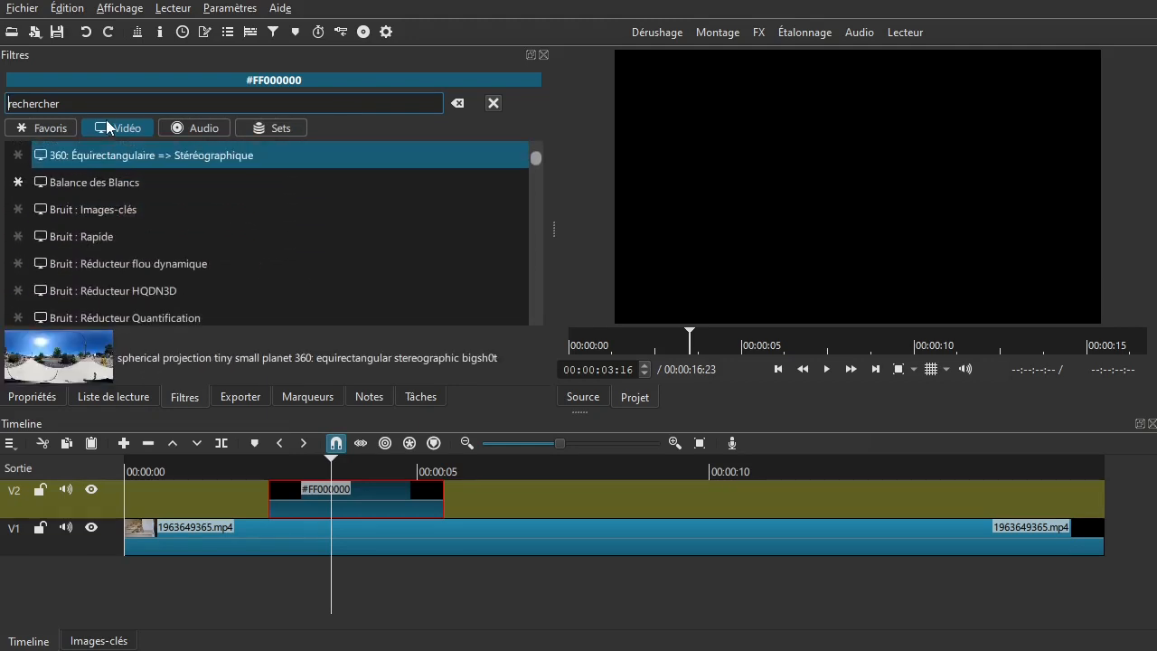
pyautogui.scroll(-2, 267, 231)
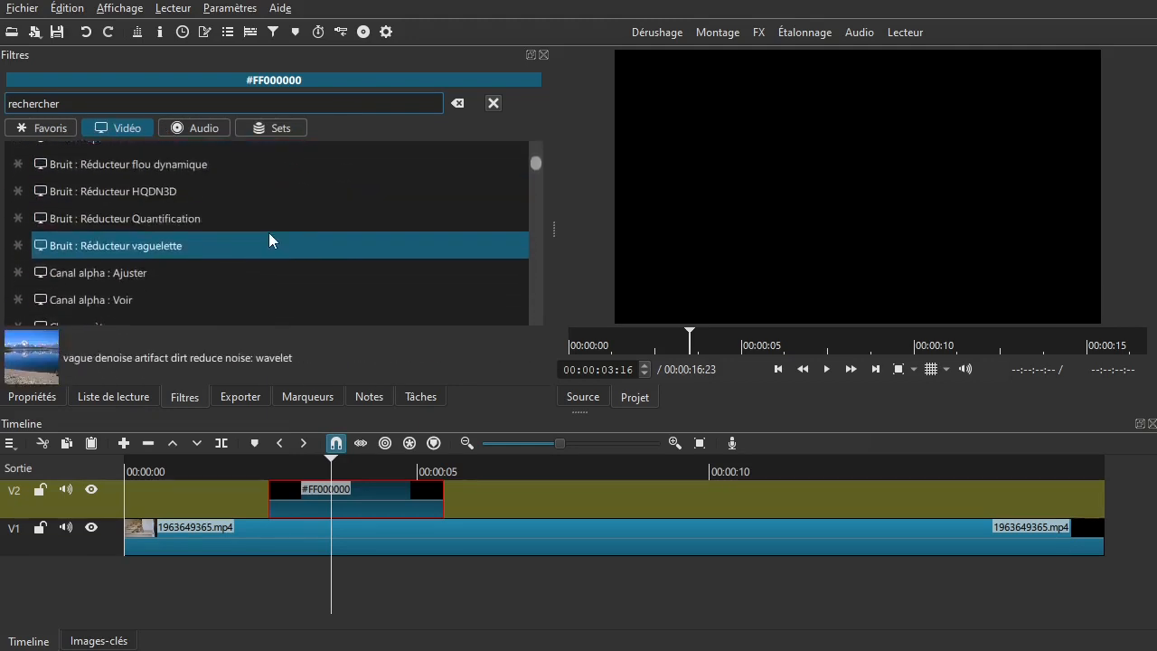
pyautogui.scroll(1, 307, 228)
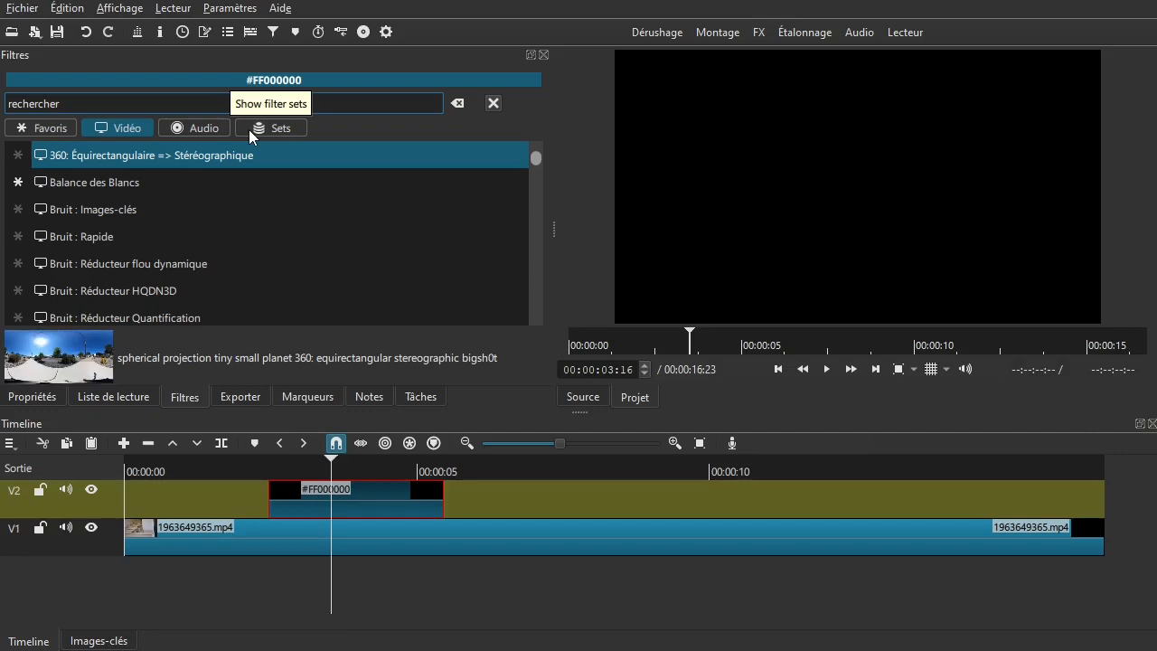
pyautogui.write('op')
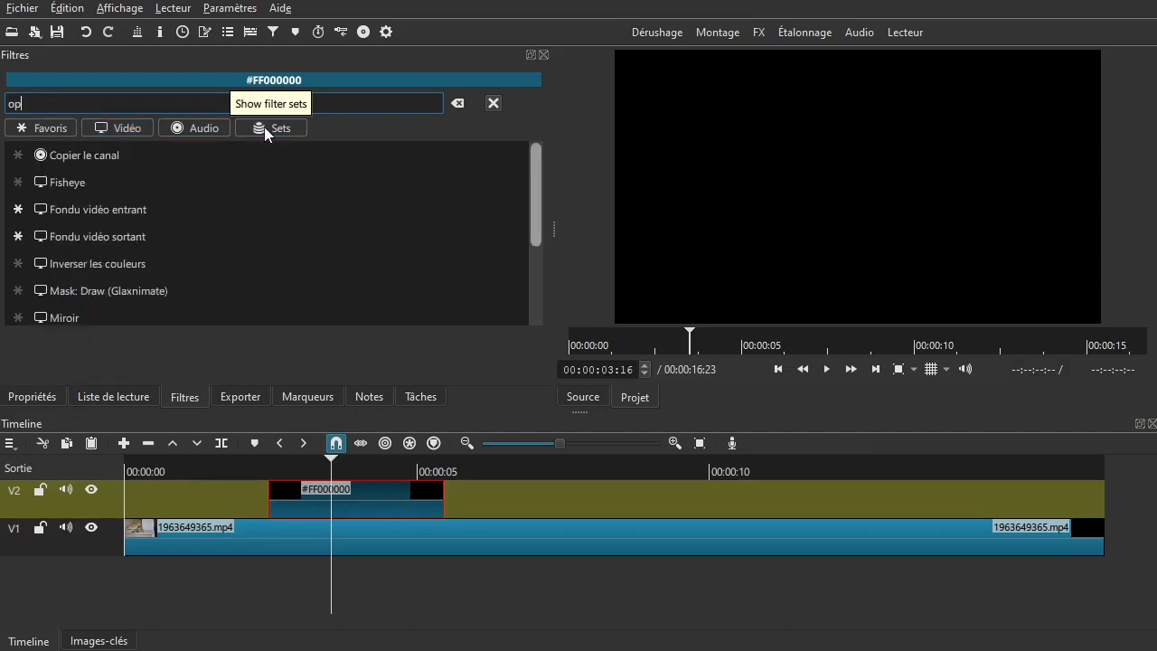
pyautogui.write('a')
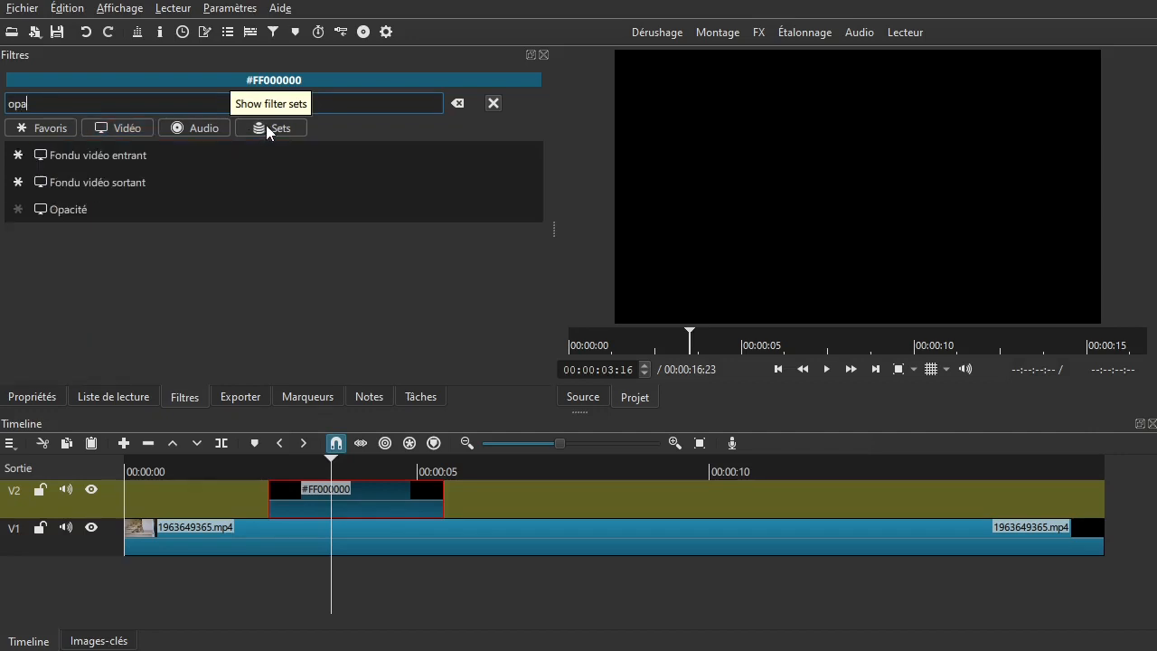
pyautogui.click(66, 215)
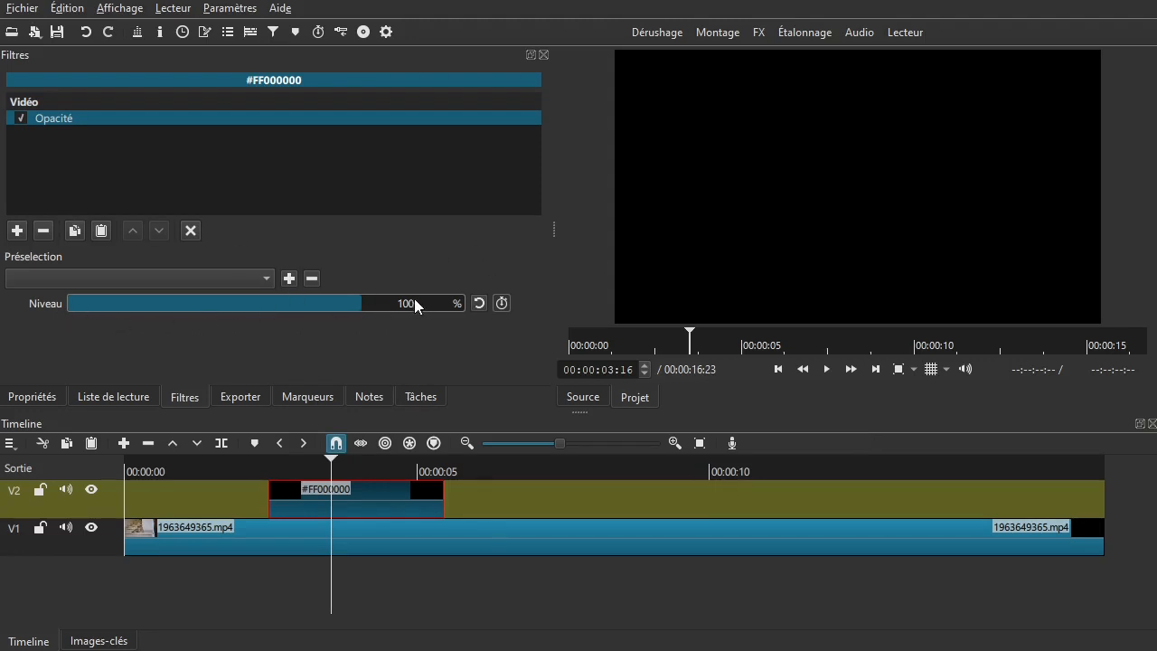
# Set the Opacité filter's level to 50 % and deselect the filter.
pyautogui.moveTo(344, 304); pyautogui.dragTo(200, 311)
pyautogui.moveTo(443, 303); pyautogui.dragTo(345, 304)
pyautogui.write('50')
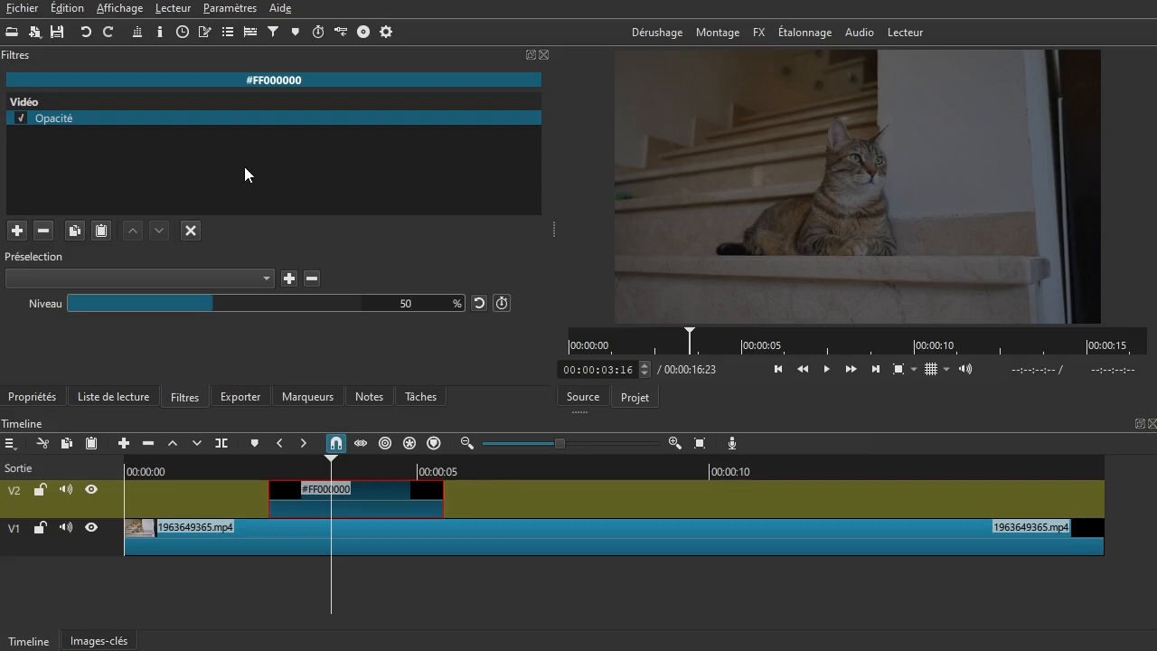
pyautogui.click(187, 231)
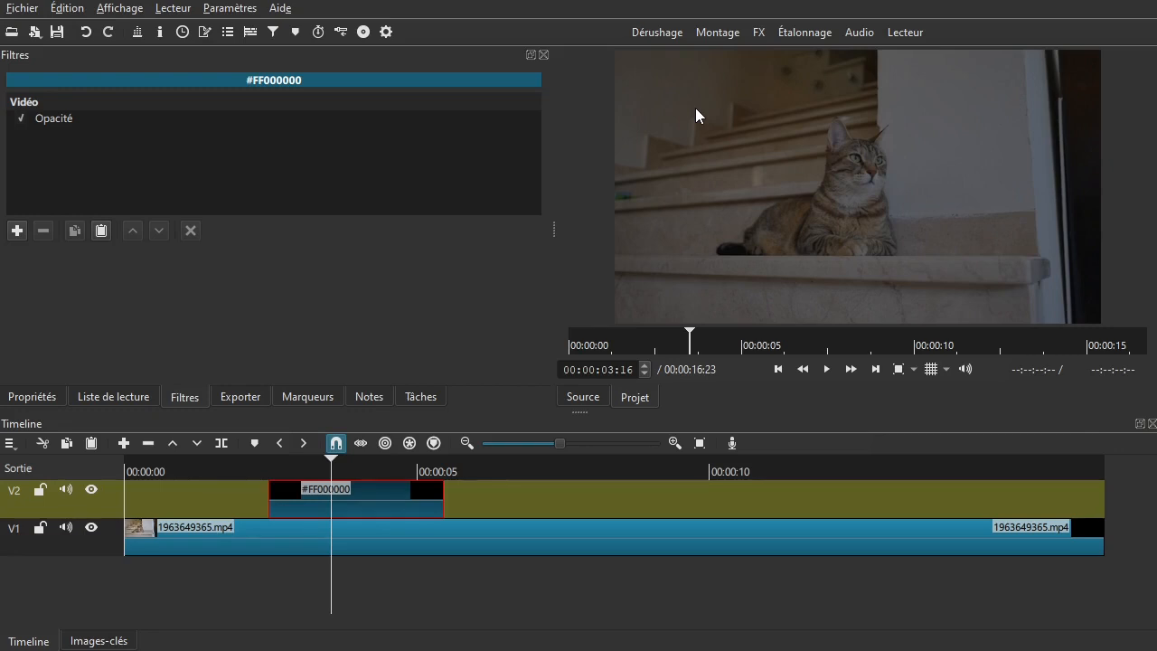
# Add the Recadrer: Rectangle filter to the black clip and make its fill transparent.
pyautogui.click(17, 231)
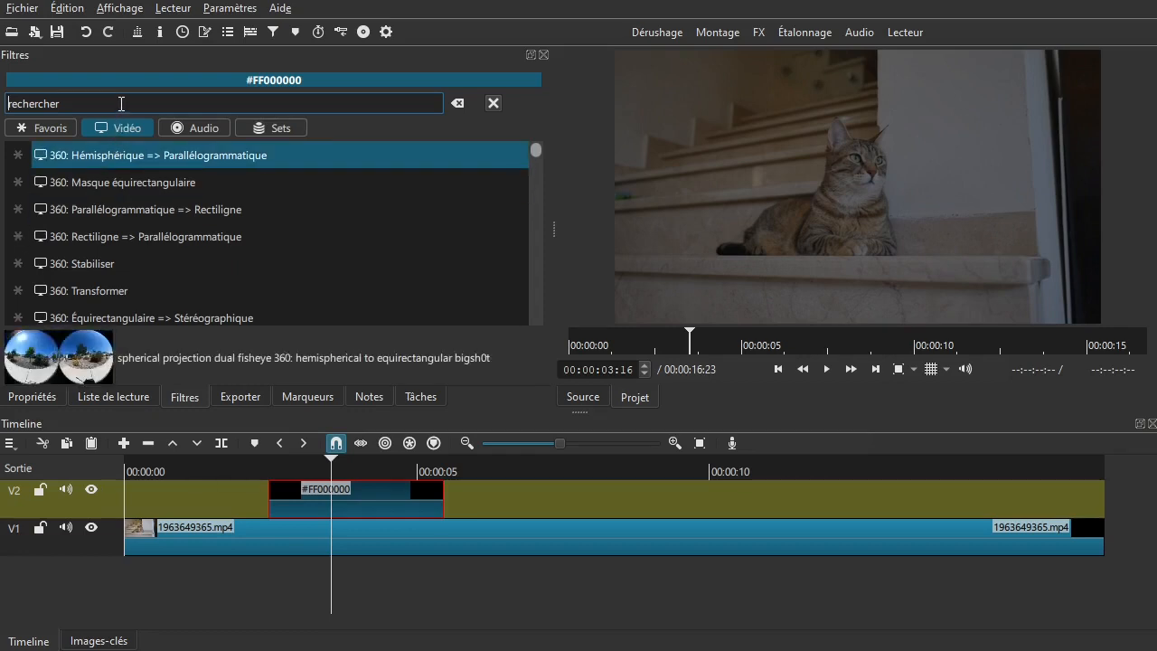
pyautogui.write('reca')
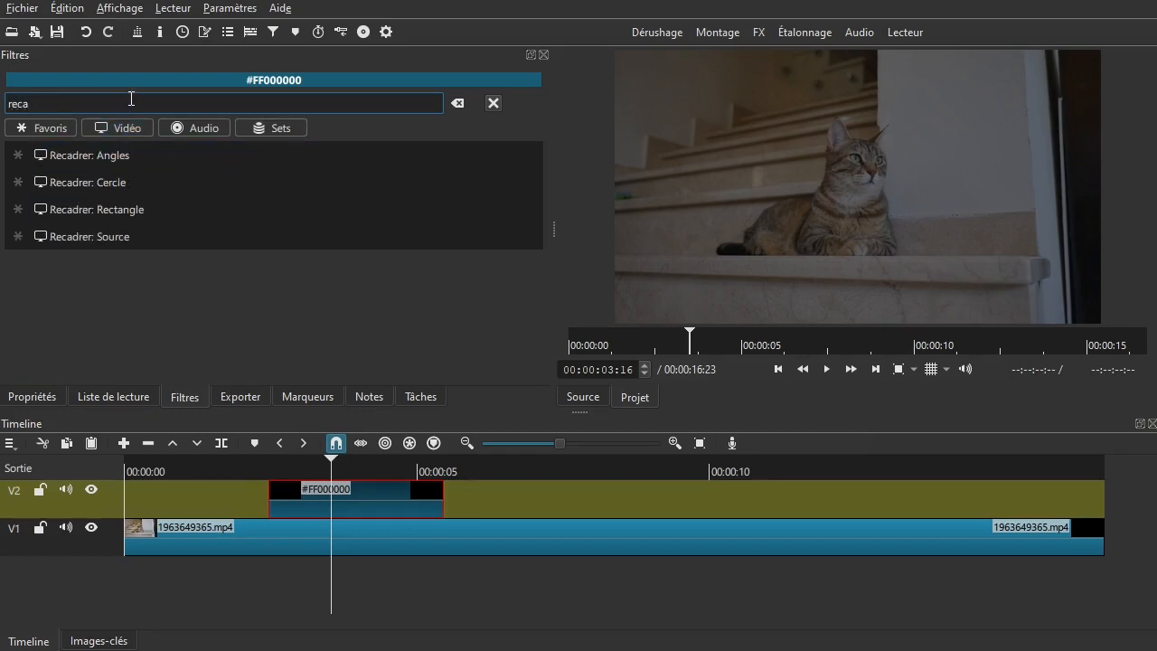
pyautogui.click(129, 211)
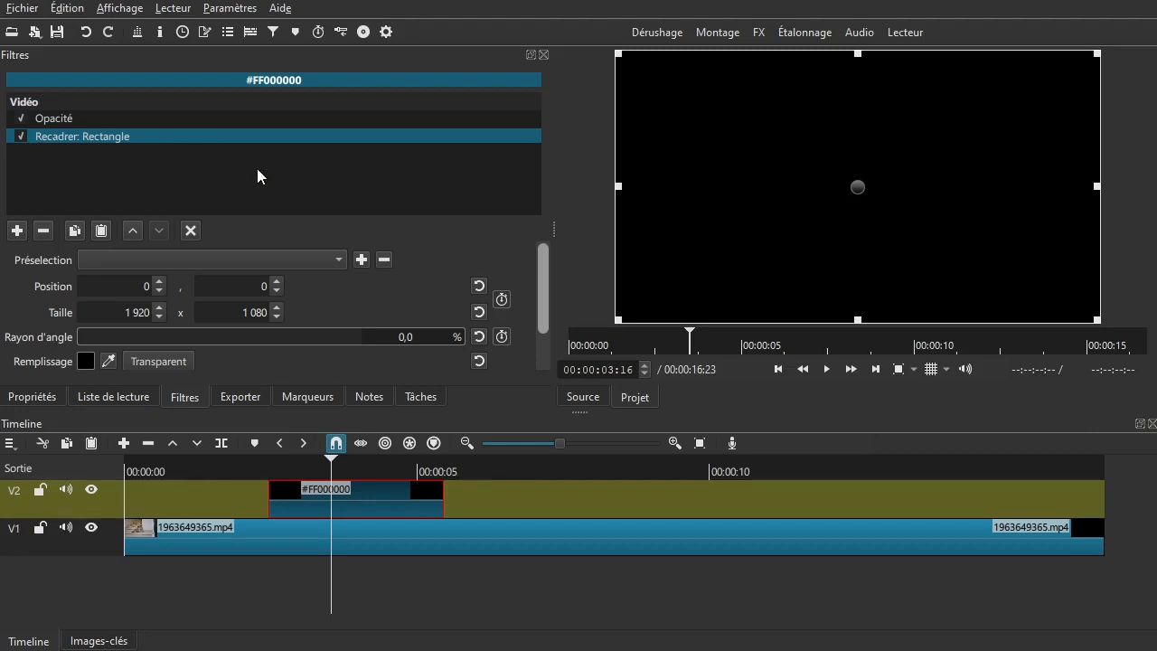
pyautogui.moveTo(541, 279); pyautogui.dragTo(544, 302)
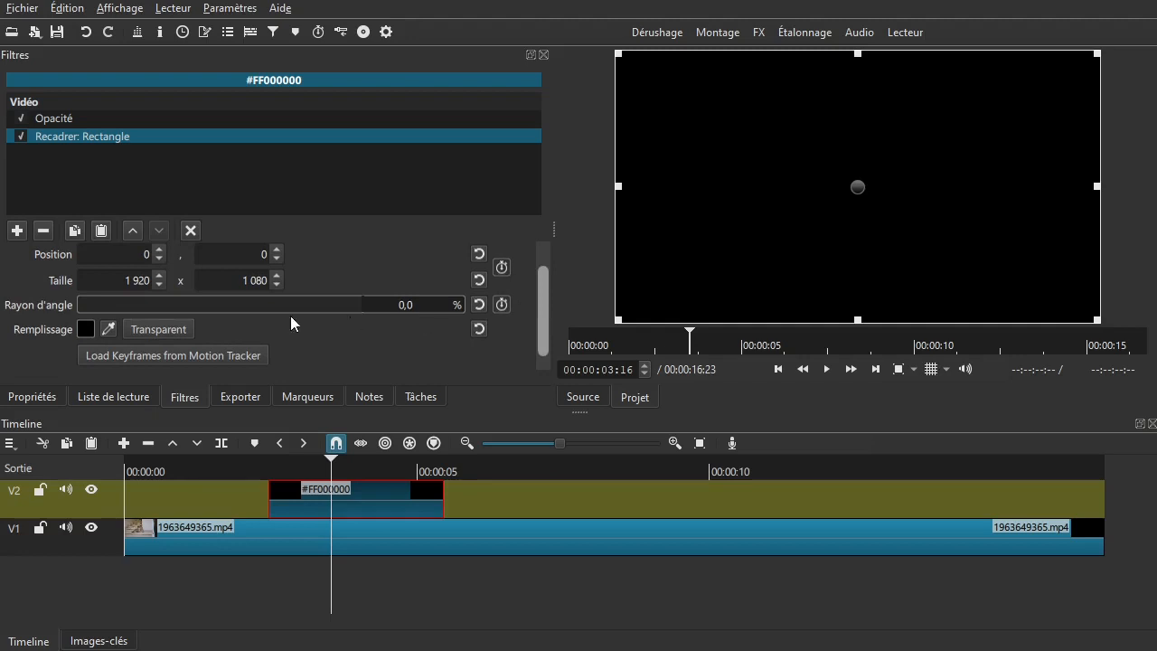
pyautogui.click(164, 330)
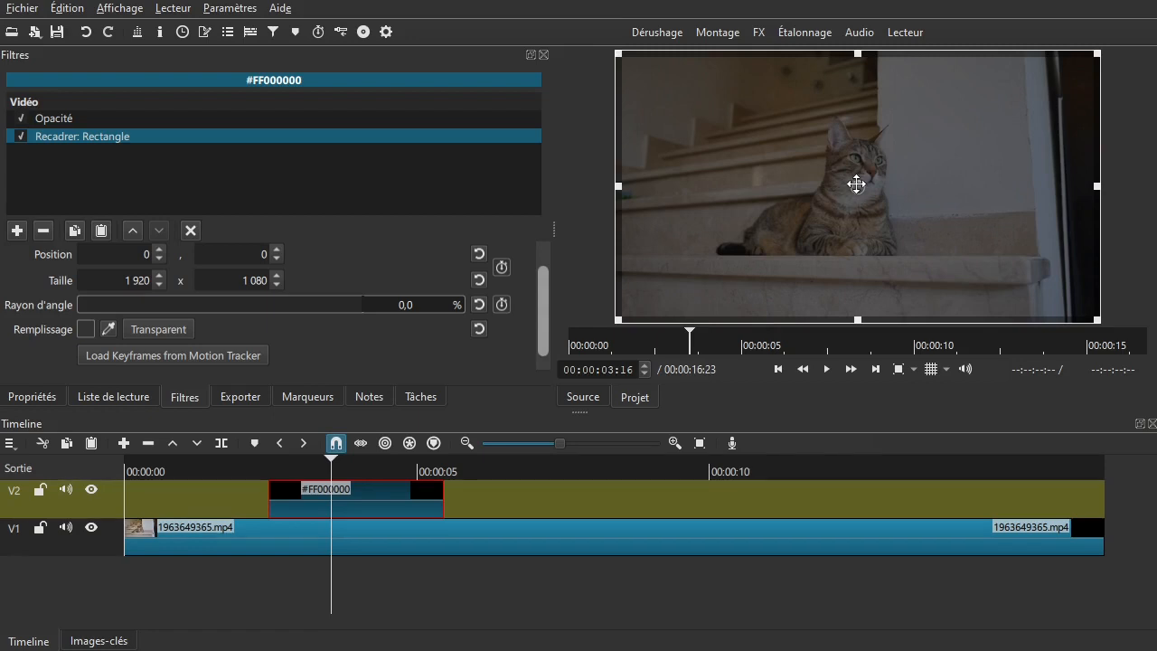
# Resize and move the crop rectangle over the cat to about 1307 x 681 at position 274, 200.
pyautogui.moveTo(1097, 320); pyautogui.dragTo(883, 195)
pyautogui.moveTo(757, 130); pyautogui.dragTo(835, 185)
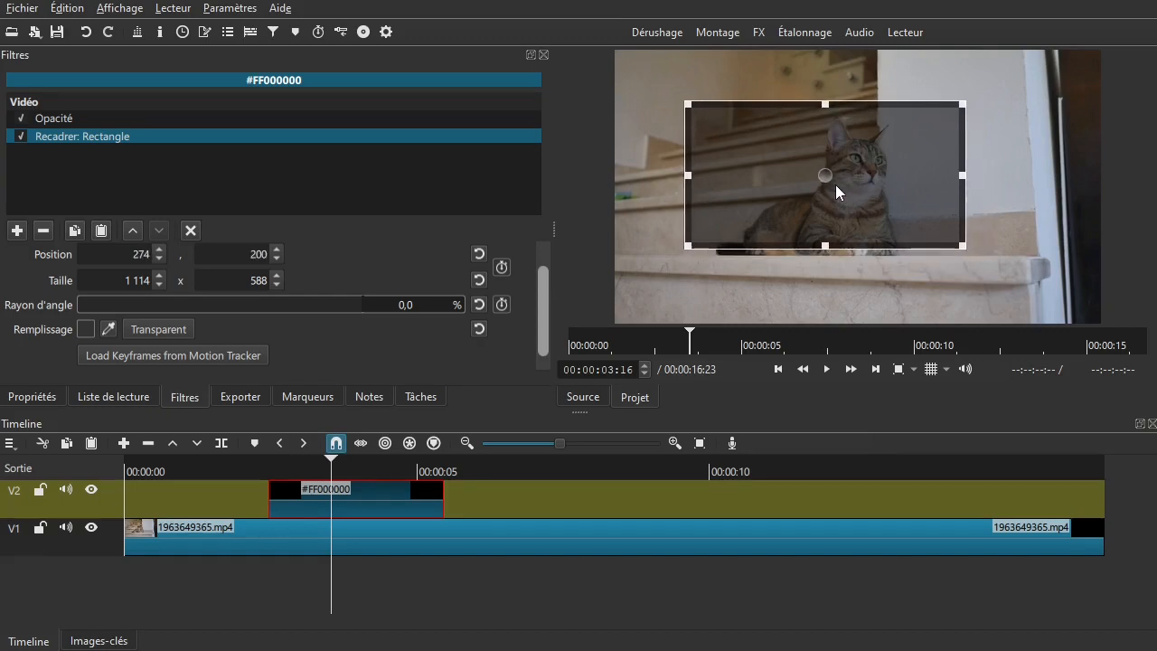
pyautogui.moveTo(967, 250); pyautogui.dragTo(1022, 278)
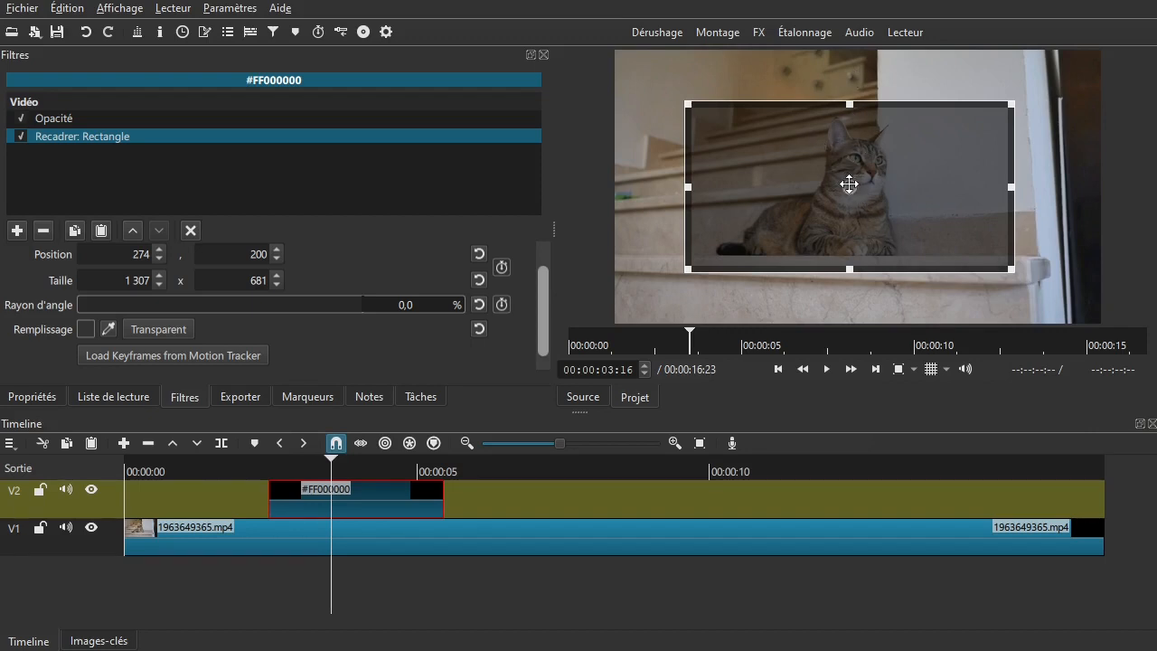
# Move the crop rectangle over the cat to about position 310, 203 and deselect the filter.
pyautogui.moveTo(856, 182); pyautogui.dragTo(860, 180)
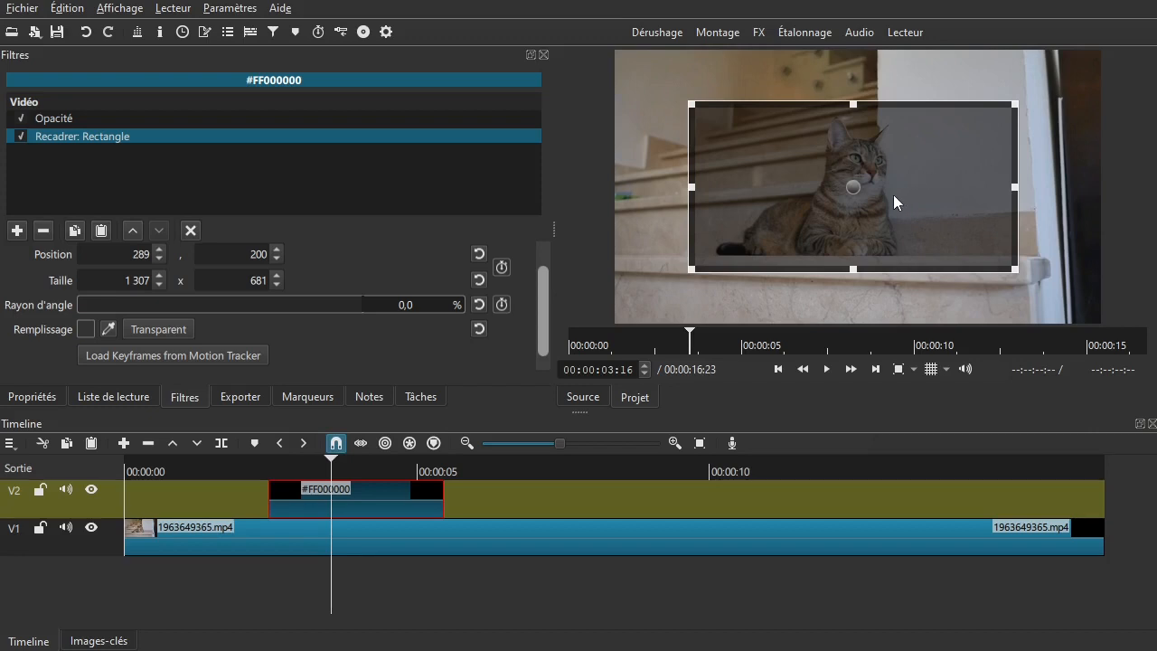
pyautogui.moveTo(856, 186); pyautogui.dragTo(865, 188)
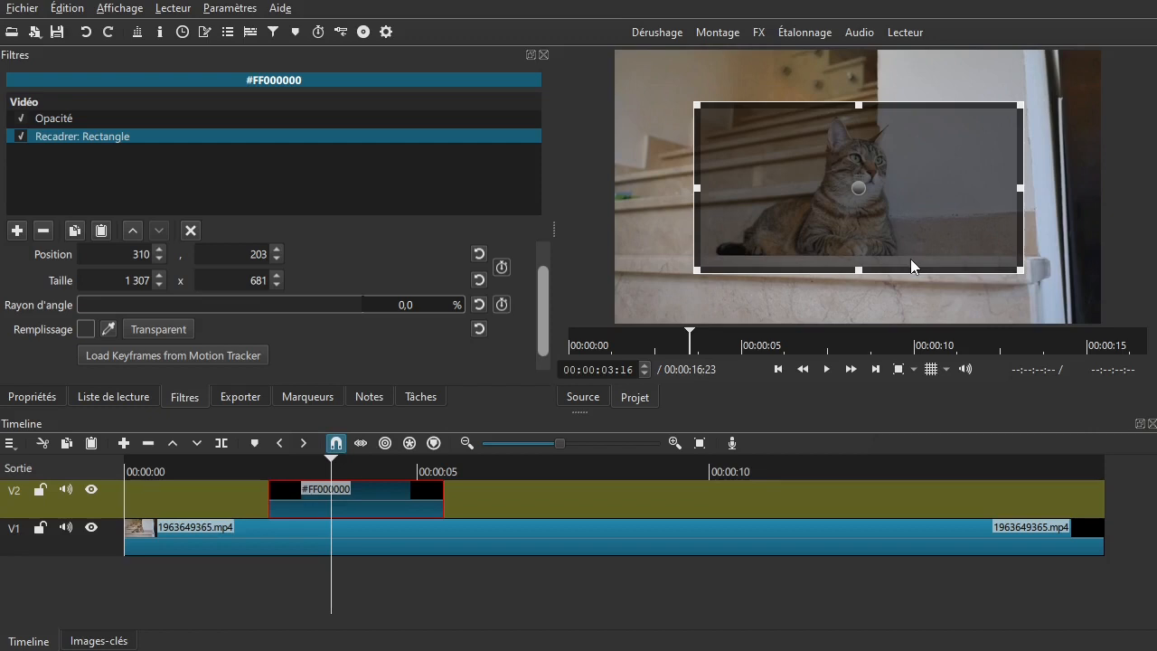
pyautogui.click(191, 230)
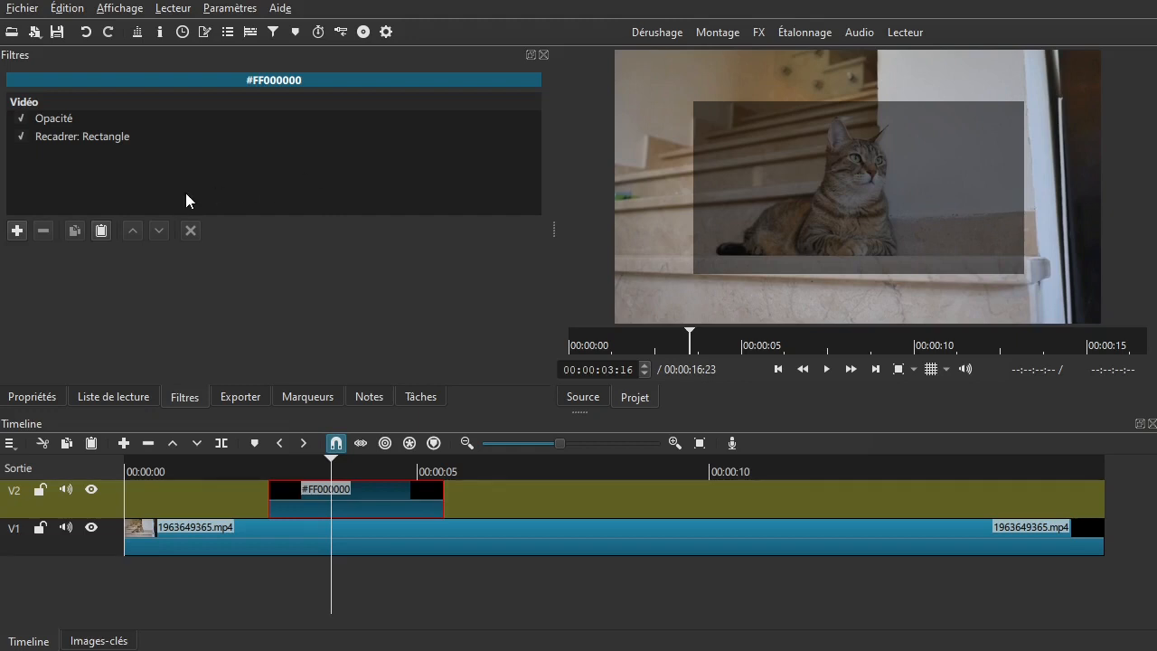
# Add the Texte: Riche filter to the black clip and fit its text box inside the dark rectangle, about 1272 x 657 at 327, 215.
pyautogui.click(16, 230)
pyautogui.click(54, 128)
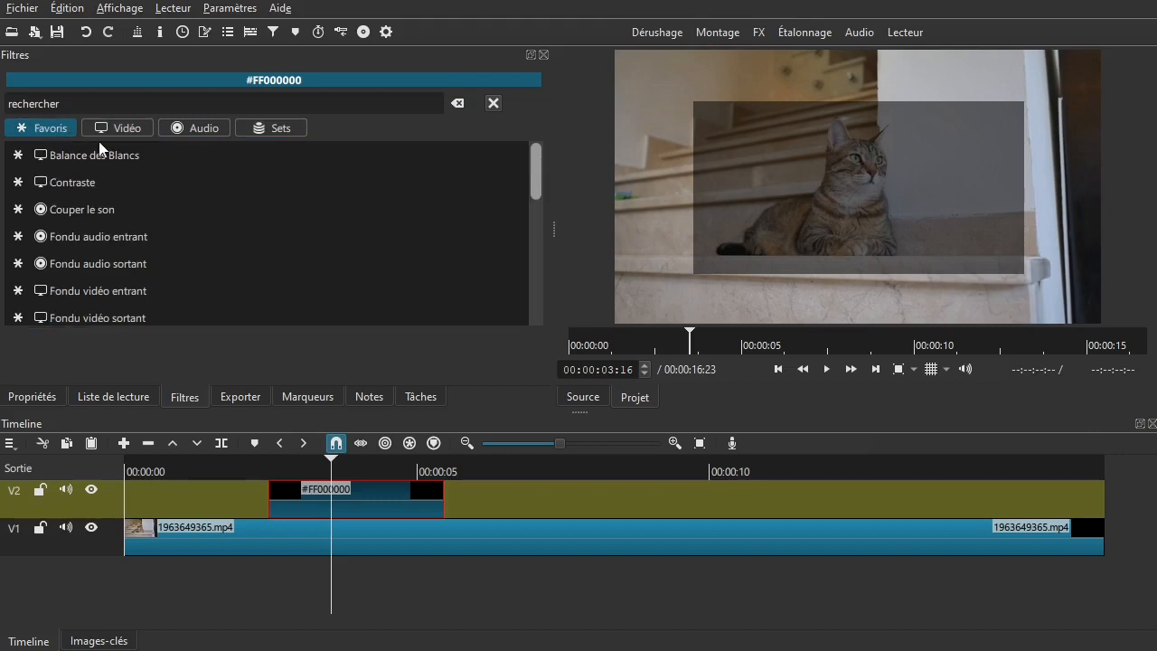
pyautogui.scroll(-1, 319, 233)
pyautogui.scroll(-3, 318, 233)
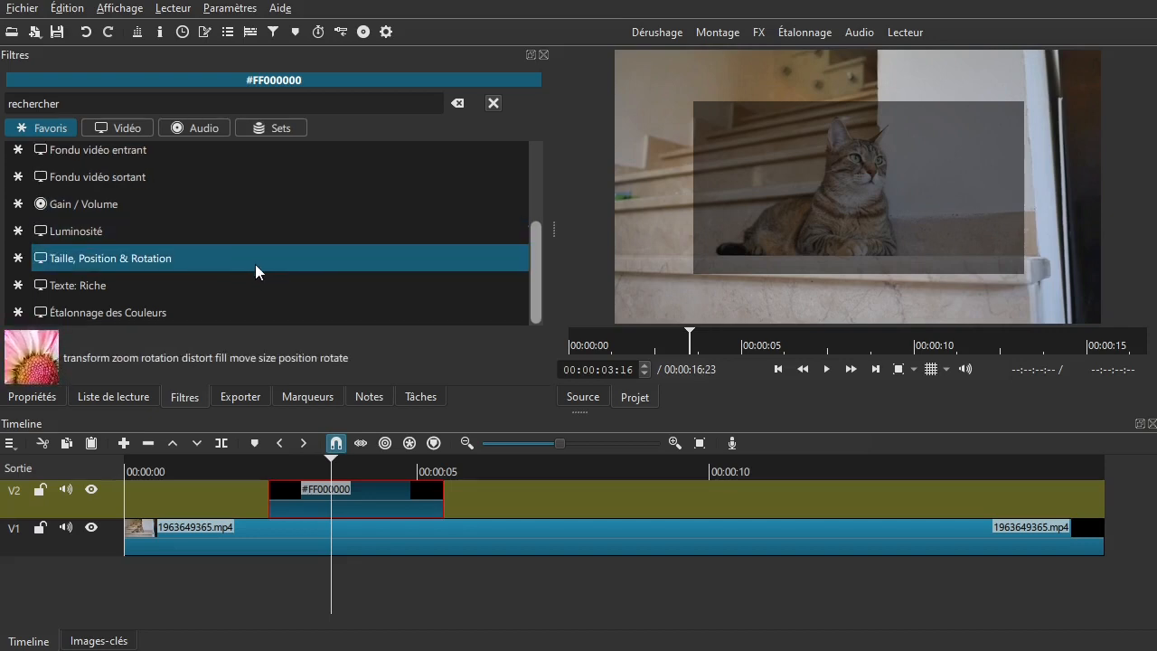
pyautogui.click(60, 287)
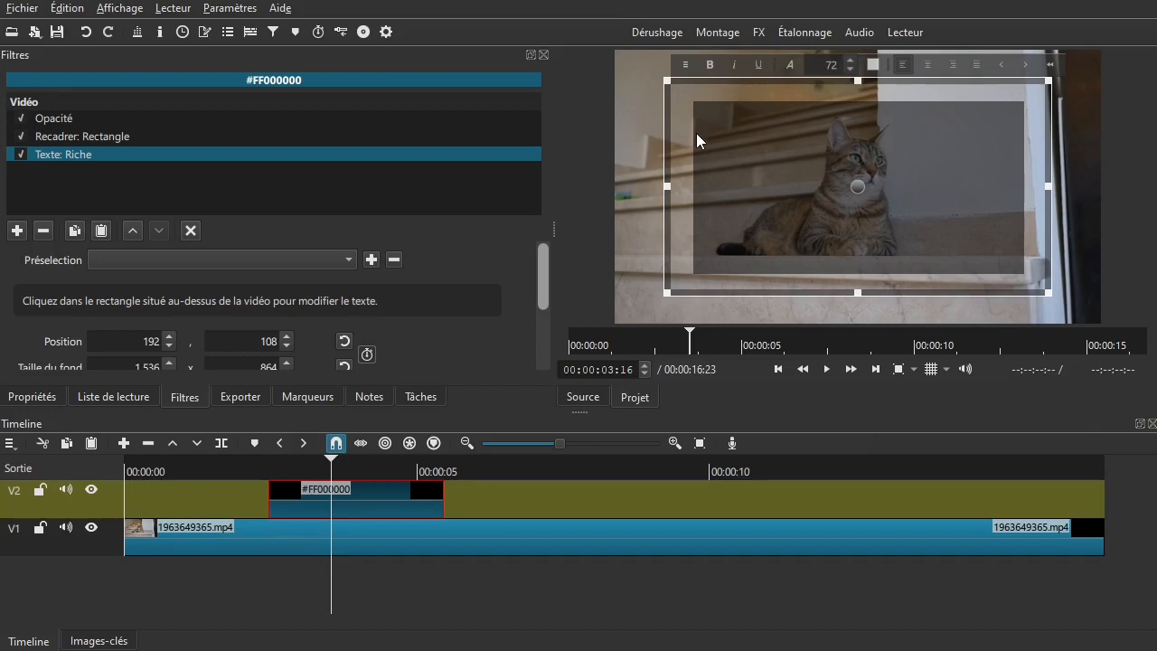
pyautogui.moveTo(675, 89); pyautogui.dragTo(713, 118)
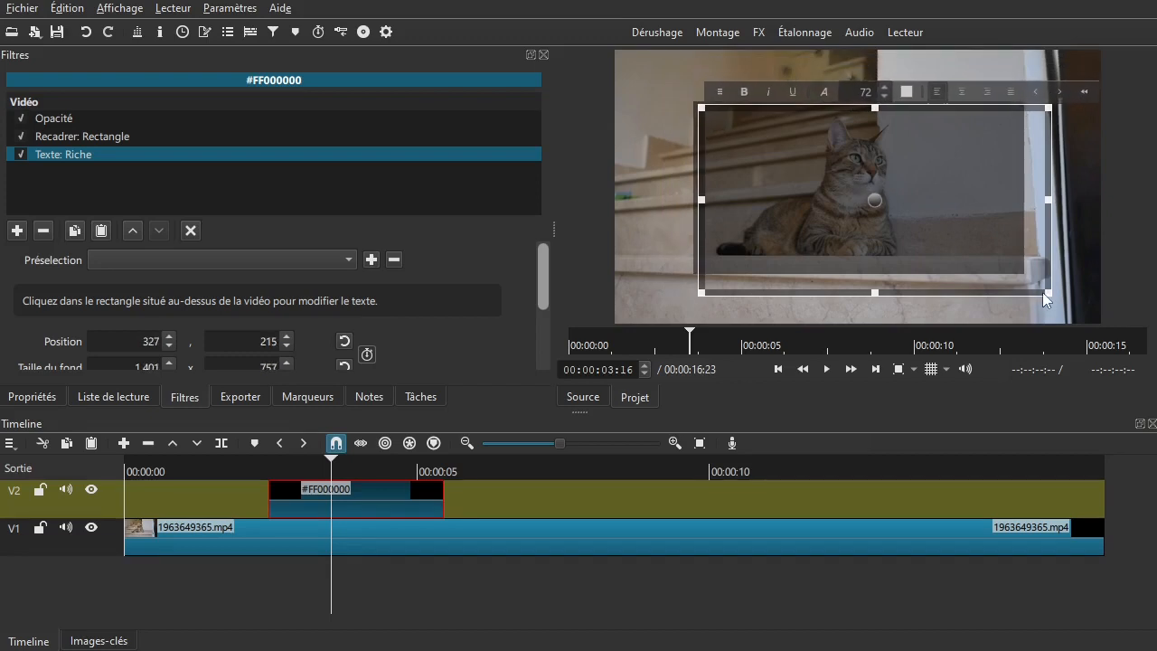
pyautogui.moveTo(1047, 292); pyautogui.dragTo(1006, 262)
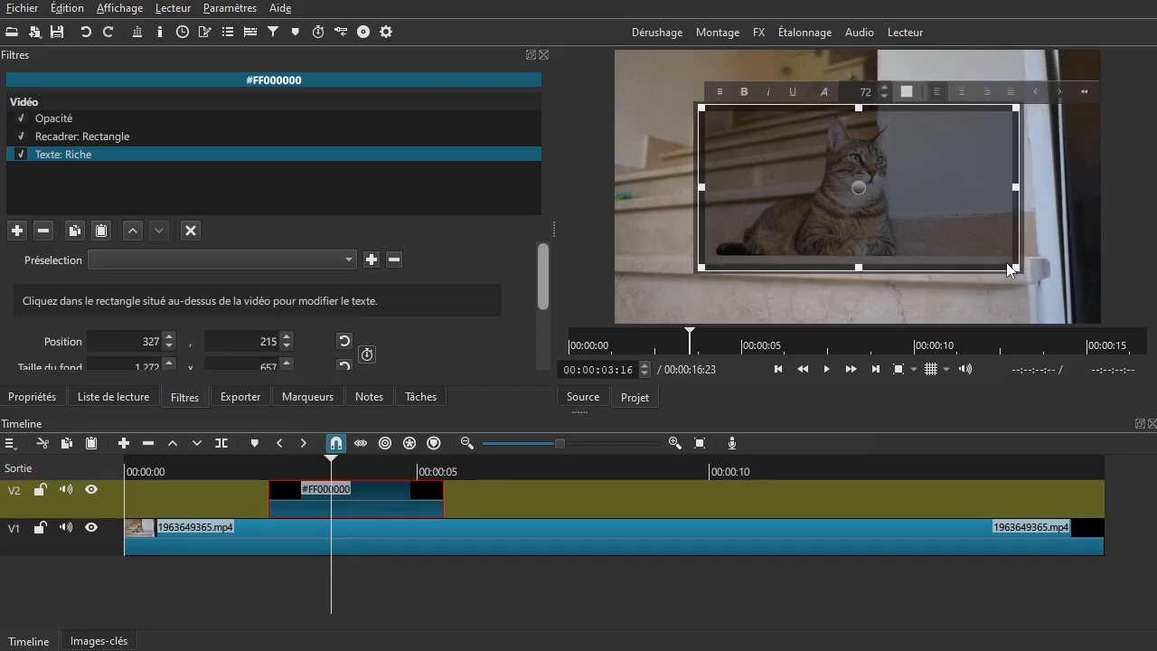
# Enter a straight double quotation mark in the text box at font size 130 and deselect the filter.
pyautogui.click(792, 164)
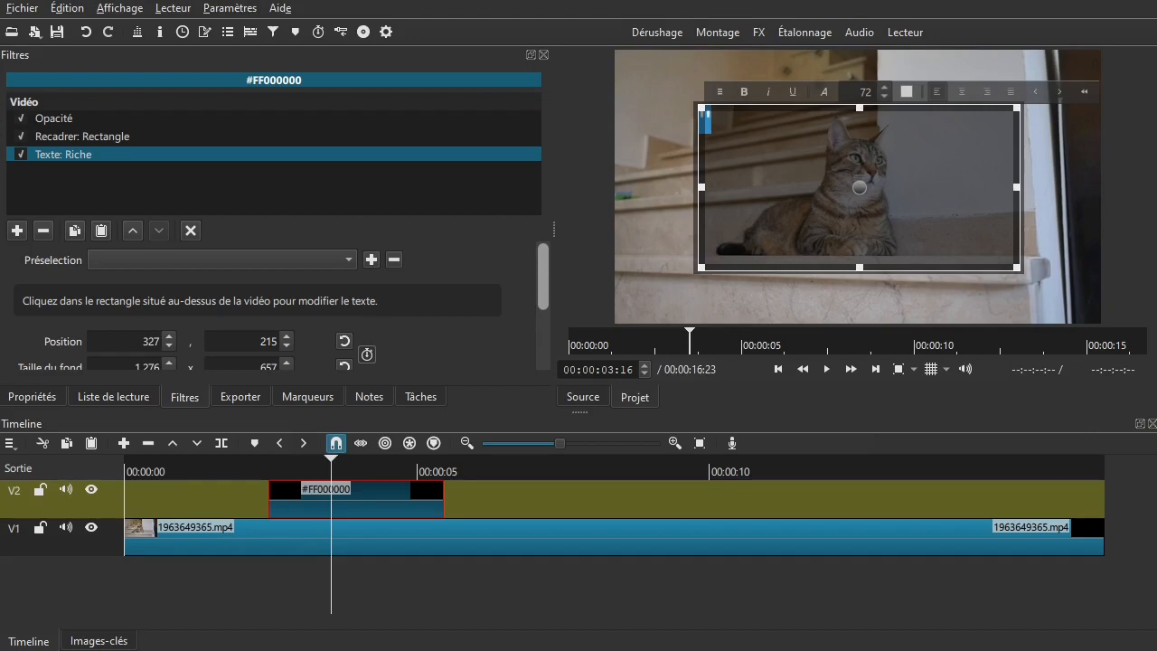
pyautogui.doubleClick(864, 94)
pyautogui.write('130')
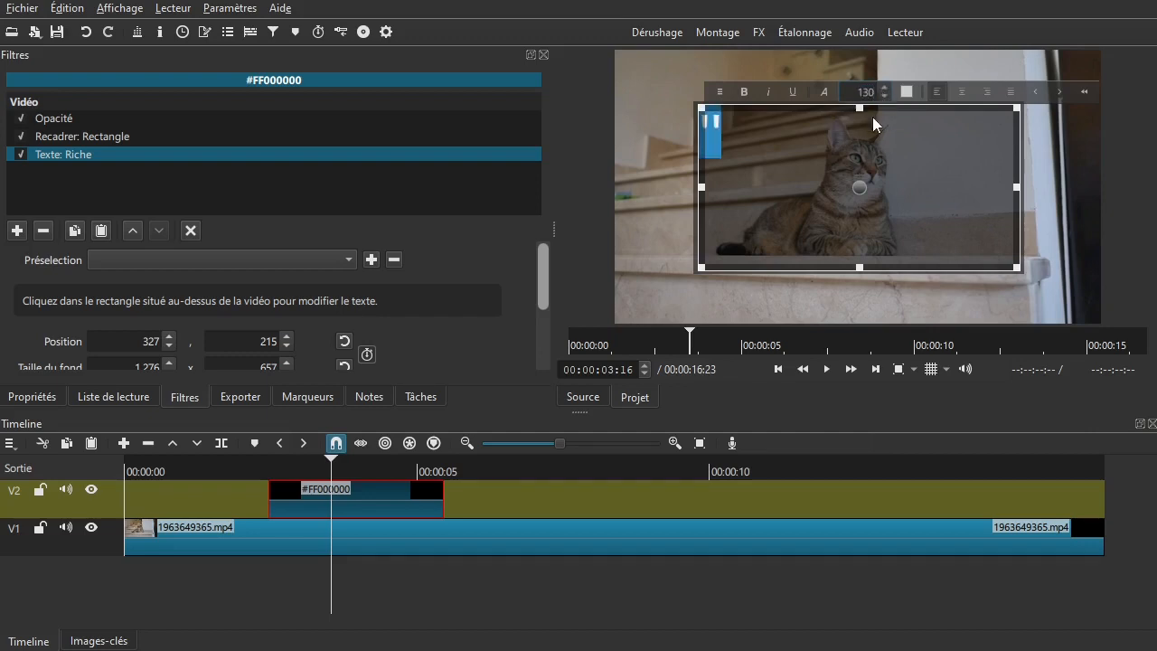
pyautogui.click(734, 135)
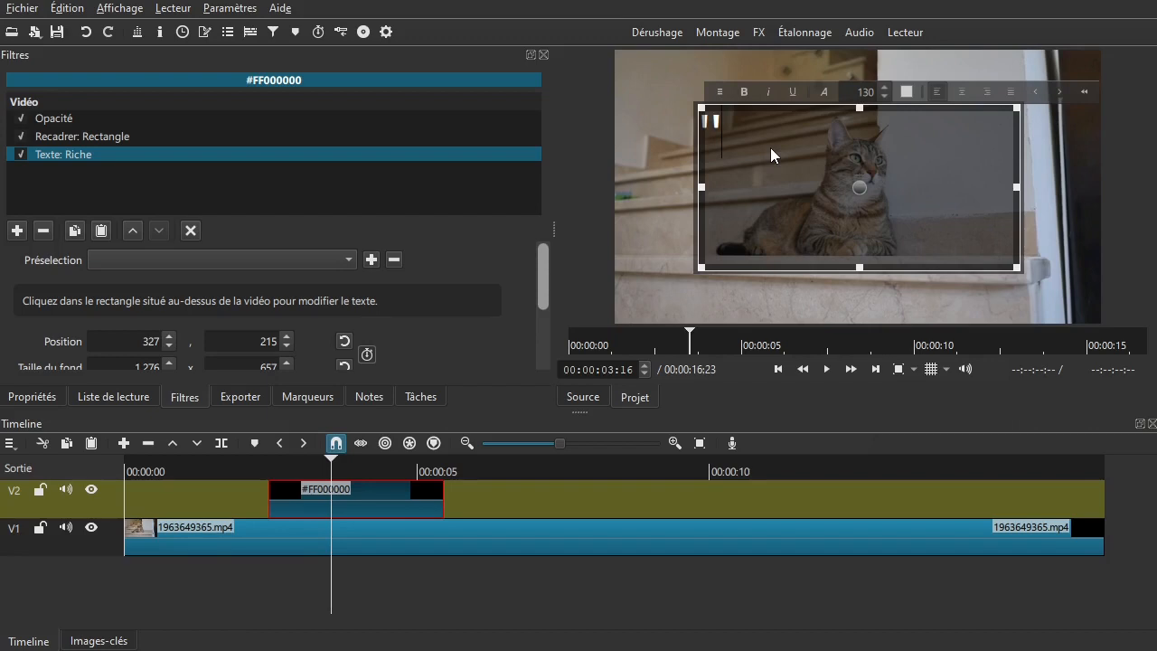
pyautogui.click(188, 232)
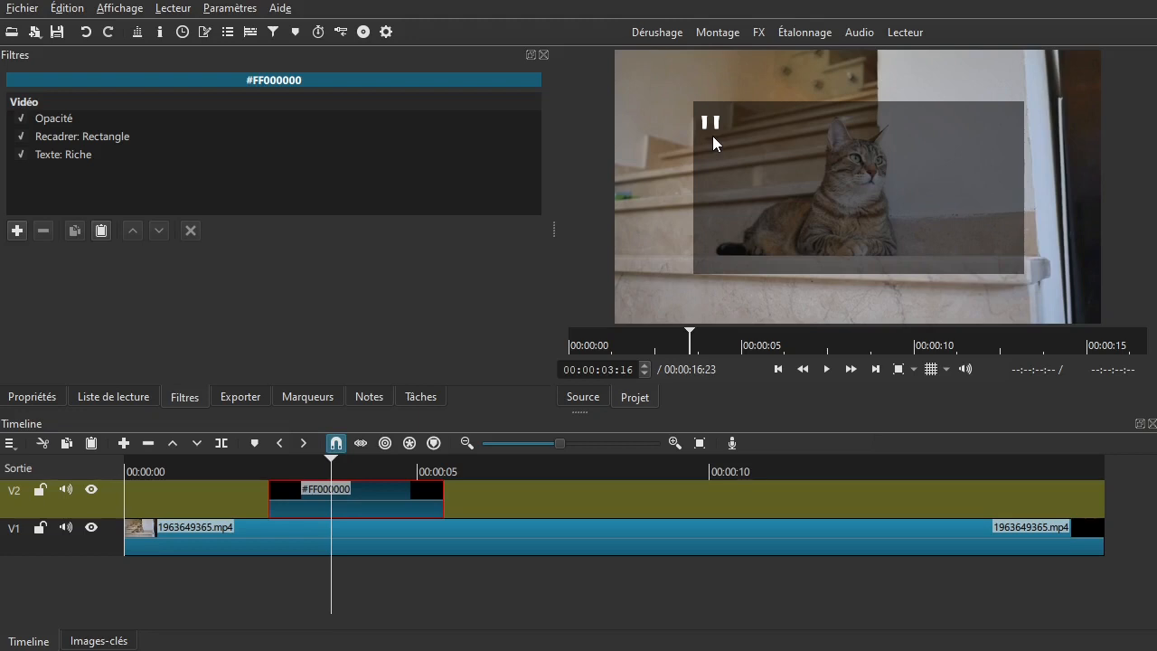
# Replace the straight quotation mark with slanted closing quotation marks and set their font size to 130.
pyautogui.click(82, 155)
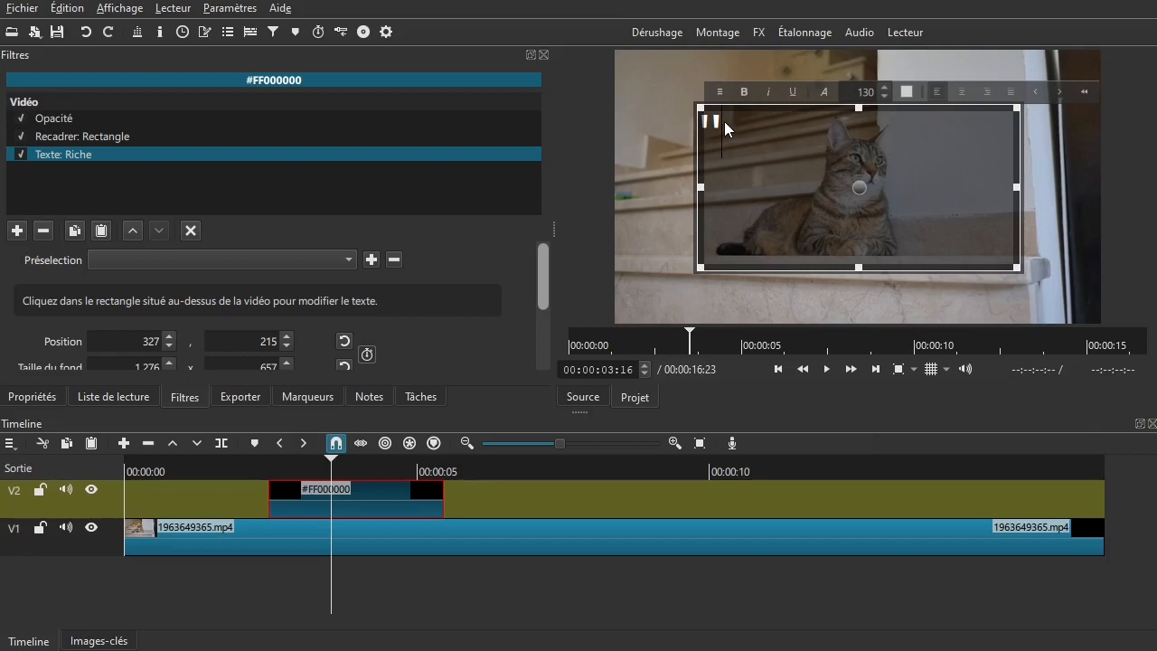
pyautogui.press('BackSpace')
pyautogui.doubleClick(858, 96)
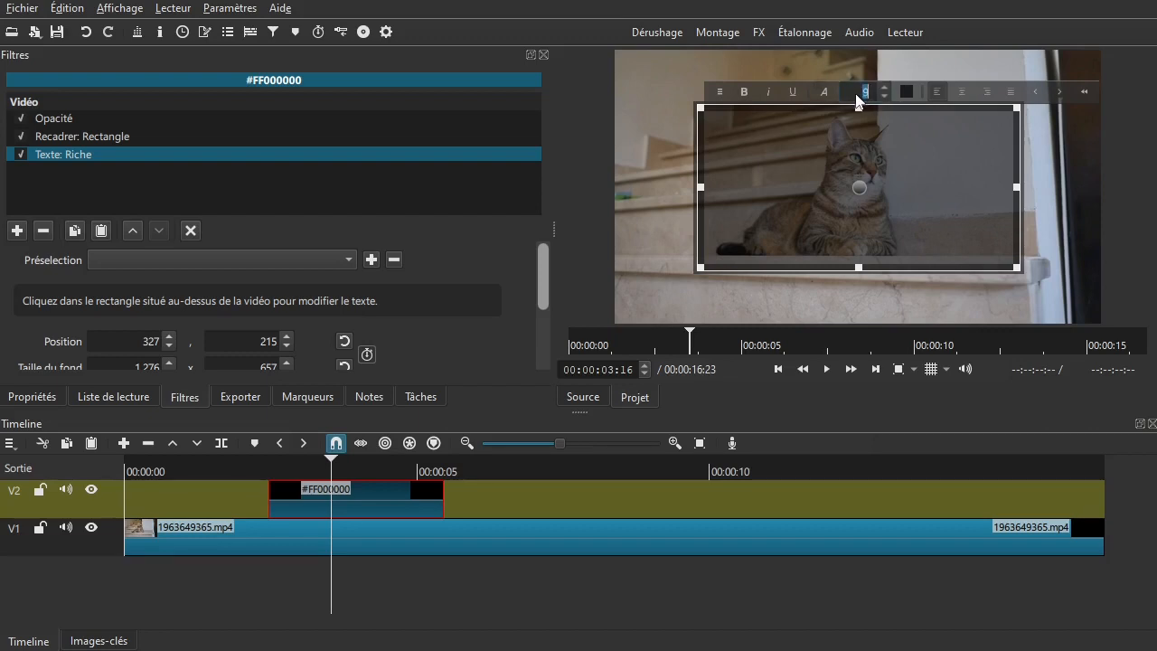
pyautogui.write('130')
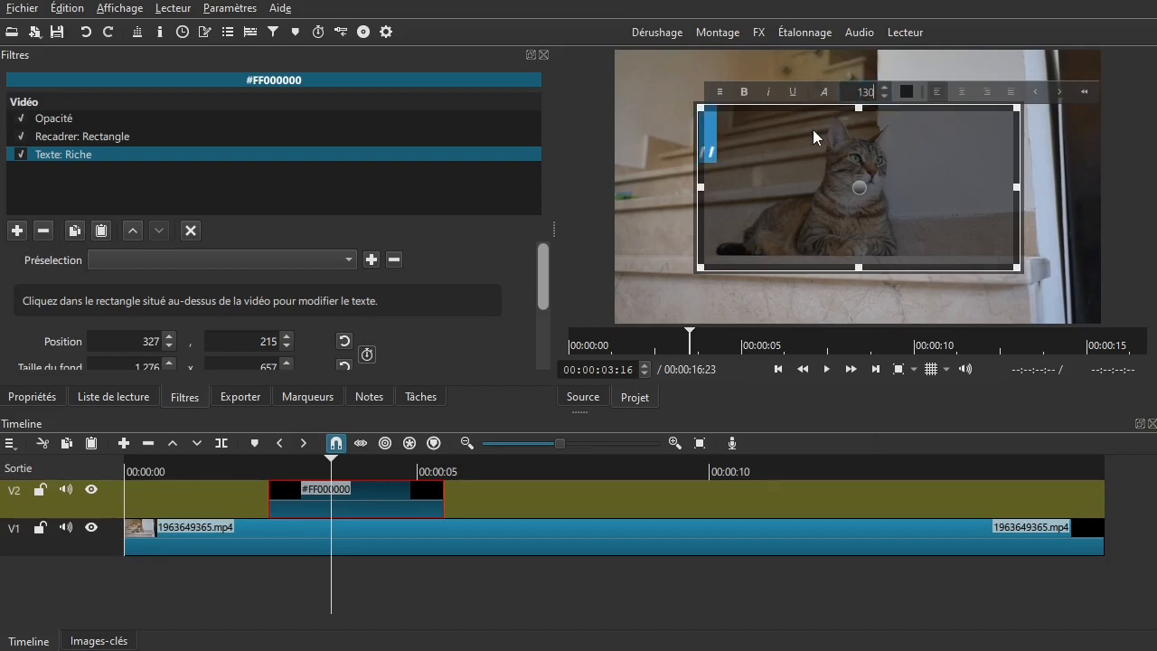
pyautogui.click(756, 154)
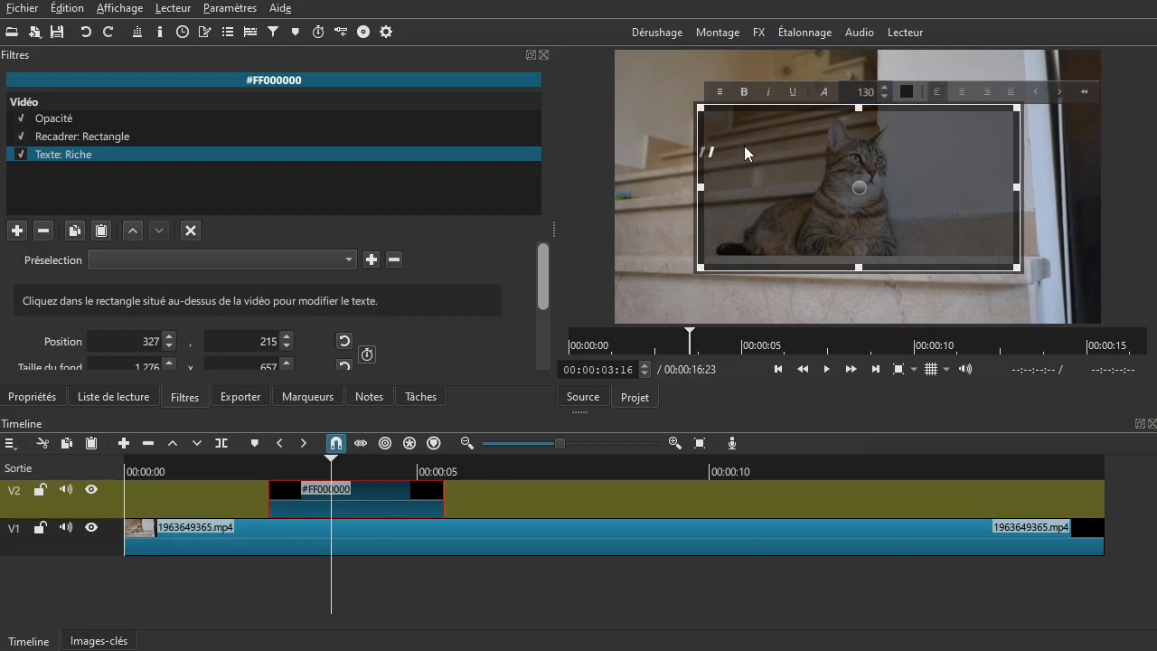
# Select the closing quotation marks and change their font to Arial.
pyautogui.moveTo(731, 149); pyautogui.dragTo(704, 153)
pyautogui.click(825, 92)
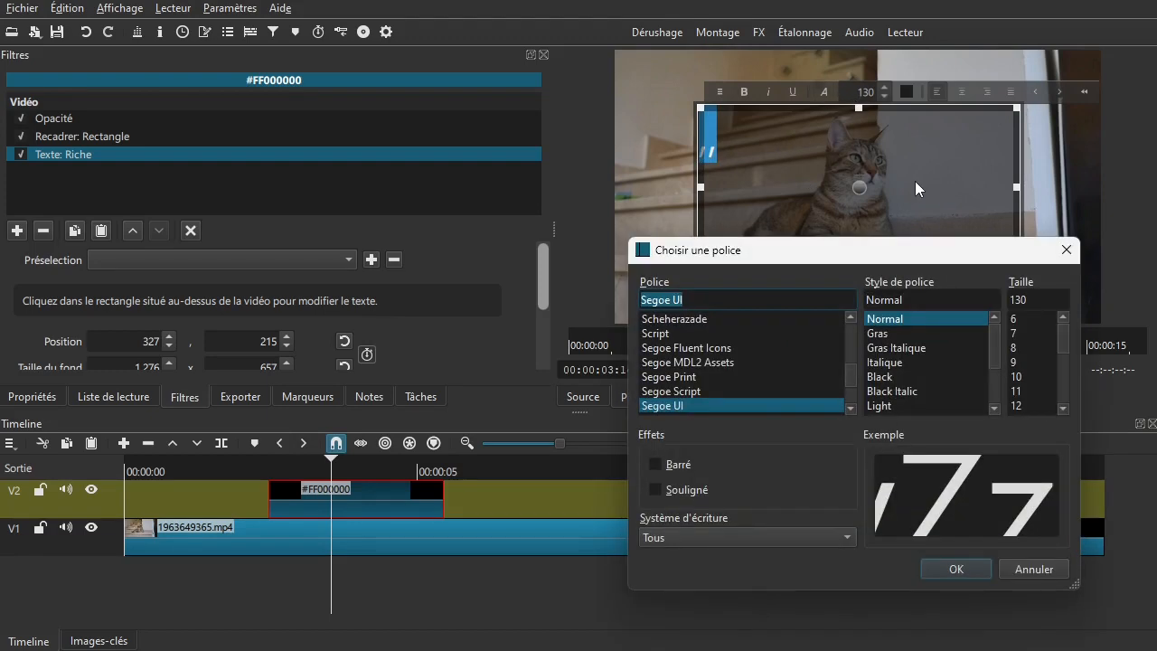
pyautogui.moveTo(892, 260); pyautogui.dragTo(785, 233)
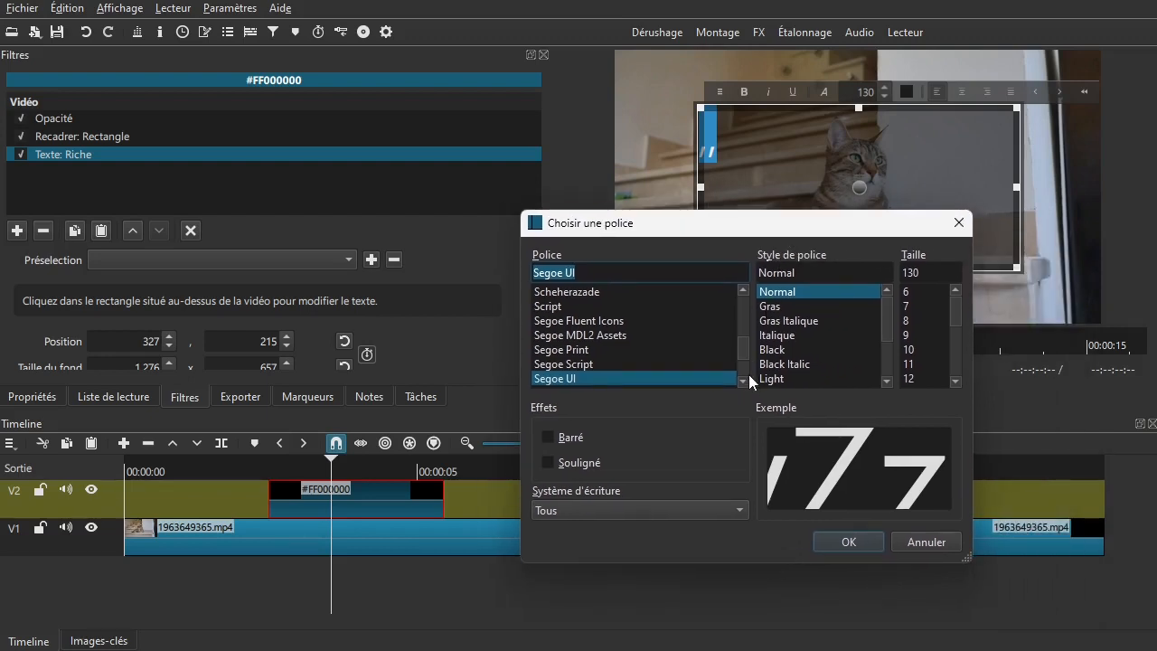
pyautogui.moveTo(744, 354); pyautogui.dragTo(762, 309)
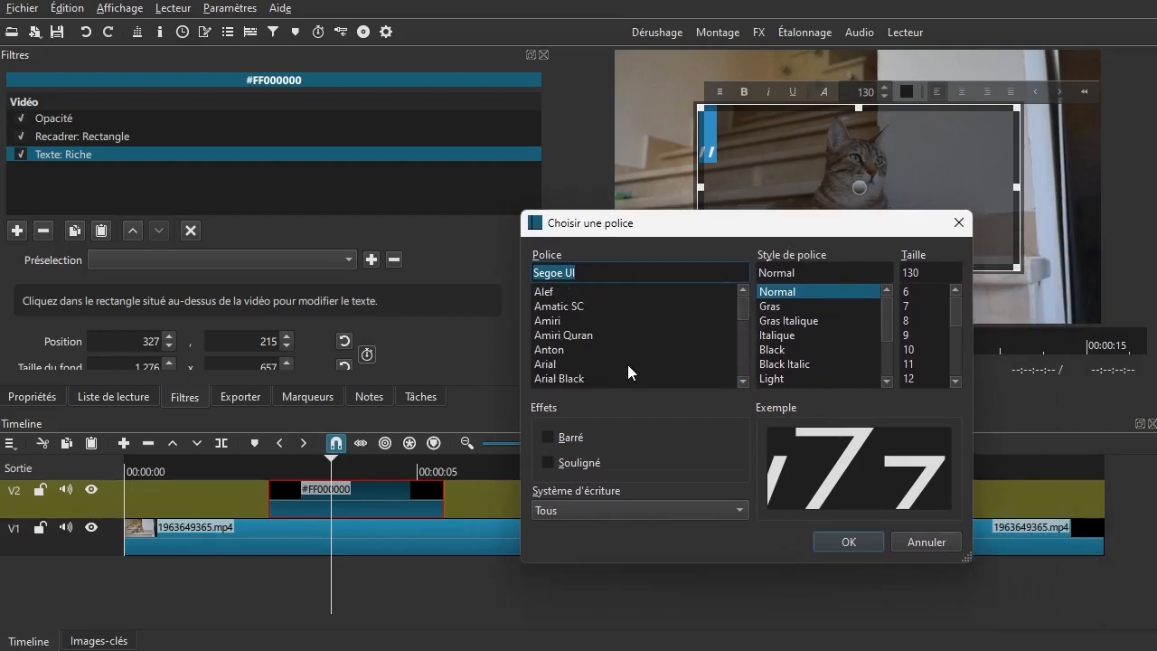
pyautogui.click(601, 363)
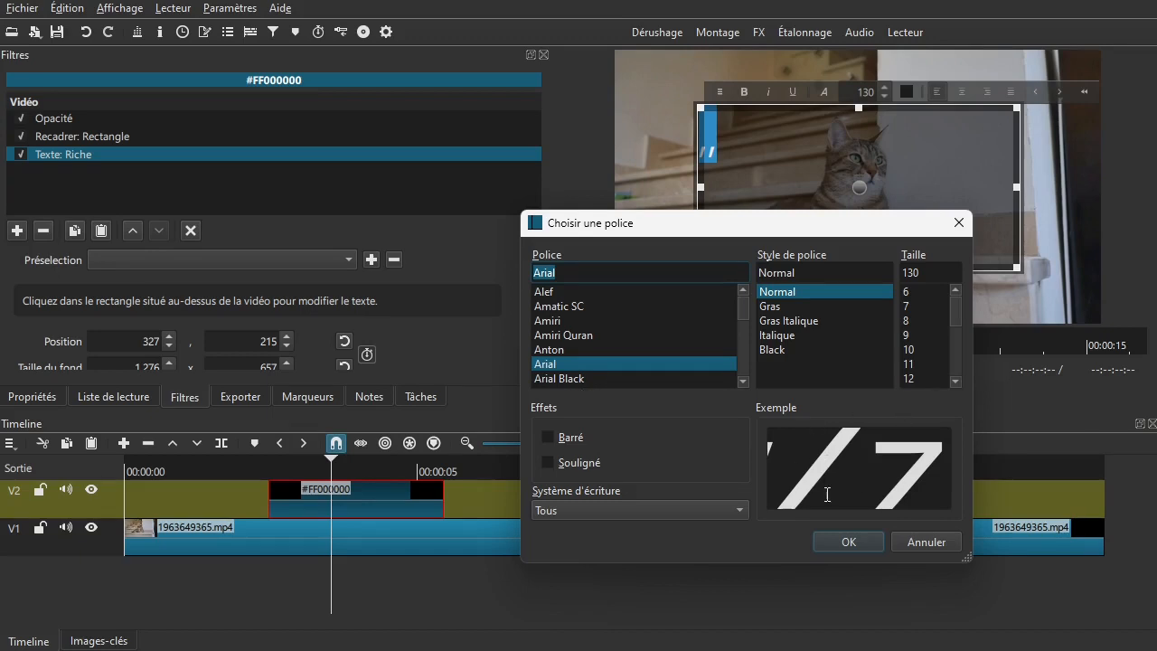
pyautogui.click(825, 541)
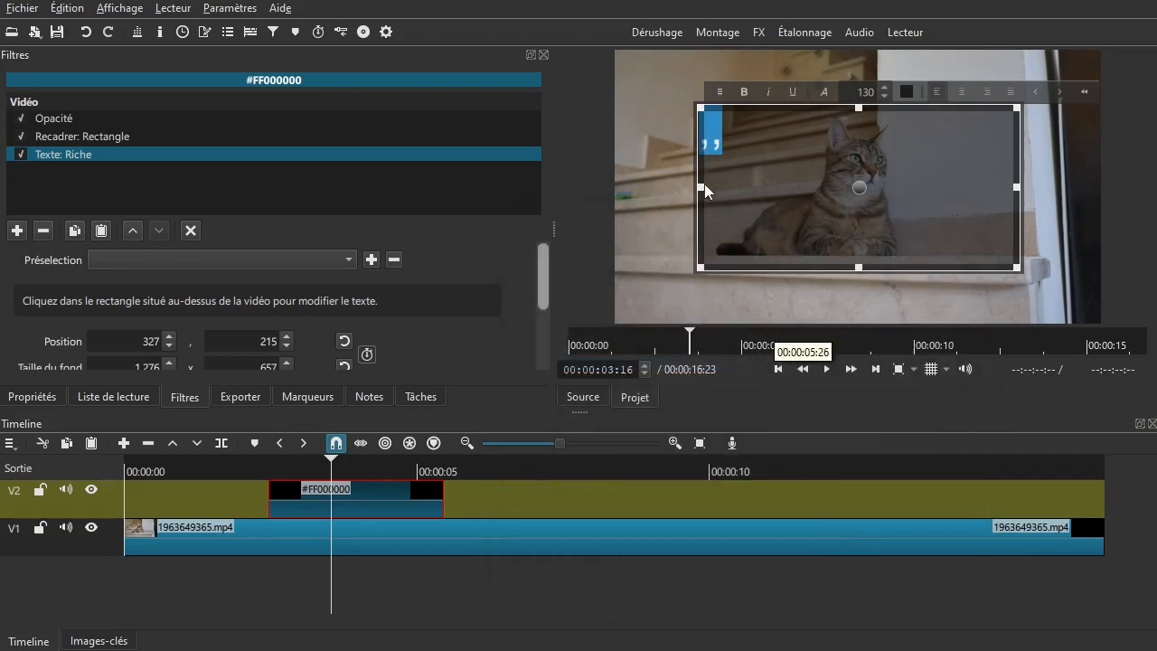
# Change the font of the closing quotation marks to Arial Black.
pyautogui.click(743, 93)
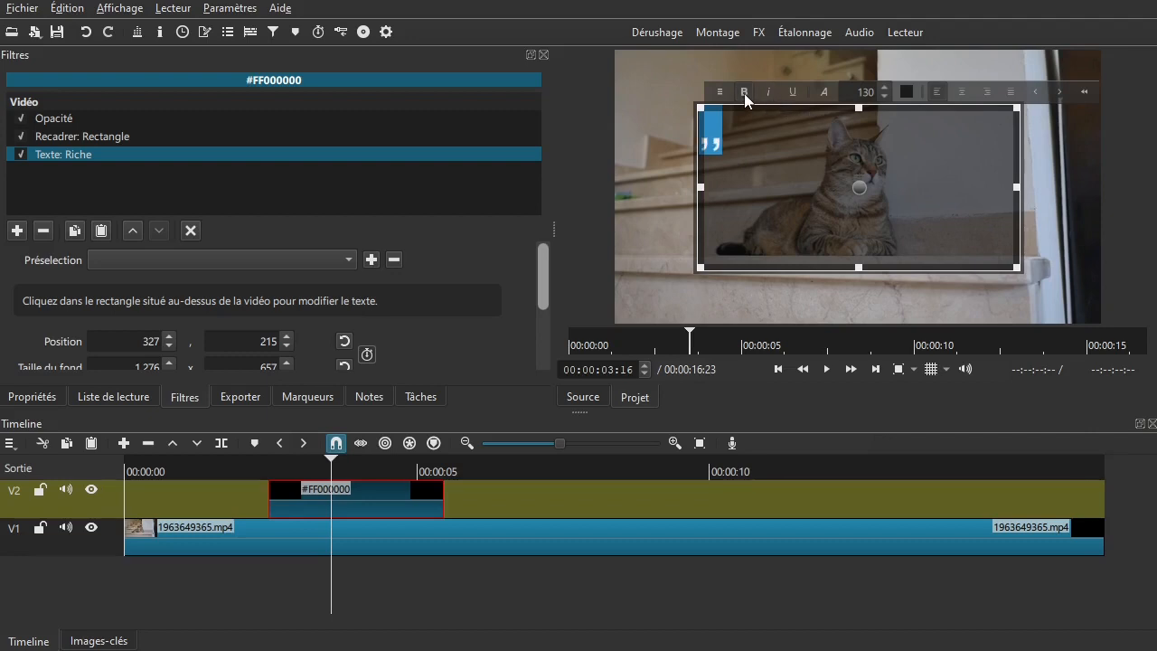
pyautogui.click(822, 90)
pyautogui.click(677, 406)
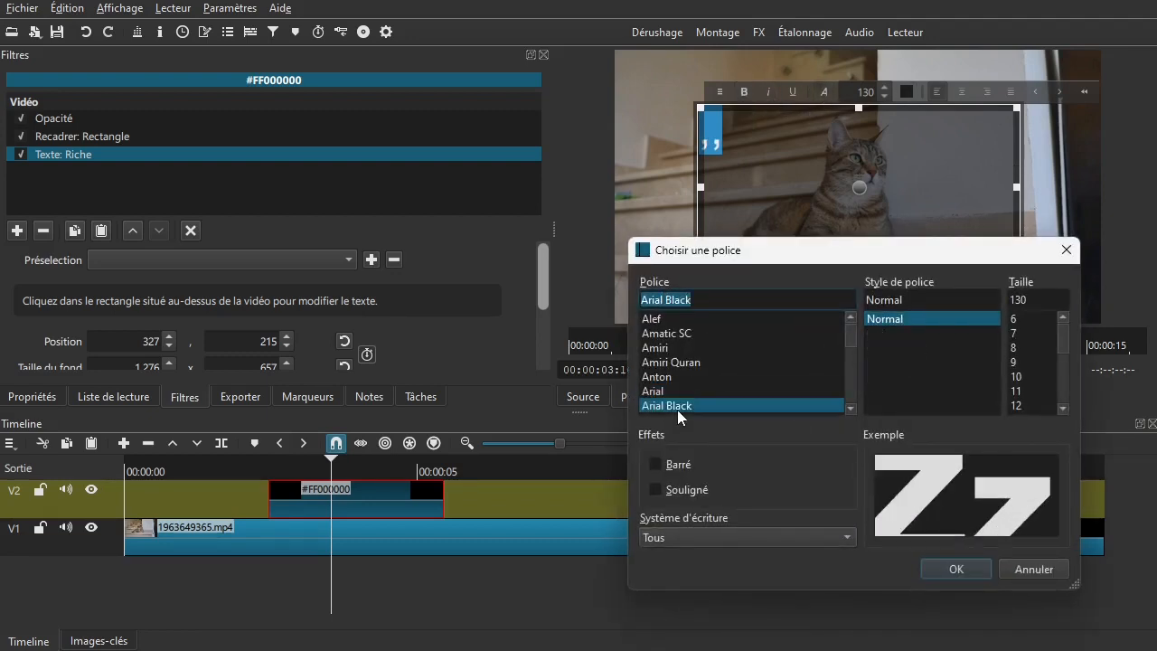
pyautogui.click(953, 568)
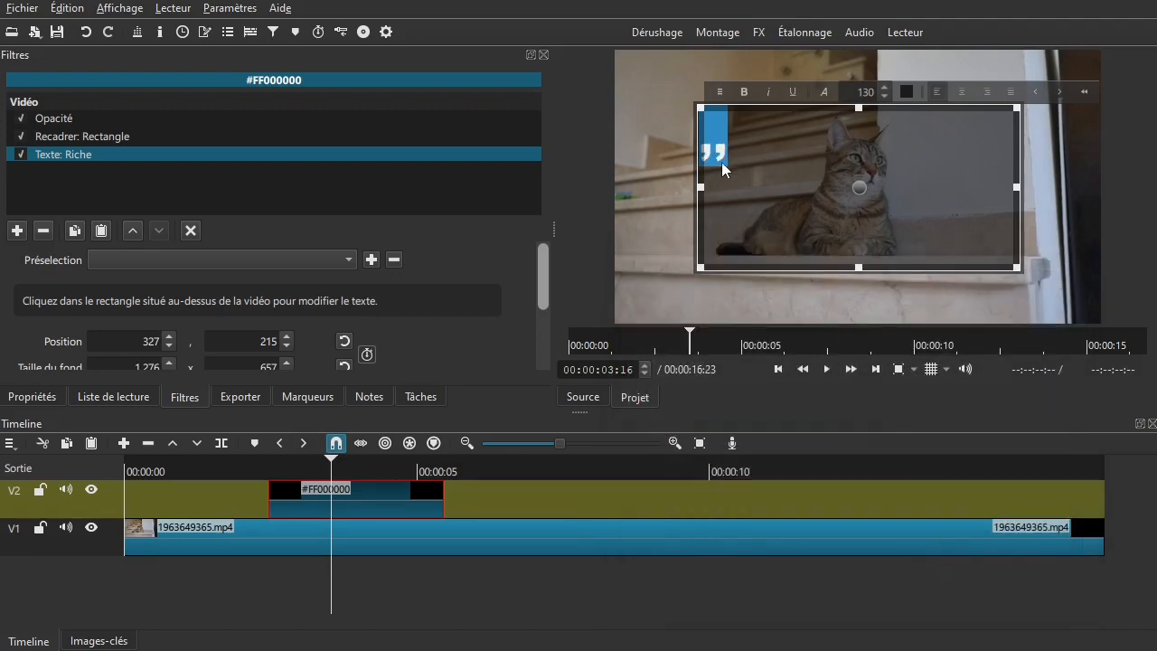
# Shrink the text box around the closing quotation marks to about 160 x 290 and move it to about 331, 105.
pyautogui.click(748, 145)
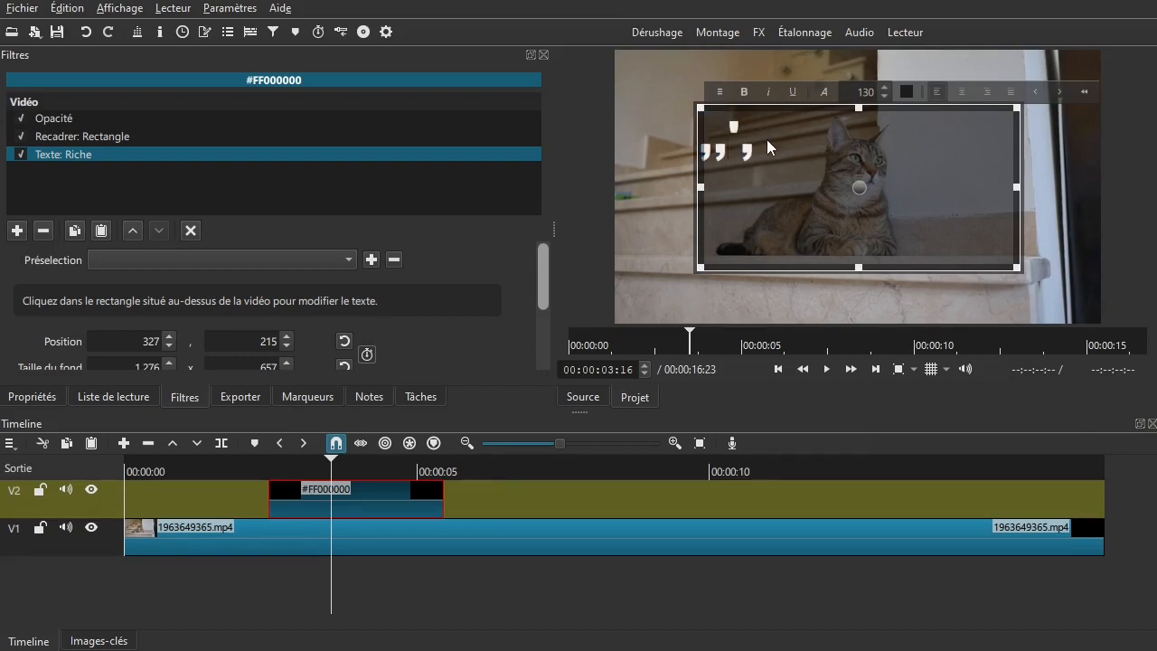
pyautogui.press('BackSpace')
pyautogui.moveTo(1017, 268); pyautogui.dragTo(721, 178)
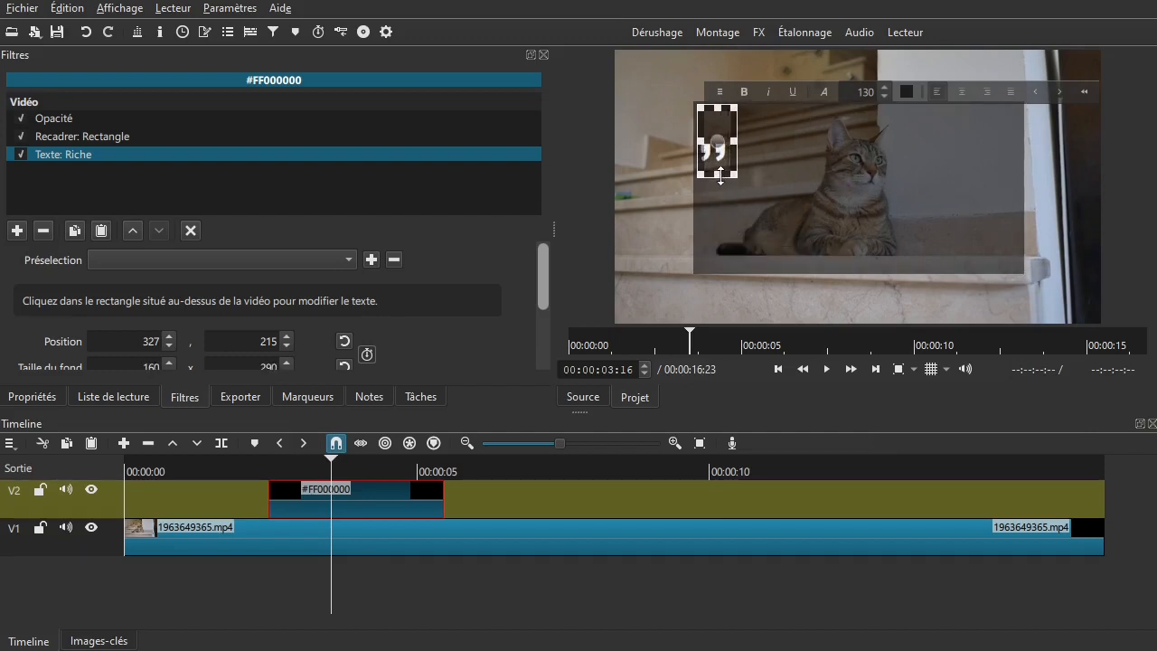
pyautogui.moveTo(719, 135); pyautogui.dragTo(718, 107)
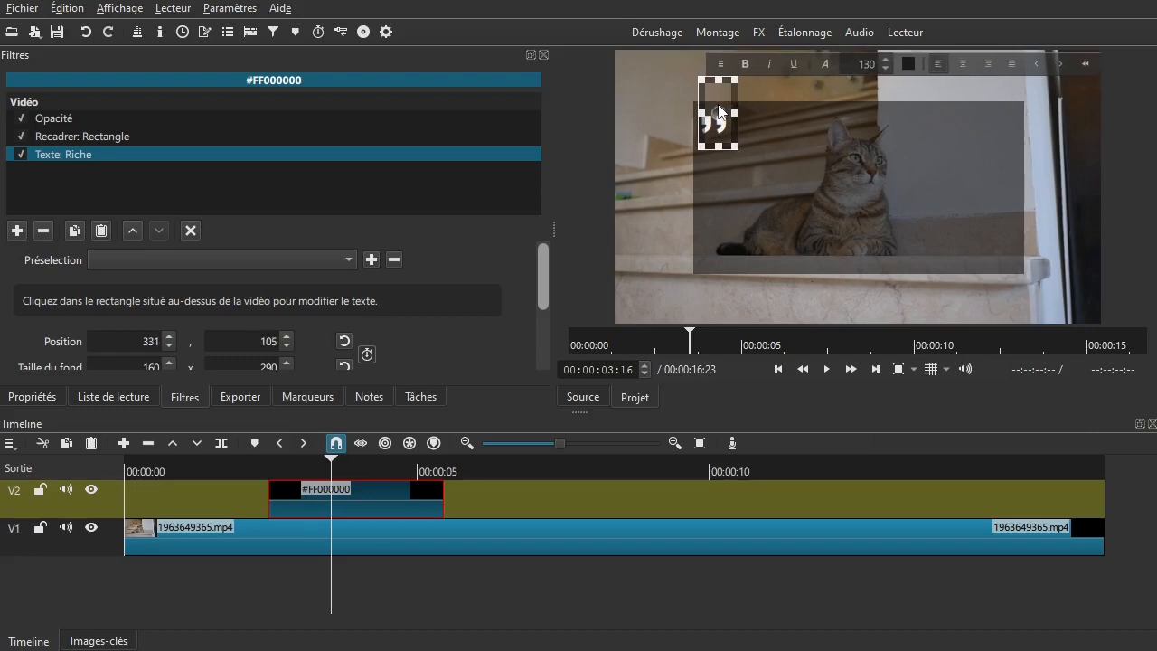
pyautogui.click(191, 230)
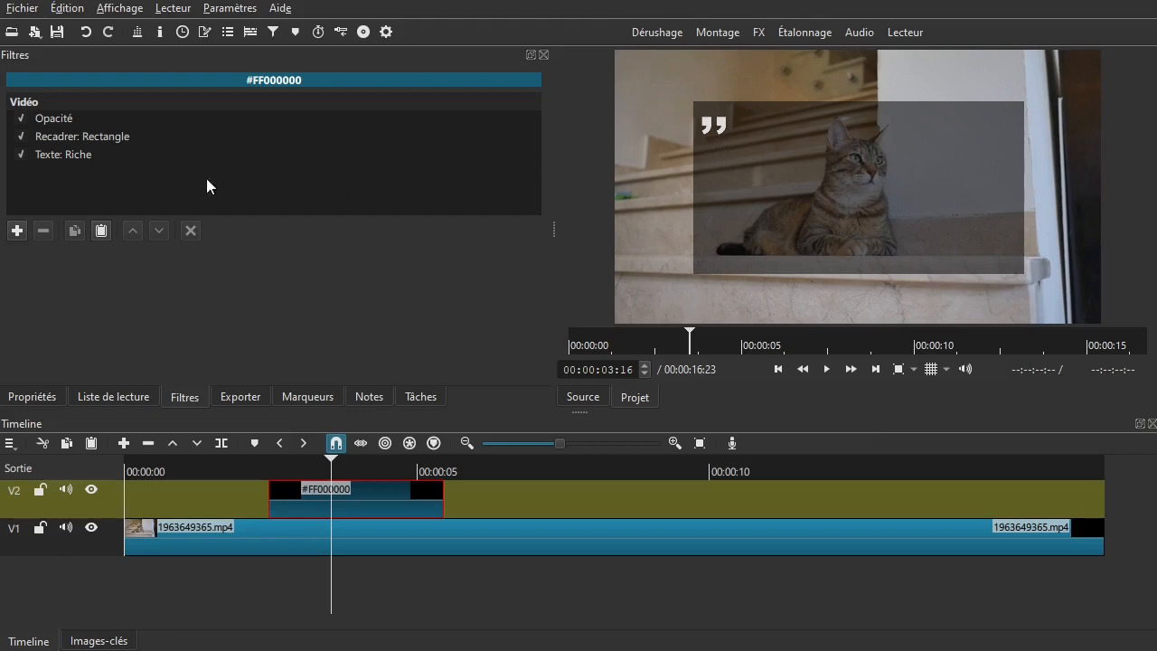
# Set the font of the closing quotation marks in the Texte: Riche filter back to Arial and deselect the filter.
pyautogui.click(82, 158)
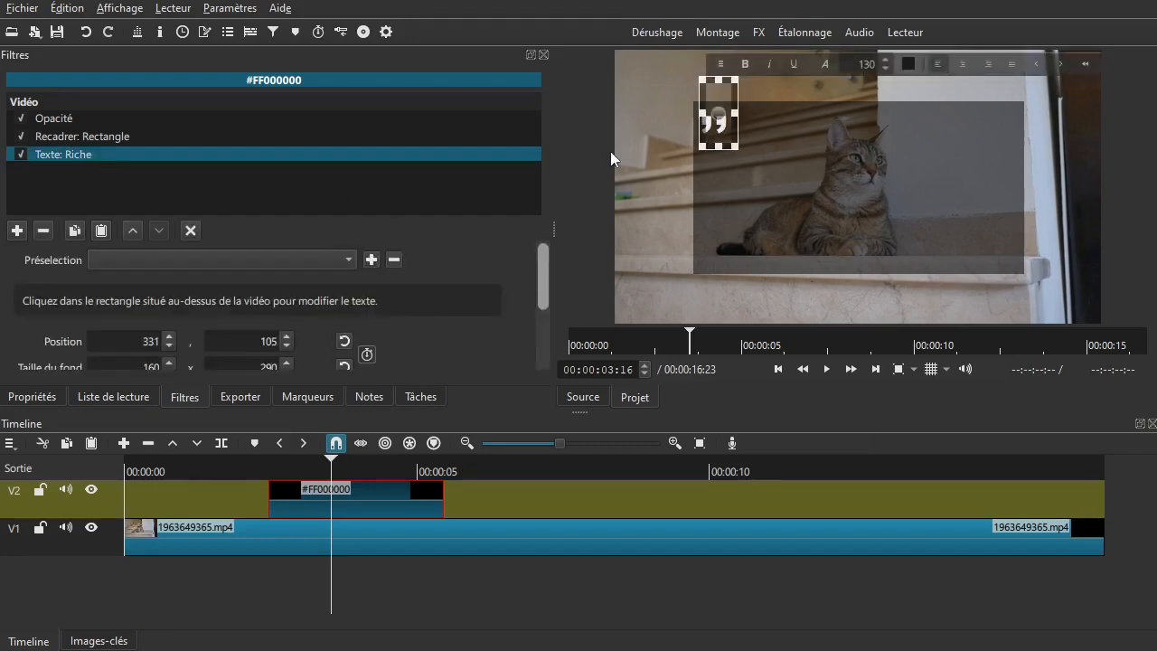
pyautogui.doubleClick(713, 125)
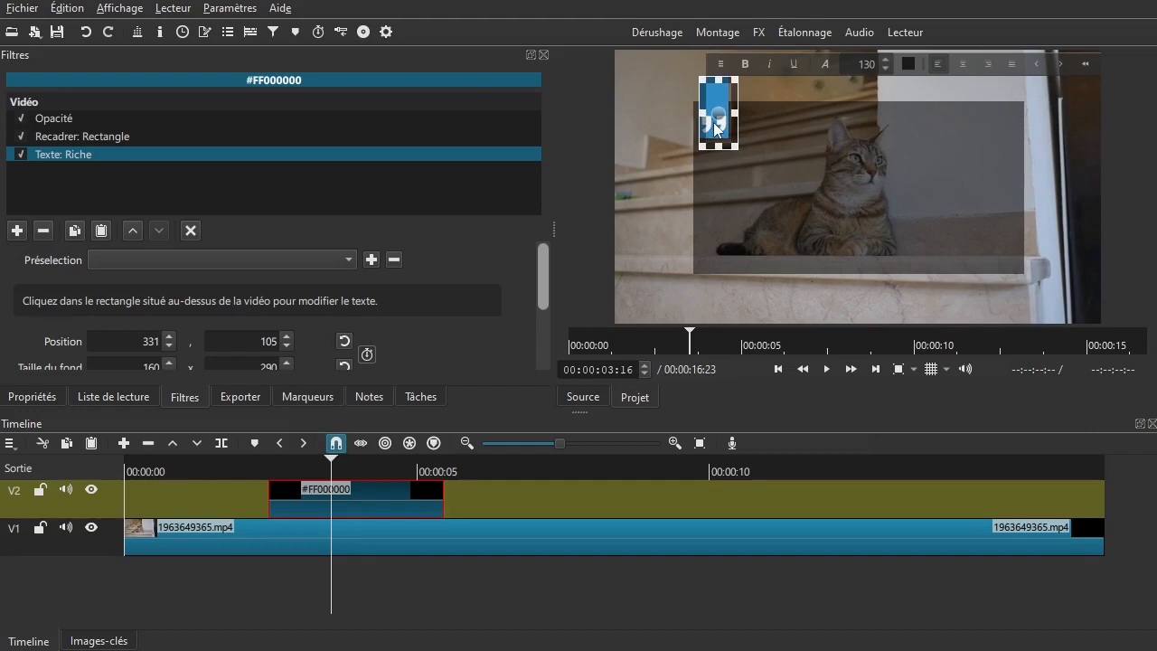
pyautogui.click(826, 63)
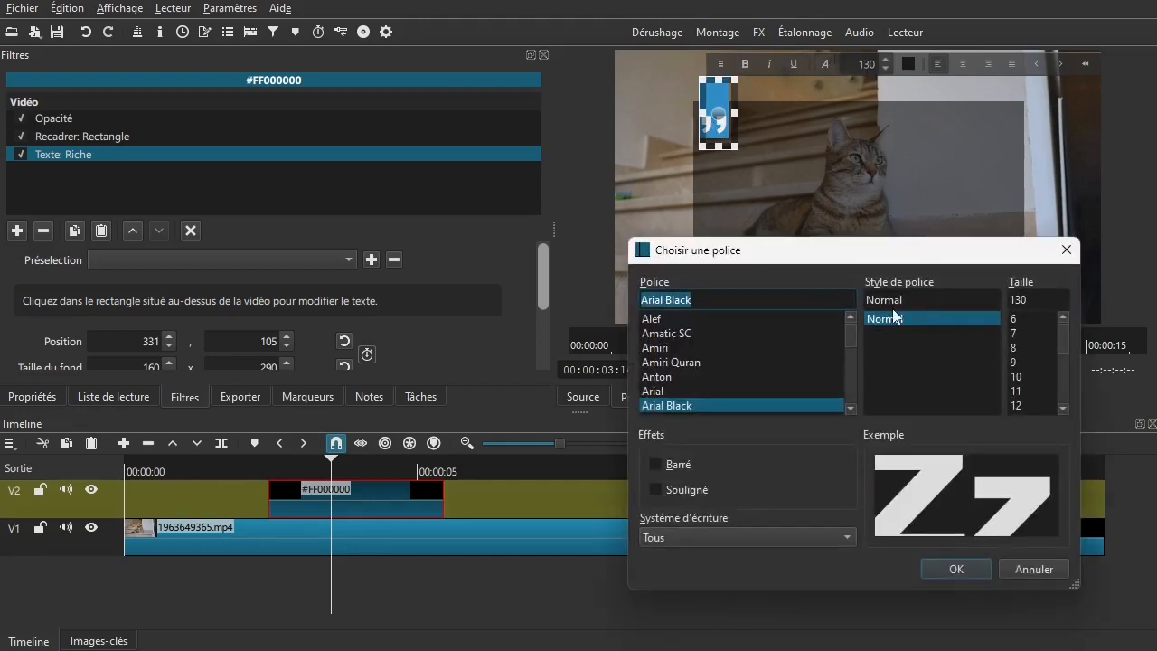
pyautogui.click(723, 390)
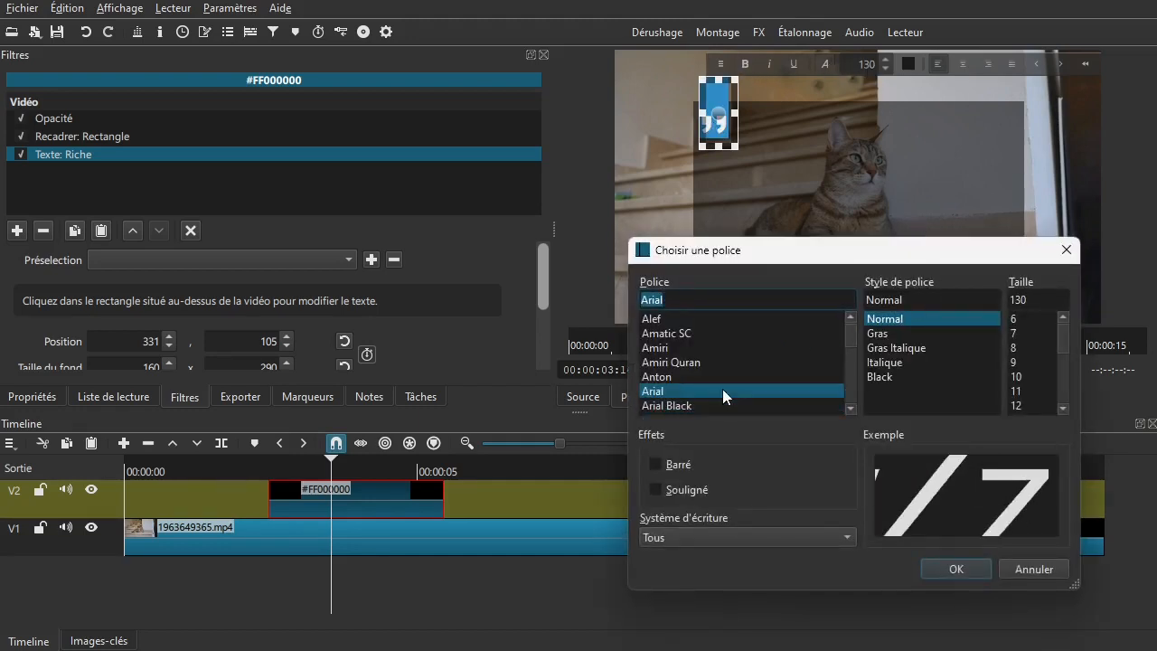
pyautogui.click(965, 565)
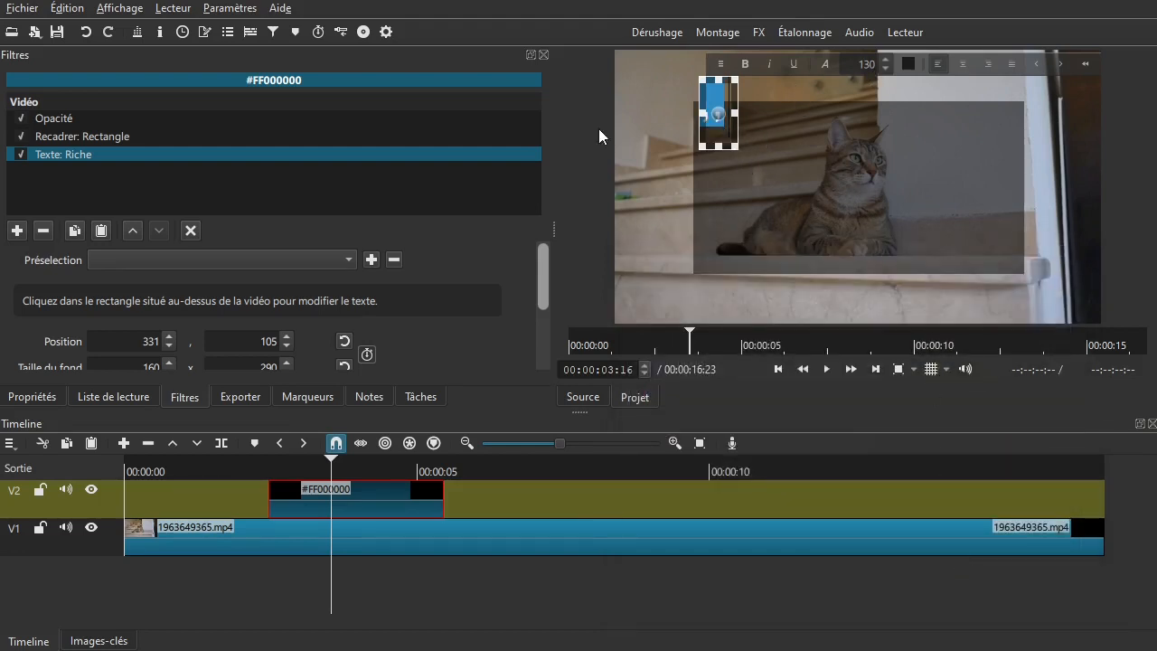
pyautogui.click(191, 229)
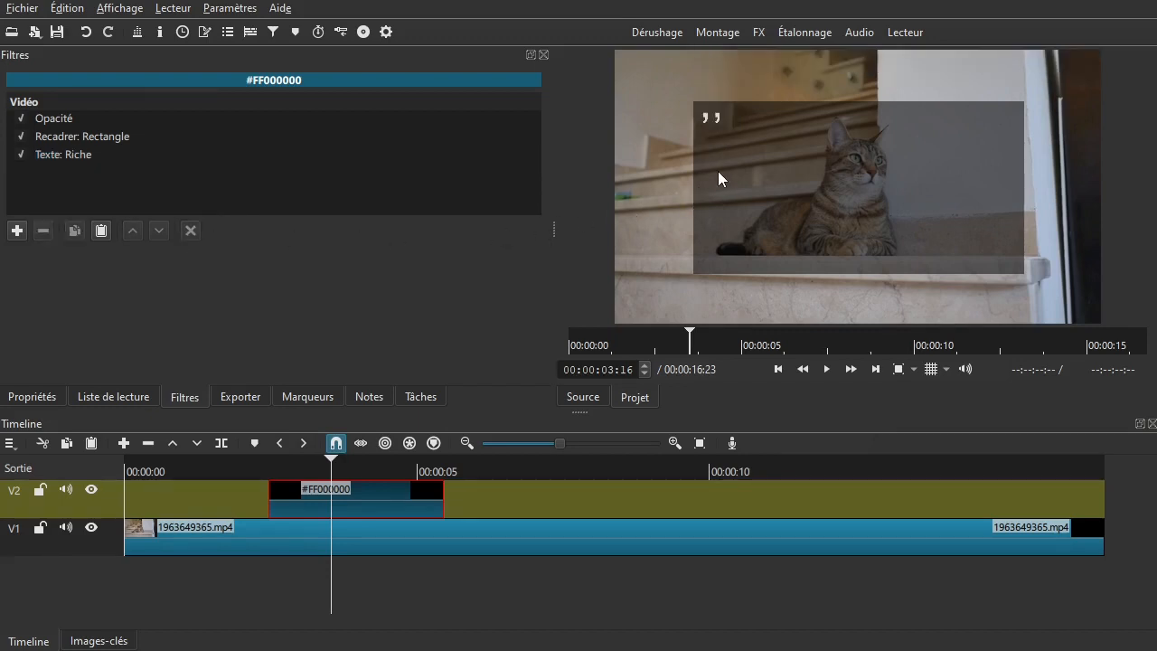
# Increase the font size of the closing quotation marks to 148 in the Texte: Riche filter and deselect the filter.
pyautogui.click(78, 156)
pyautogui.doubleClick(710, 120)
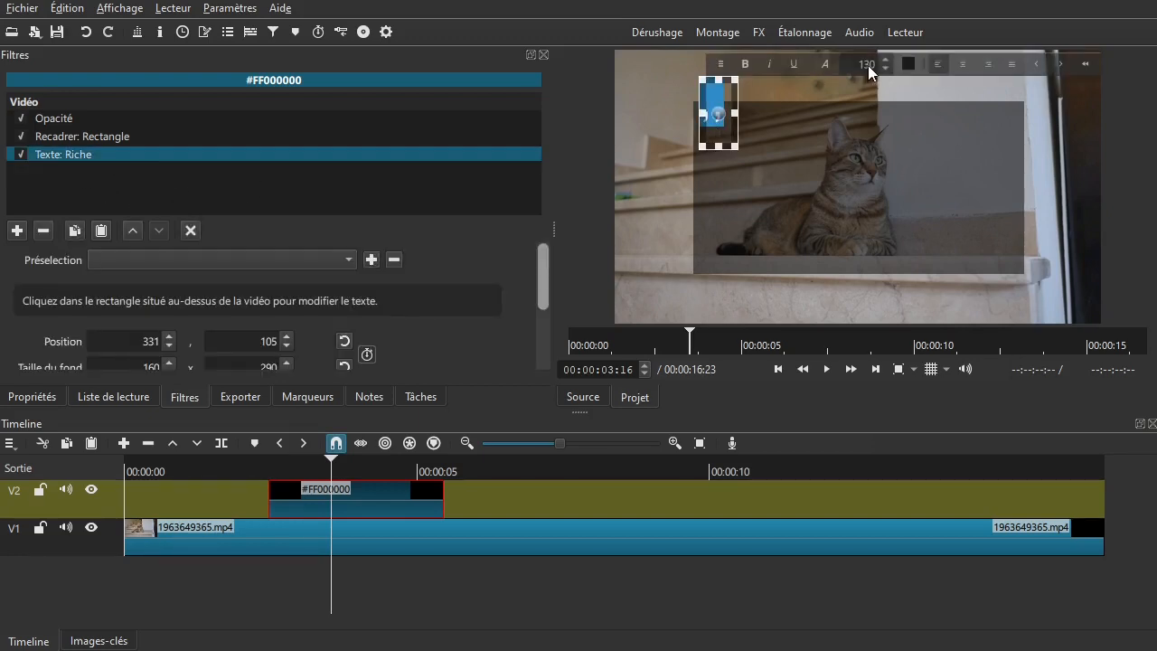
pyautogui.scroll(18, 868, 65)
pyautogui.click(191, 232)
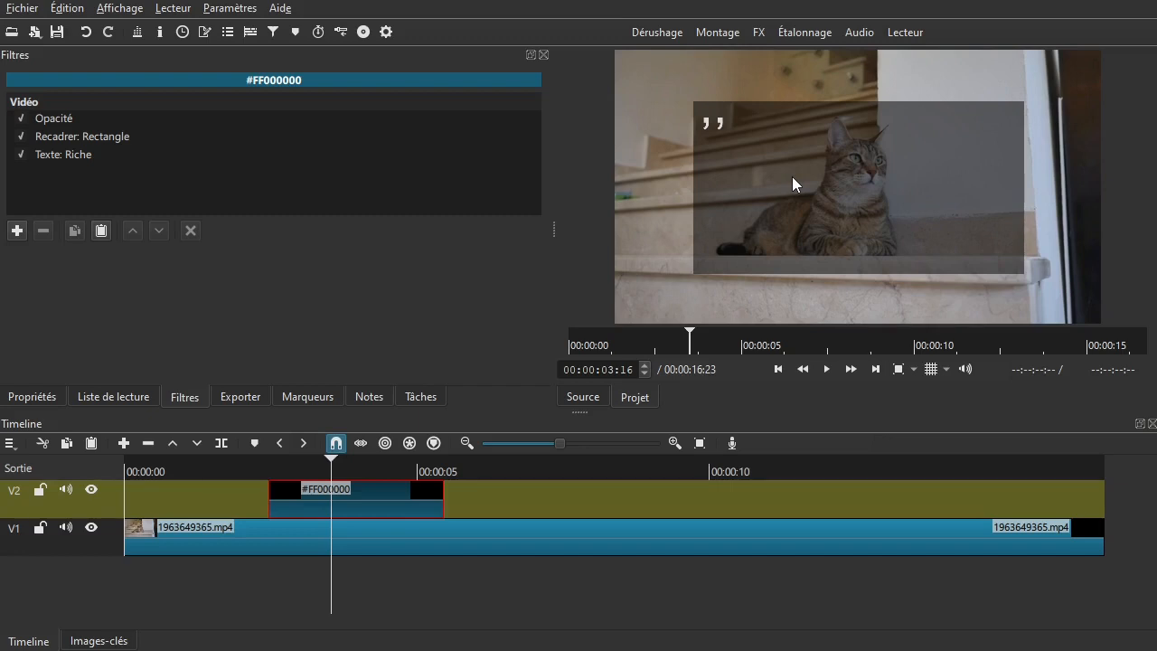
# Enlarge the video preview area and make the closing quotation marks bold in the Texte: Riche filter.
pyautogui.moveTo(555, 232); pyautogui.dragTo(488, 250)
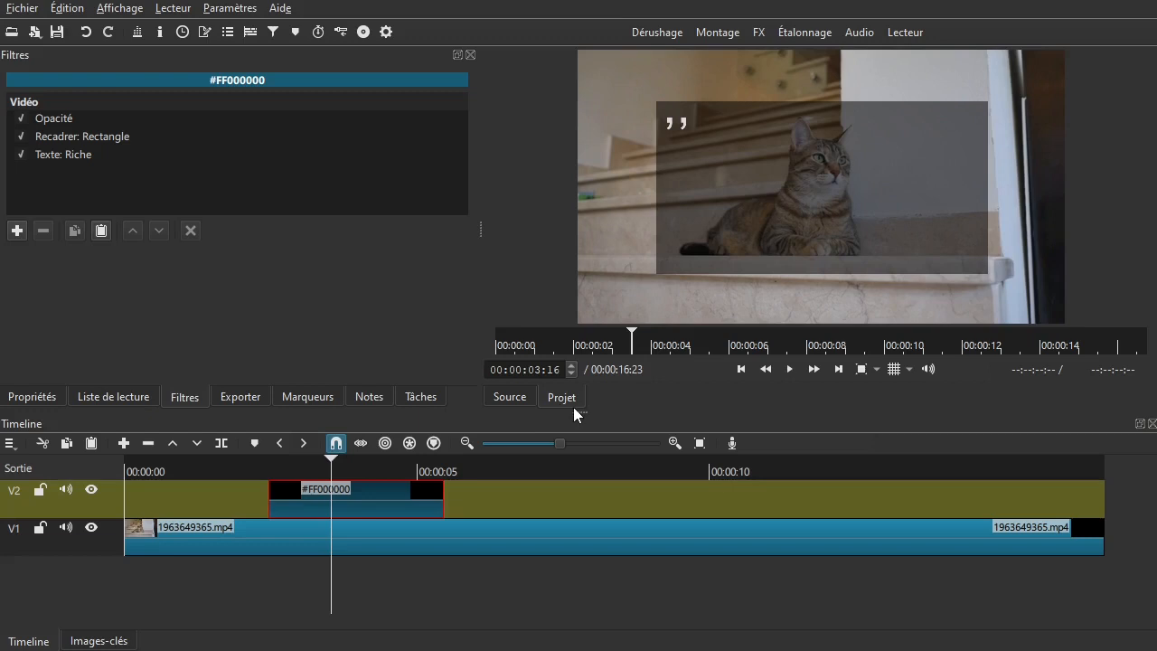
pyautogui.moveTo(573, 407); pyautogui.dragTo(583, 447)
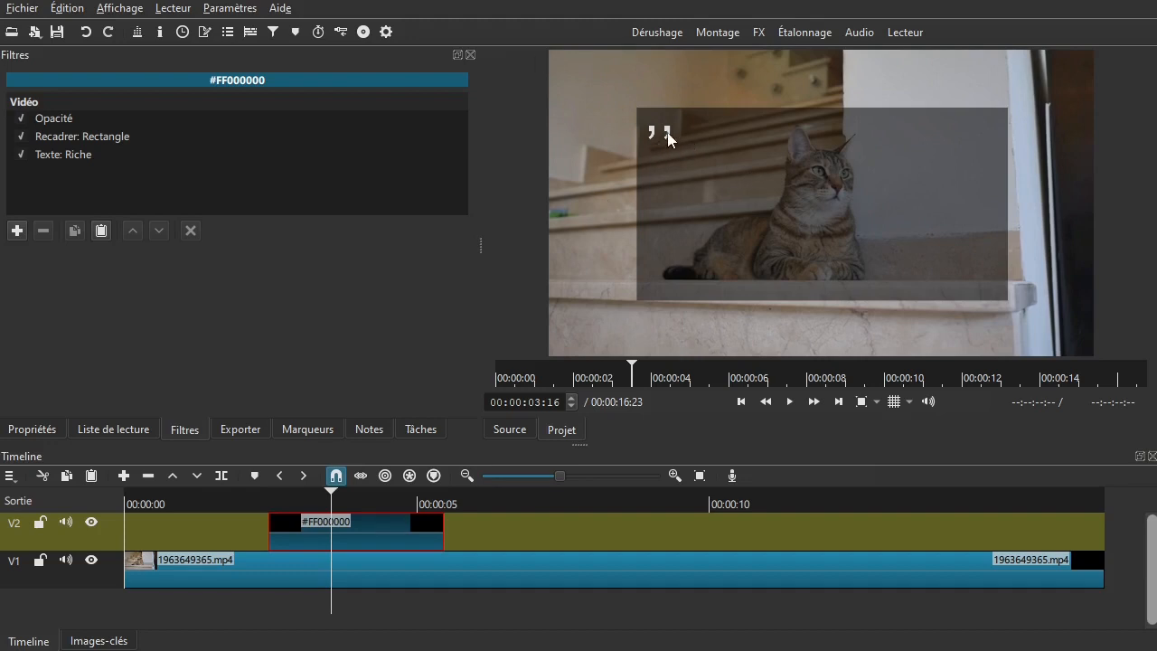
pyautogui.click(39, 156)
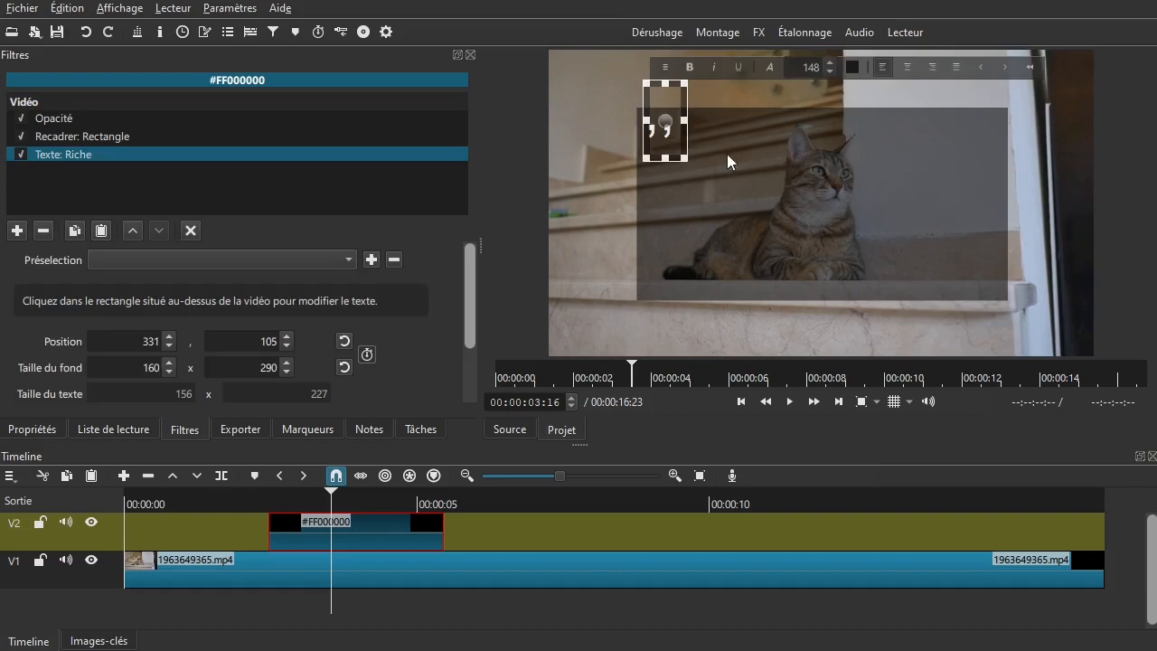
pyautogui.tripleClick(664, 143)
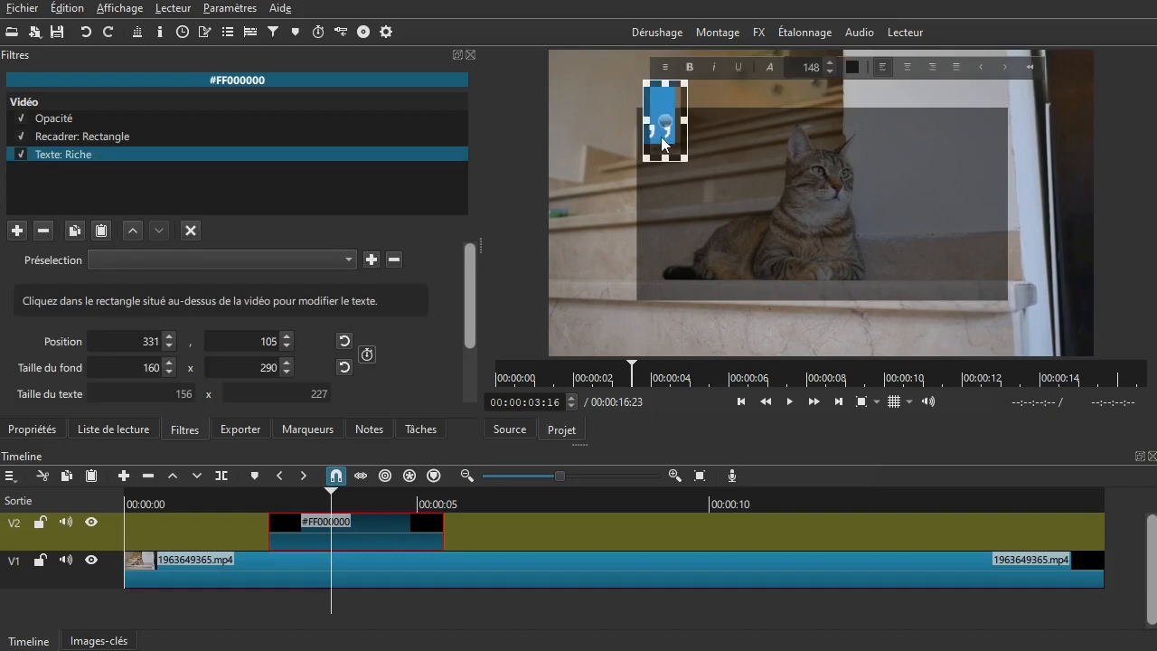
pyautogui.click(687, 66)
pyautogui.click(190, 231)
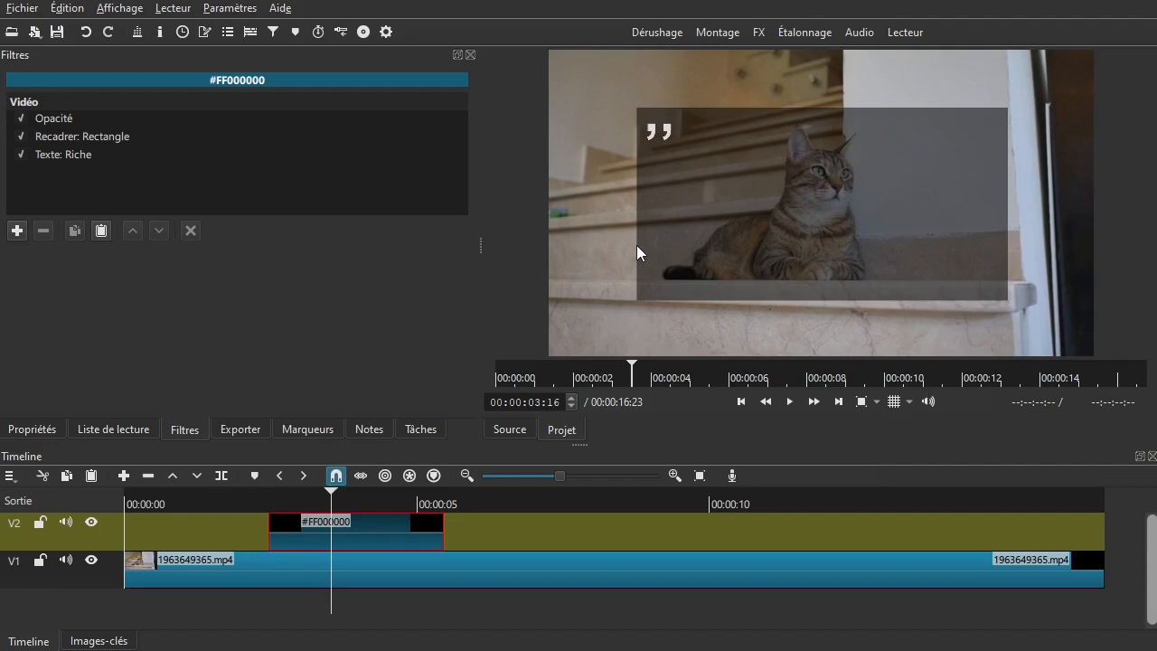
# Move the quotation marks' text box slightly inward to about 347, 115 and deselect the filter.
pyautogui.click(56, 158)
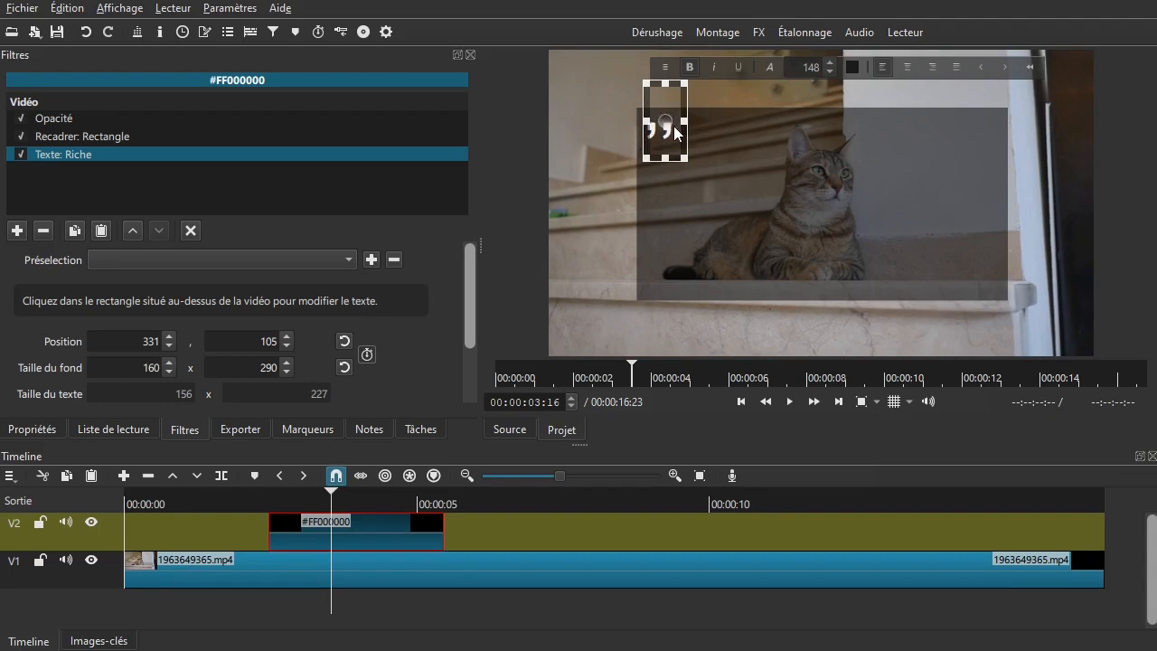
pyautogui.moveTo(678, 133); pyautogui.dragTo(682, 135)
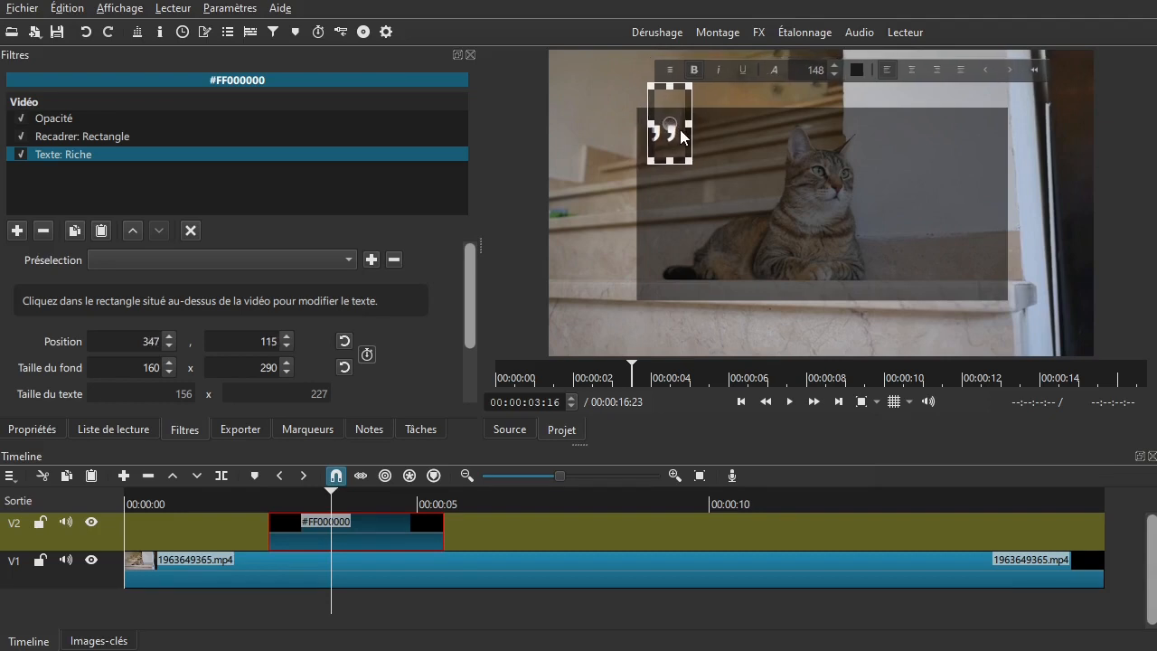
pyautogui.click(191, 230)
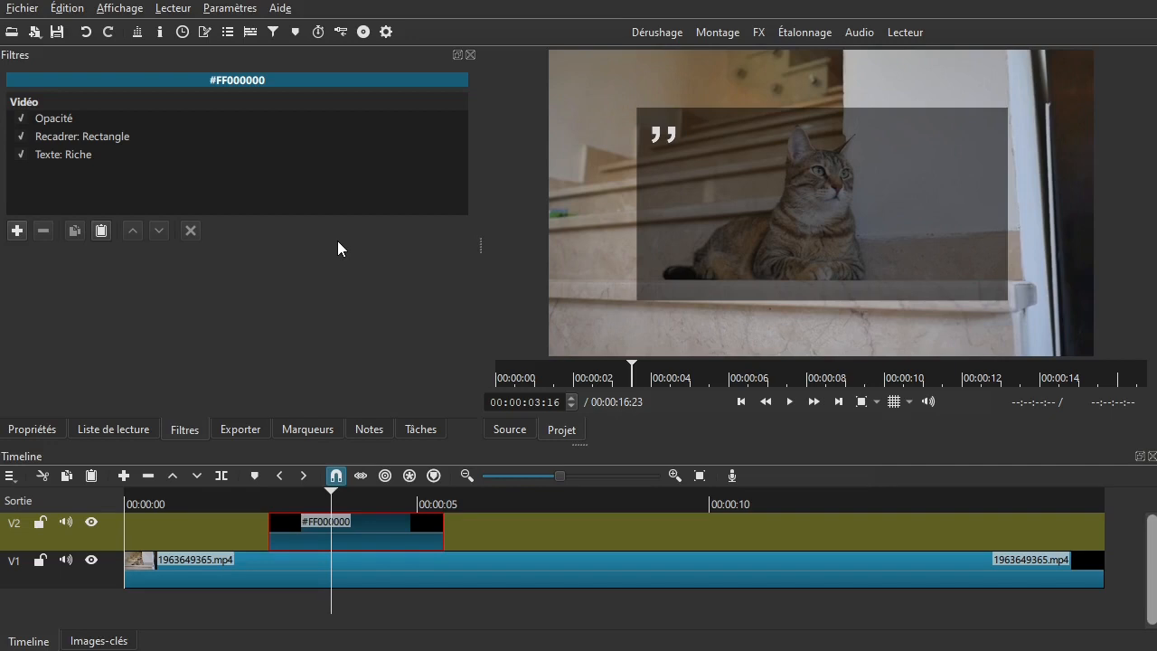
# Add a second Texte: Riche filter to the black #FF000000 clip.
pyautogui.click(16, 230)
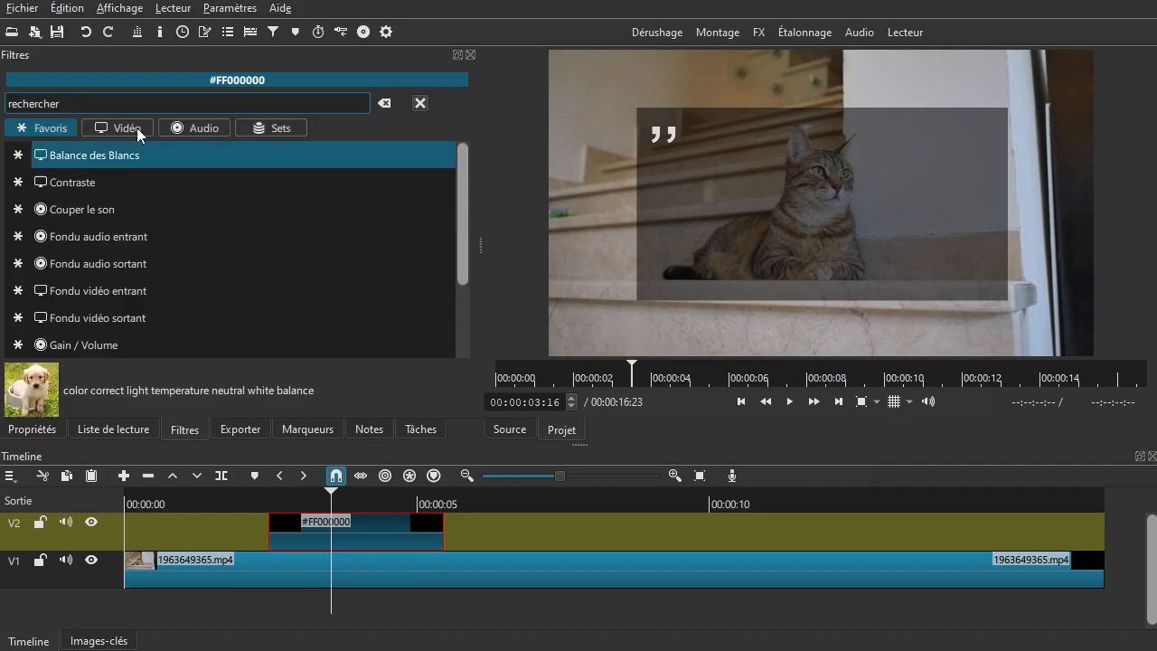
pyautogui.scroll(-1, 88, 323)
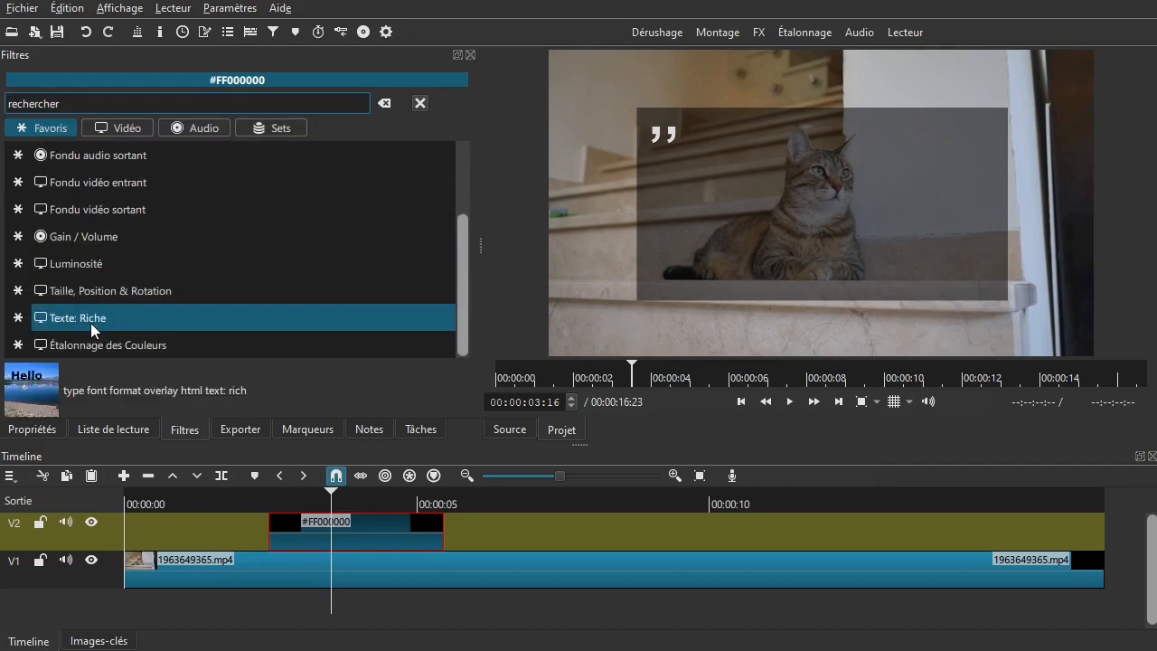
pyautogui.click(93, 316)
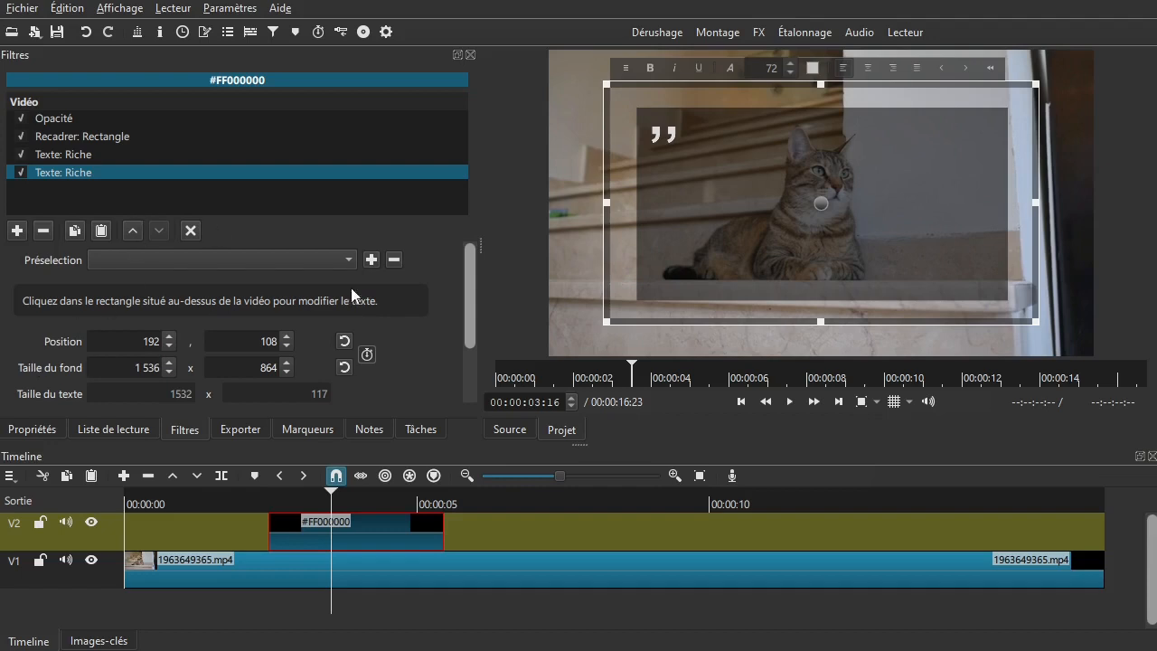
# Set the background colour of the new Texte: Riche filter to the custom yellow #e7c100.
pyautogui.moveTo(466, 291); pyautogui.dragTo(464, 343)
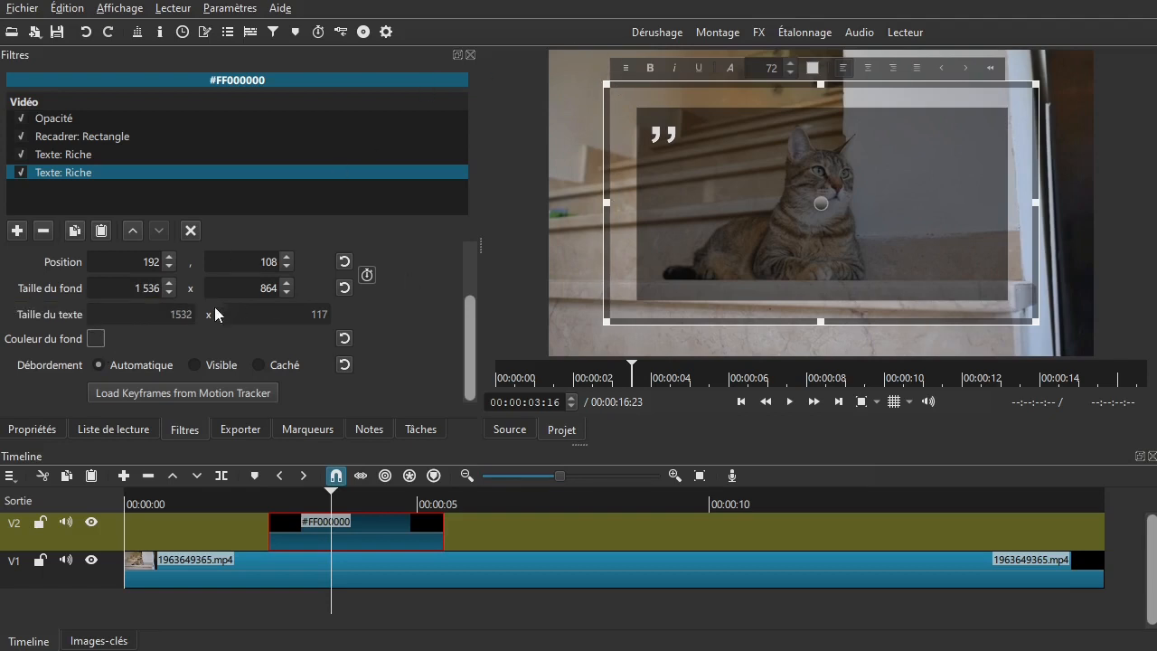
pyautogui.click(96, 340)
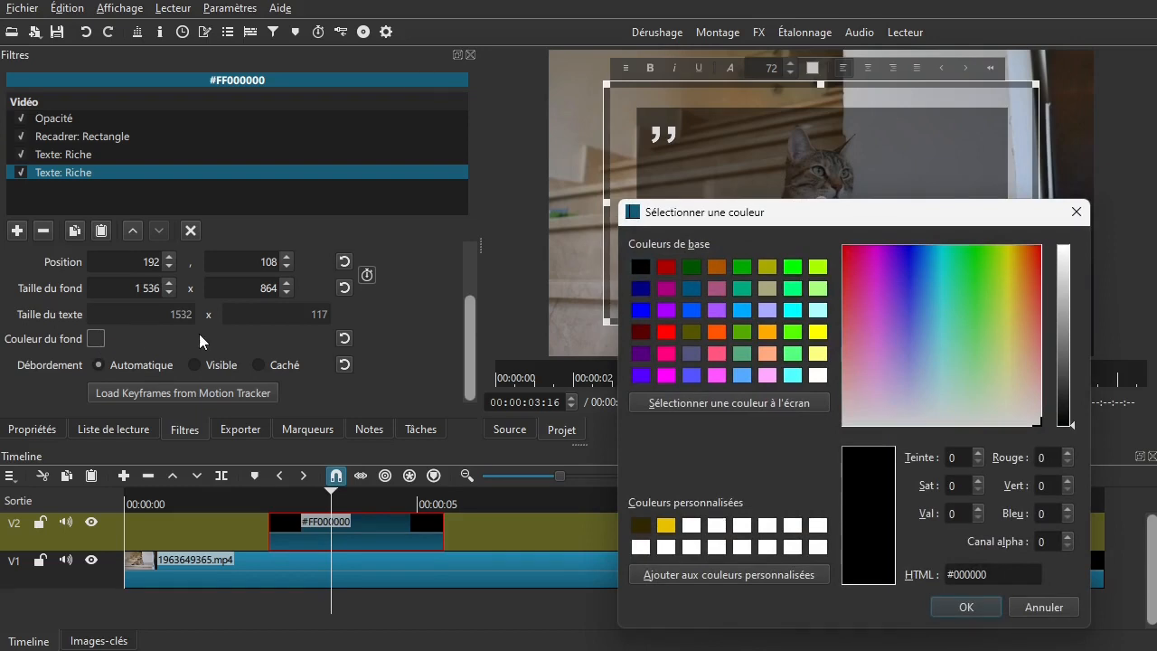
pyautogui.click(818, 333)
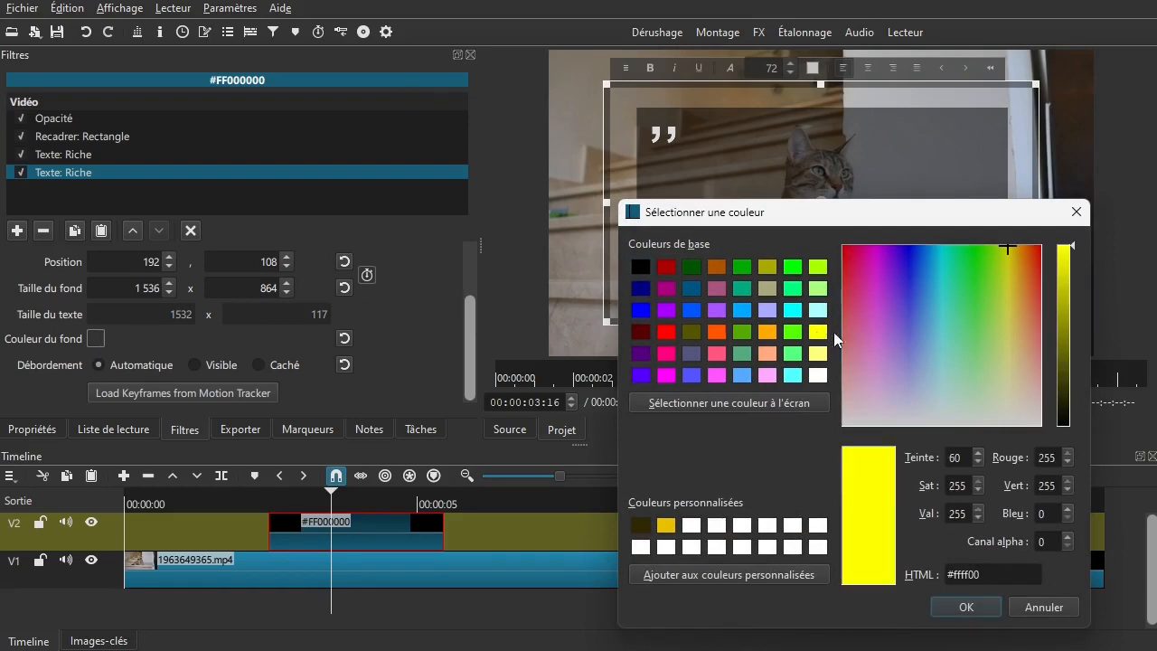
pyautogui.click(1011, 249)
pyautogui.moveTo(1070, 247); pyautogui.dragTo(1069, 251)
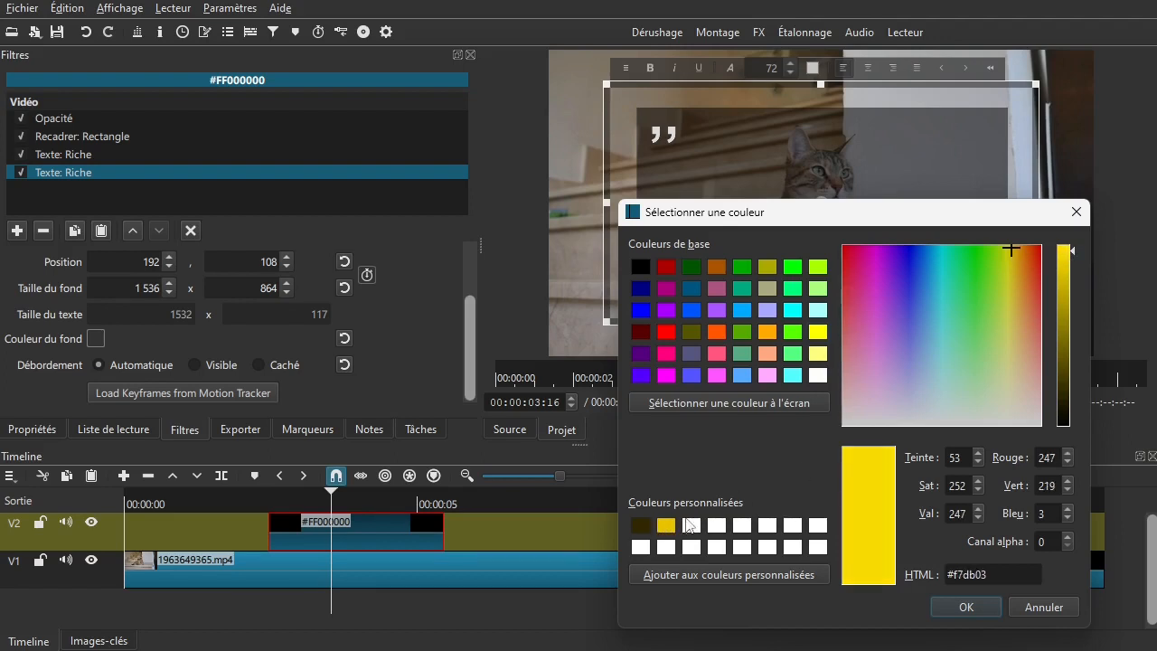
pyautogui.click(665, 527)
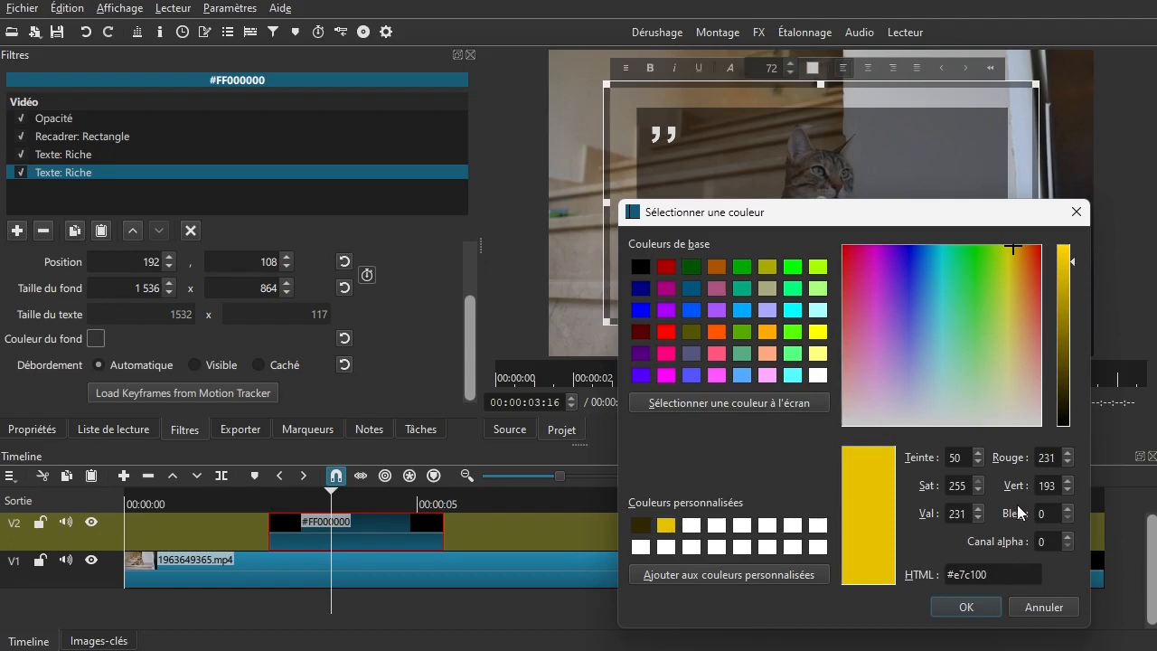
pyautogui.click(952, 613)
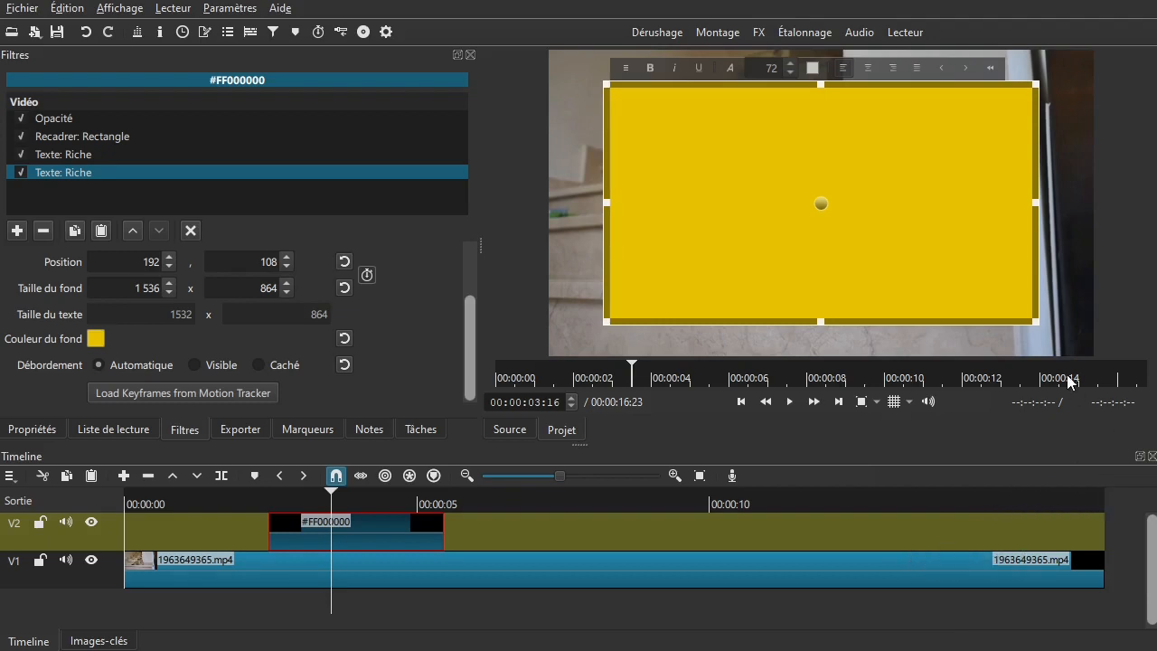
# Shrink the yellow box to a vertical bar of about 77 x 606 and place it beside the quotation marks at about 469, 245.
pyautogui.moveTo(820, 323); pyautogui.dragTo(818, 201)
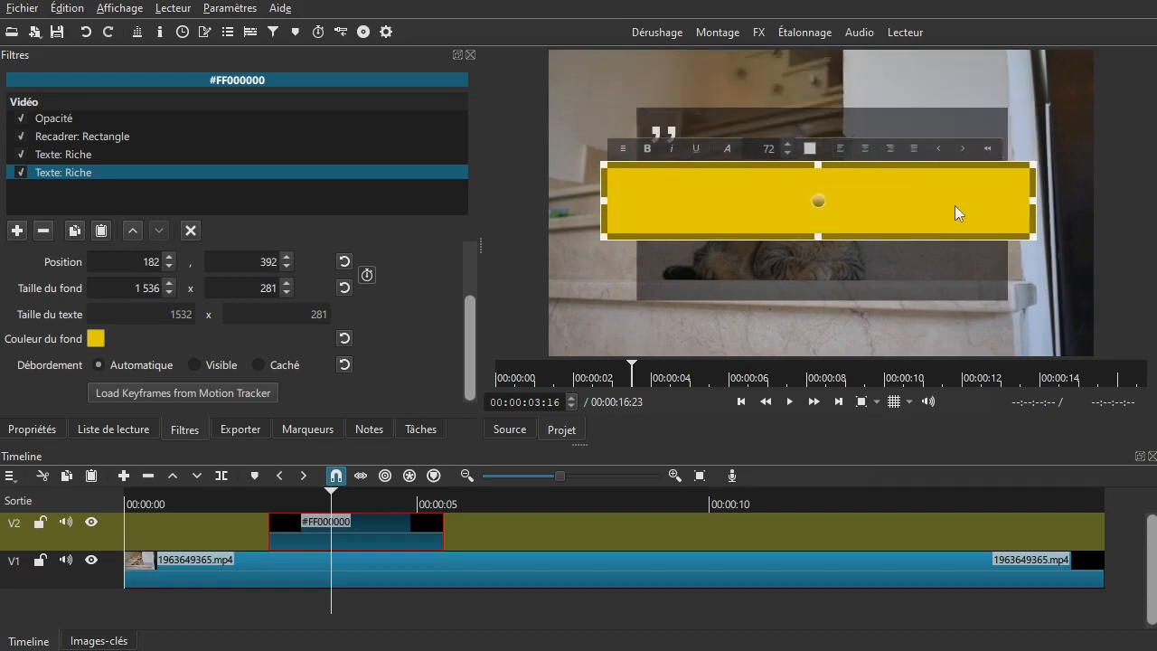
pyautogui.moveTo(1035, 203); pyautogui.dragTo(778, 205)
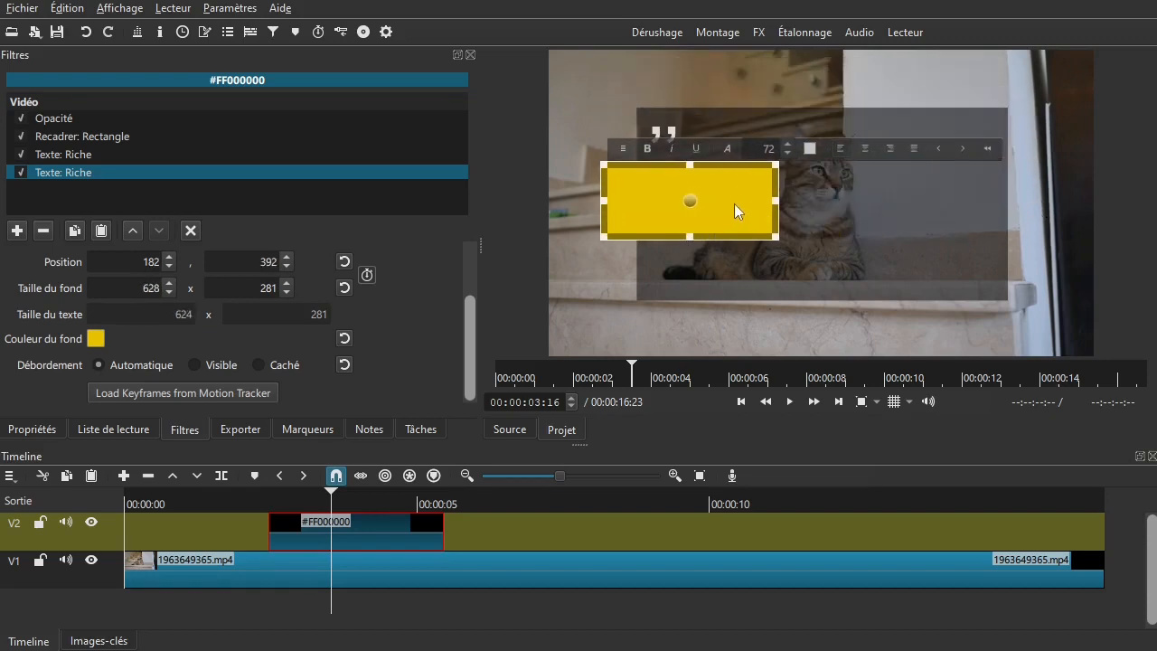
pyautogui.moveTo(687, 206); pyautogui.dragTo(755, 292)
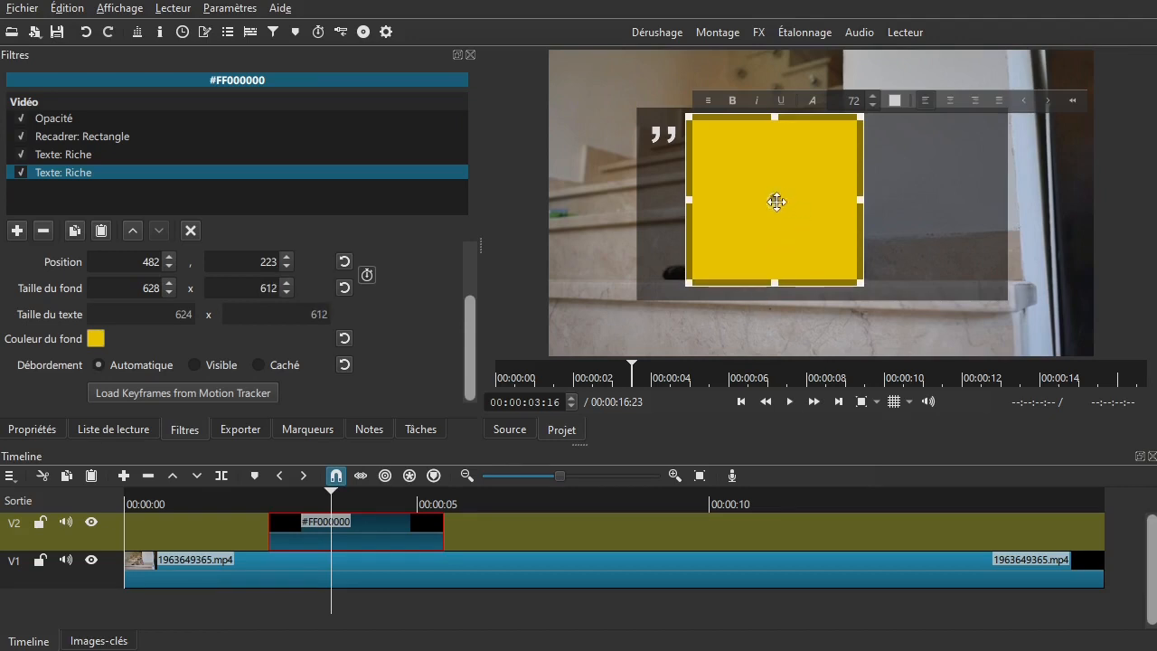
pyautogui.moveTo(776, 206); pyautogui.dragTo(772, 215)
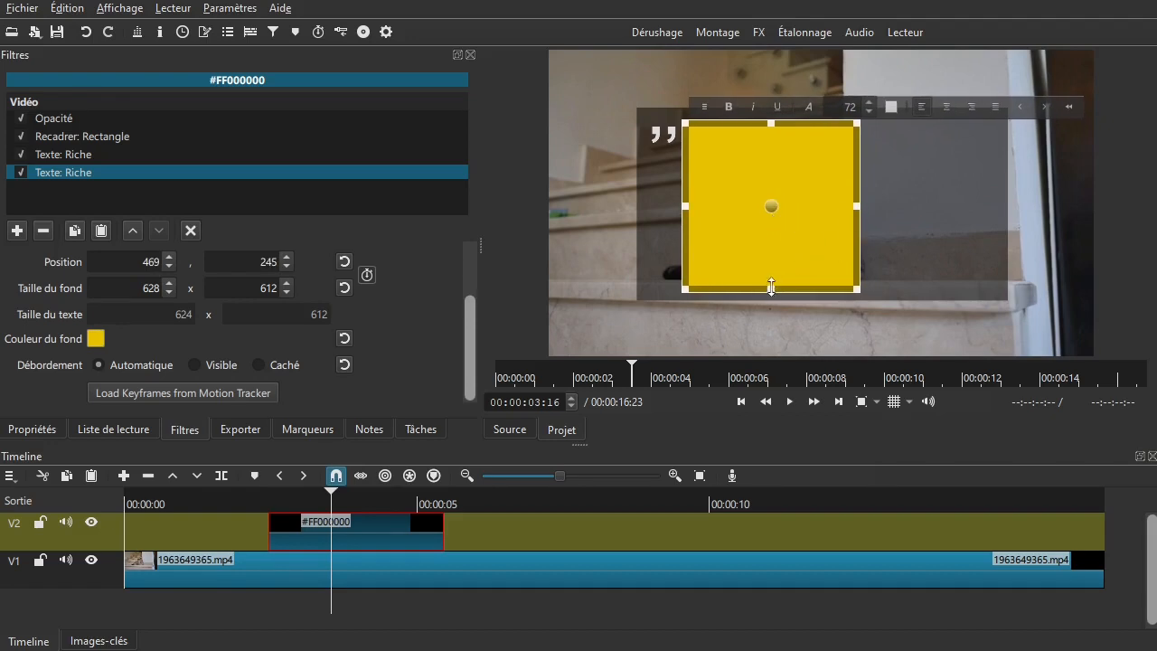
pyautogui.moveTo(773, 282); pyautogui.dragTo(773, 277)
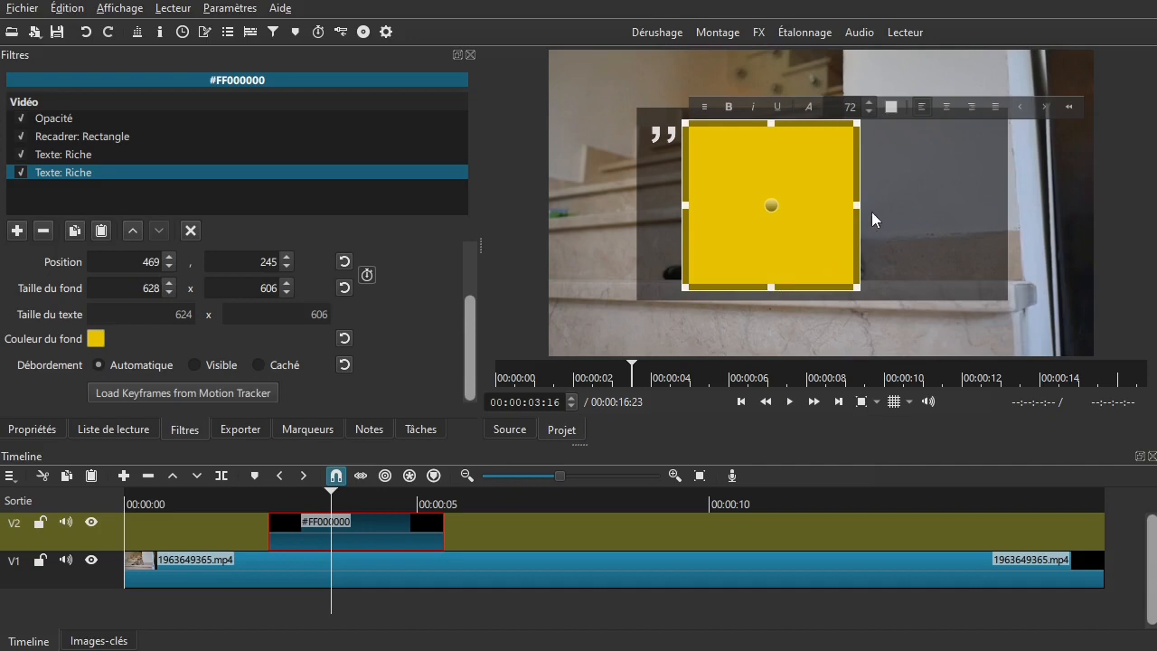
pyautogui.moveTo(857, 205); pyautogui.dragTo(691, 211)
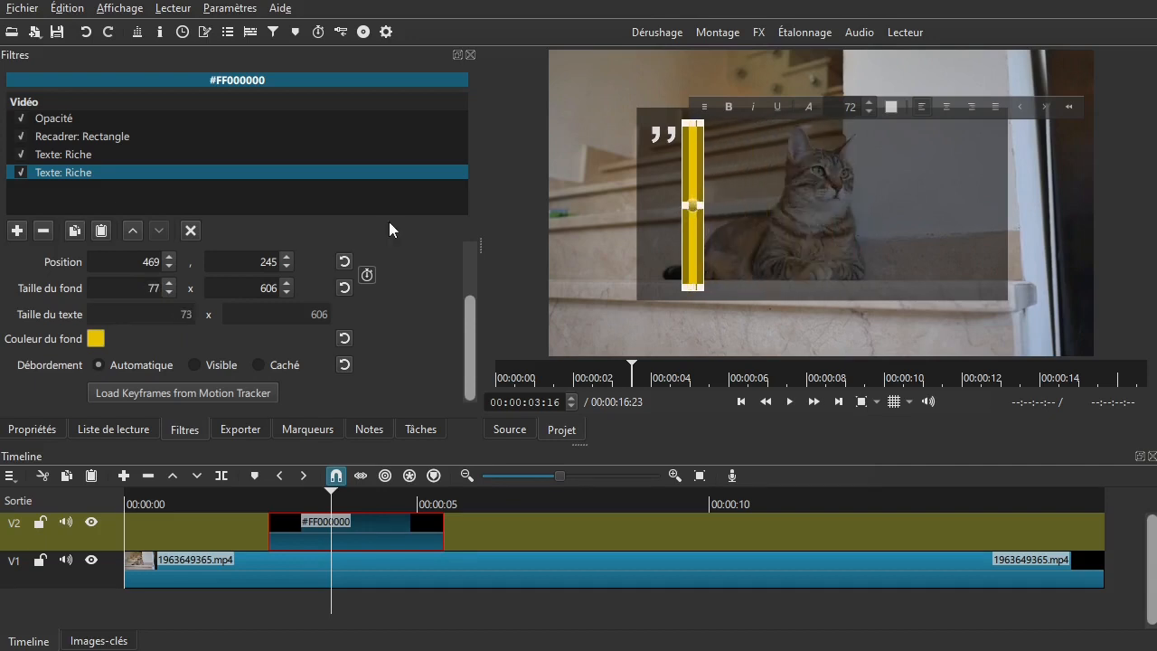
# Set the yellow bar's background width to 10 and deselect the filter.
pyautogui.doubleClick(143, 288)
pyautogui.write('10')
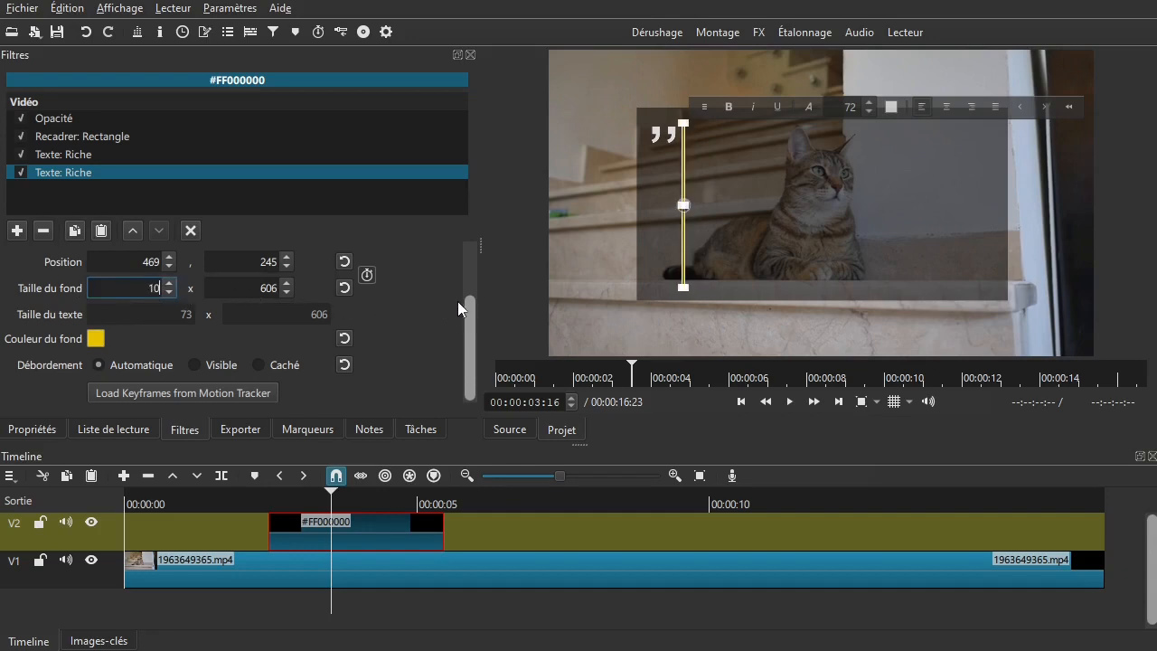
pyautogui.click(190, 230)
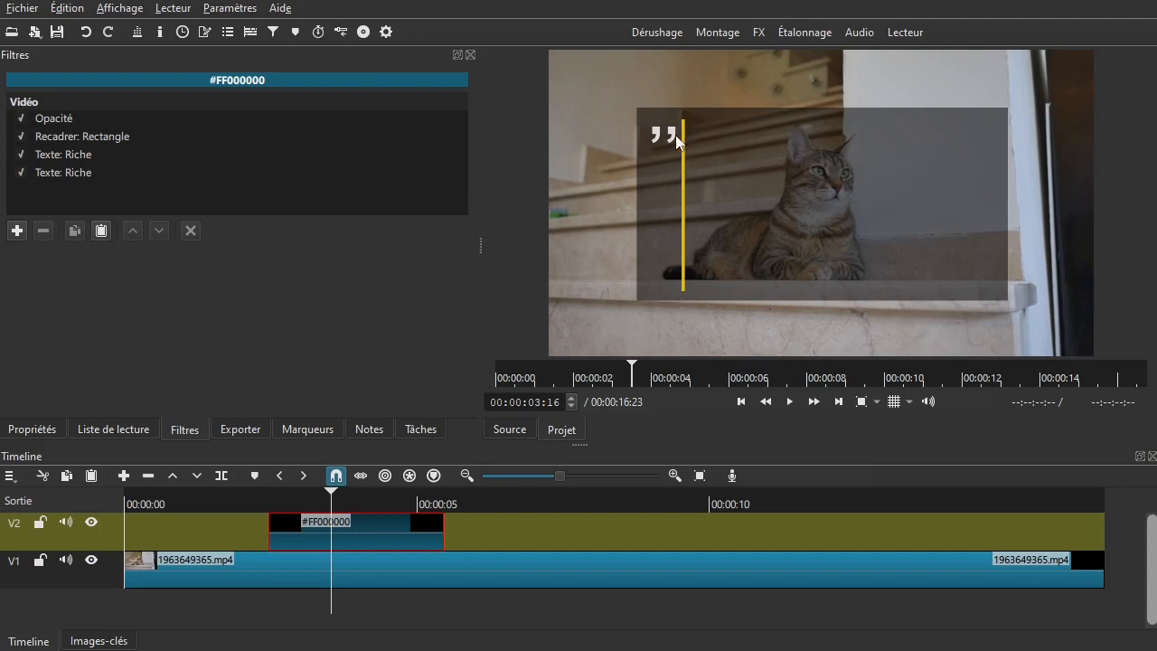
# Set the yellow bar's horizontal position to 500 and deselect its Texte: Riche filter.
pyautogui.click(57, 169)
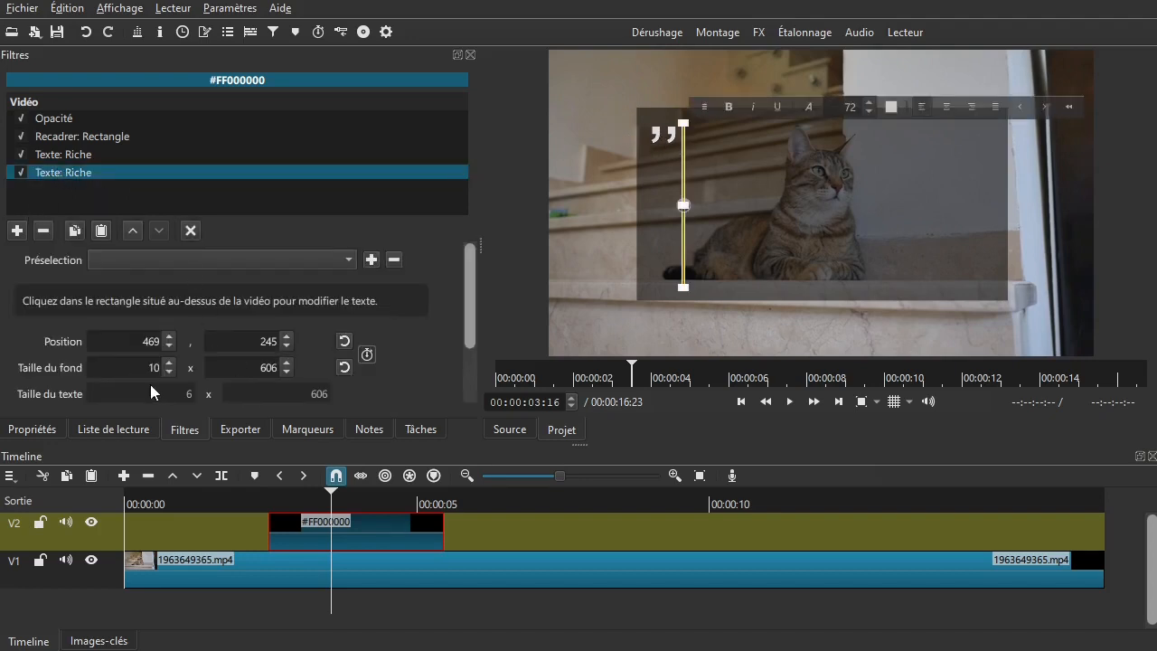
pyautogui.doubleClick(236, 371)
pyautogui.click(129, 339)
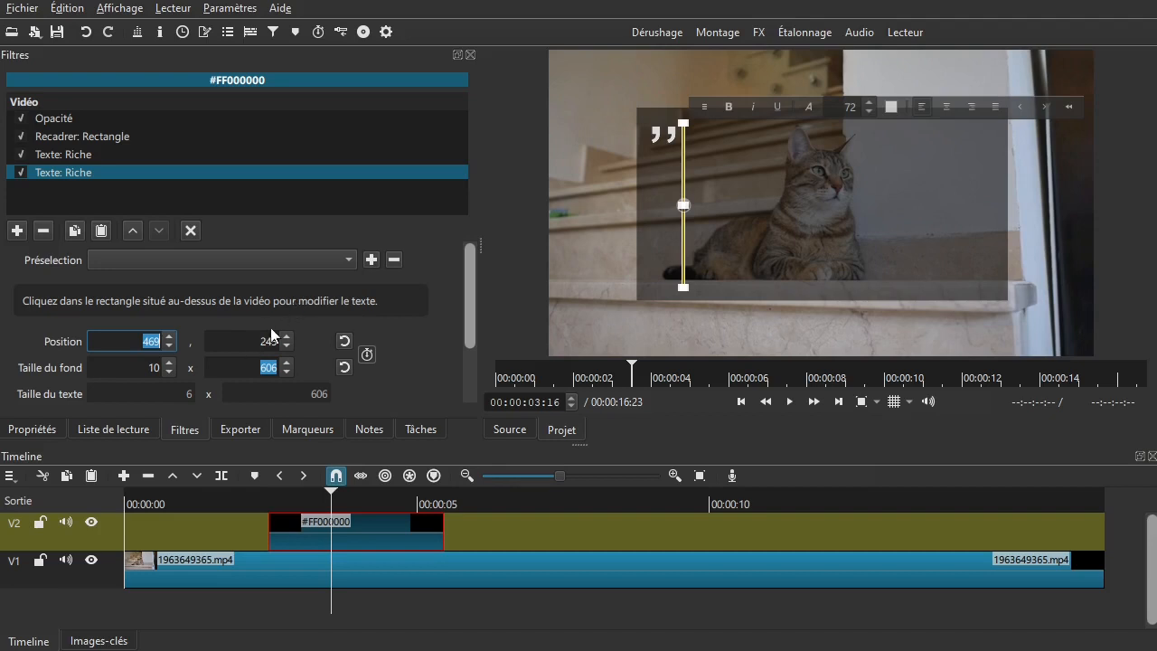
pyautogui.write('500')
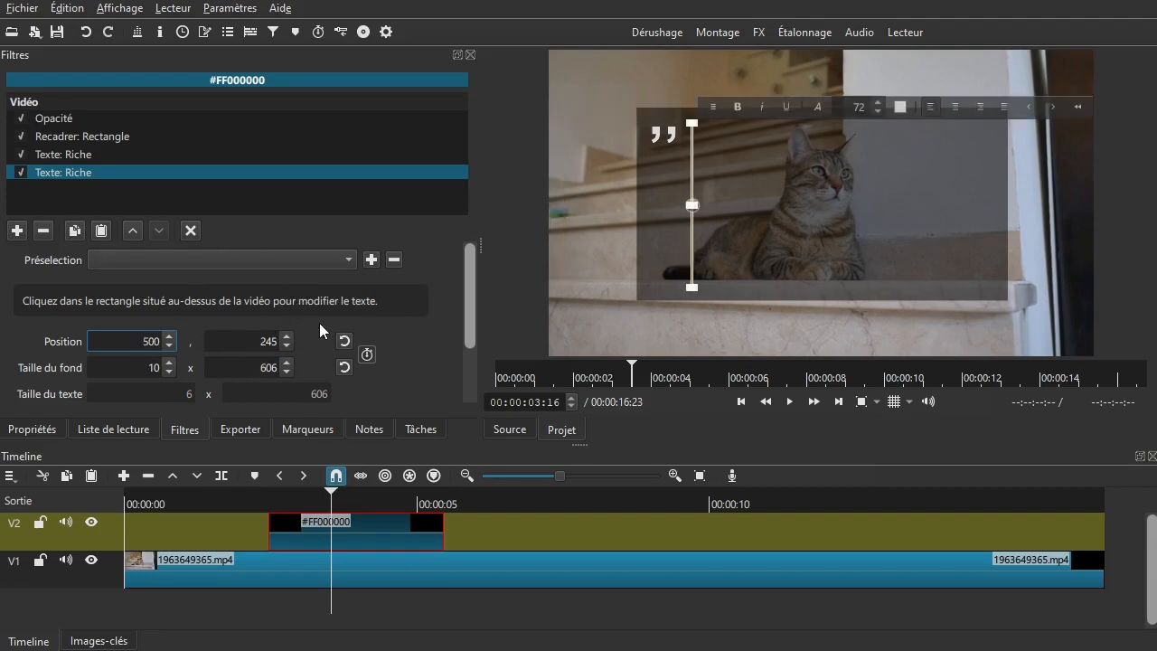
pyautogui.click(191, 232)
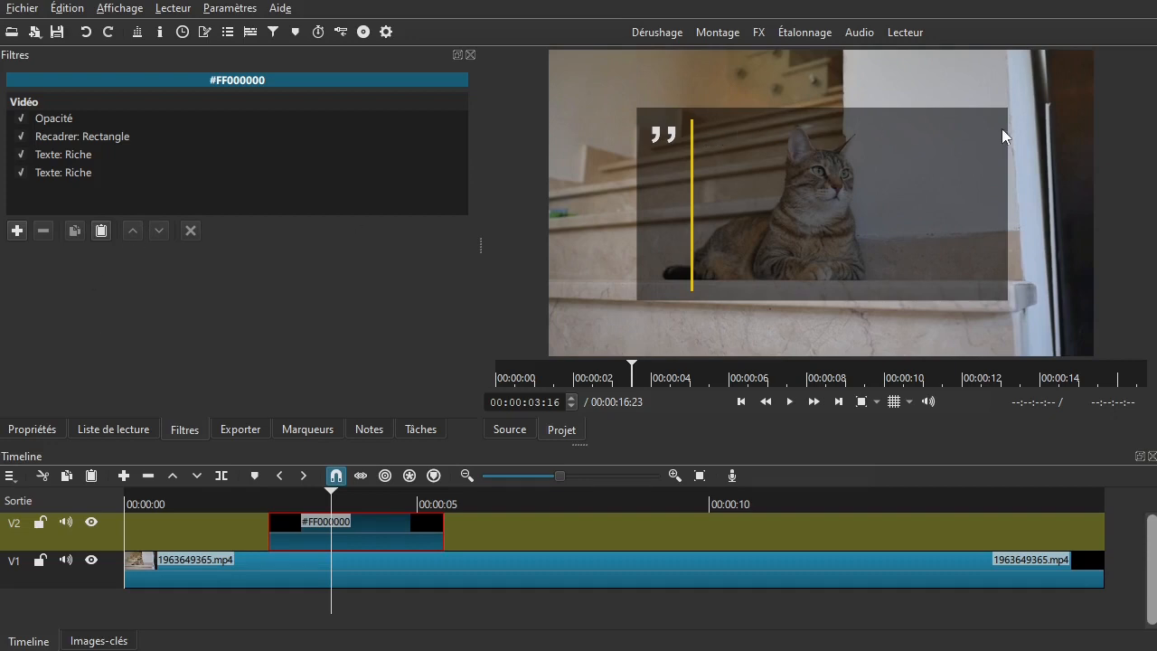
# Add another Texte: Riche filter to the black overlay clip for the quote text.
pyautogui.click(17, 237)
pyautogui.scroll(-2, 196, 262)
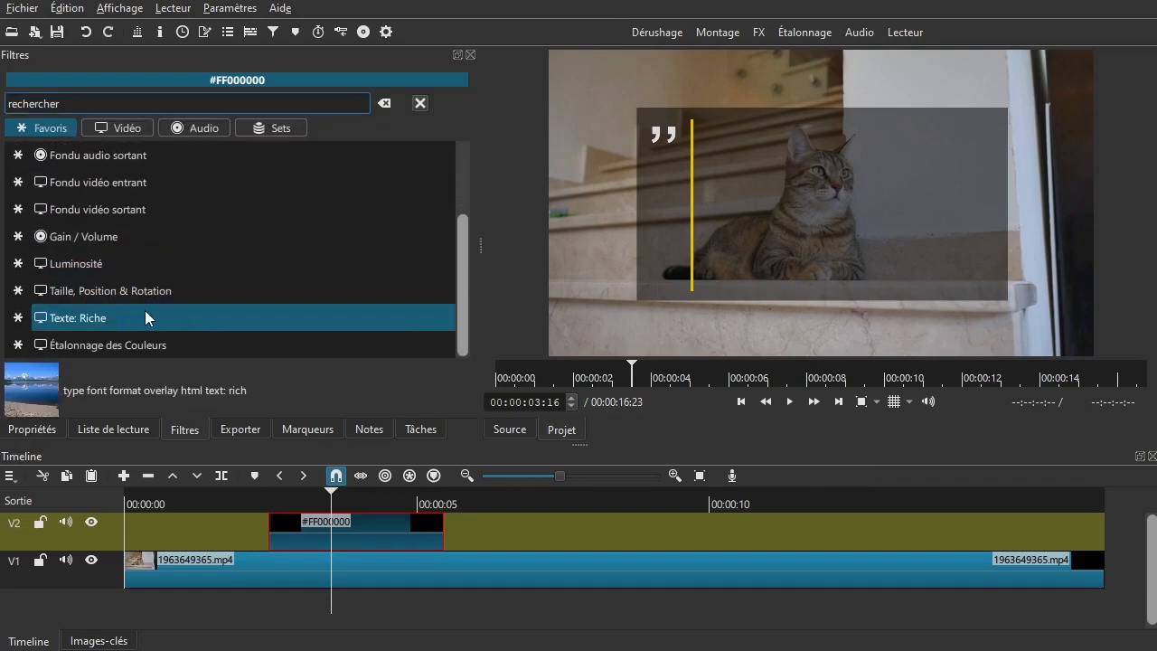
pyautogui.click(144, 310)
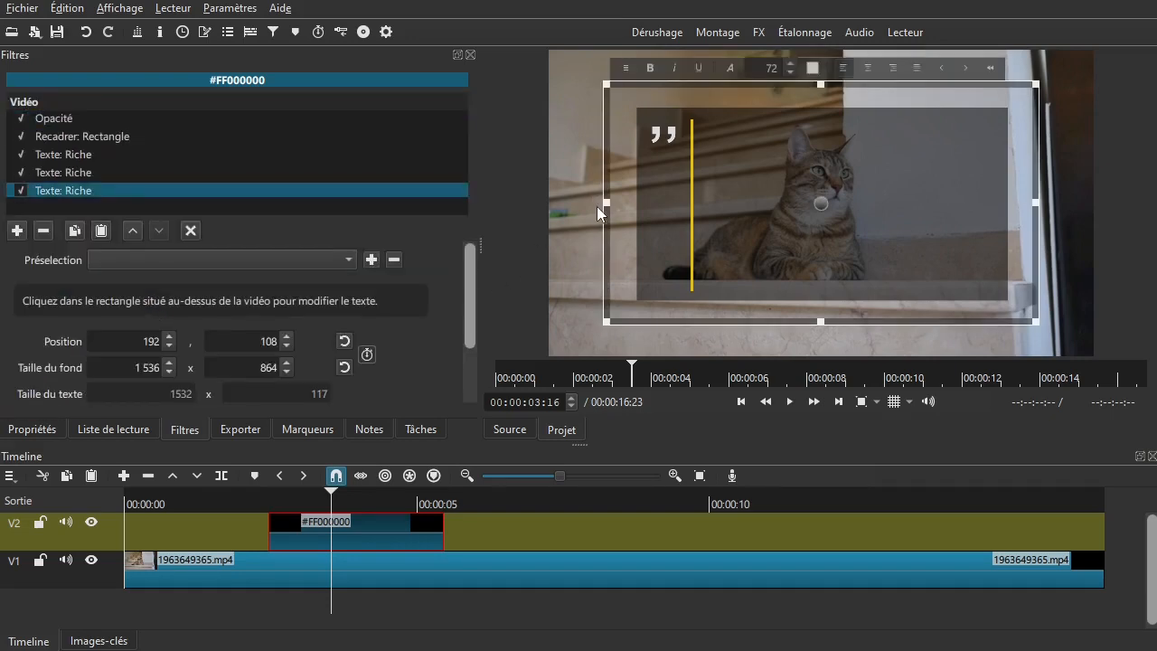
# Resize the new text box to about 1014 x 593 at position 549, 255, inside the dark rectangle beside the yellow bar.
pyautogui.moveTo(603, 202); pyautogui.dragTo(715, 200)
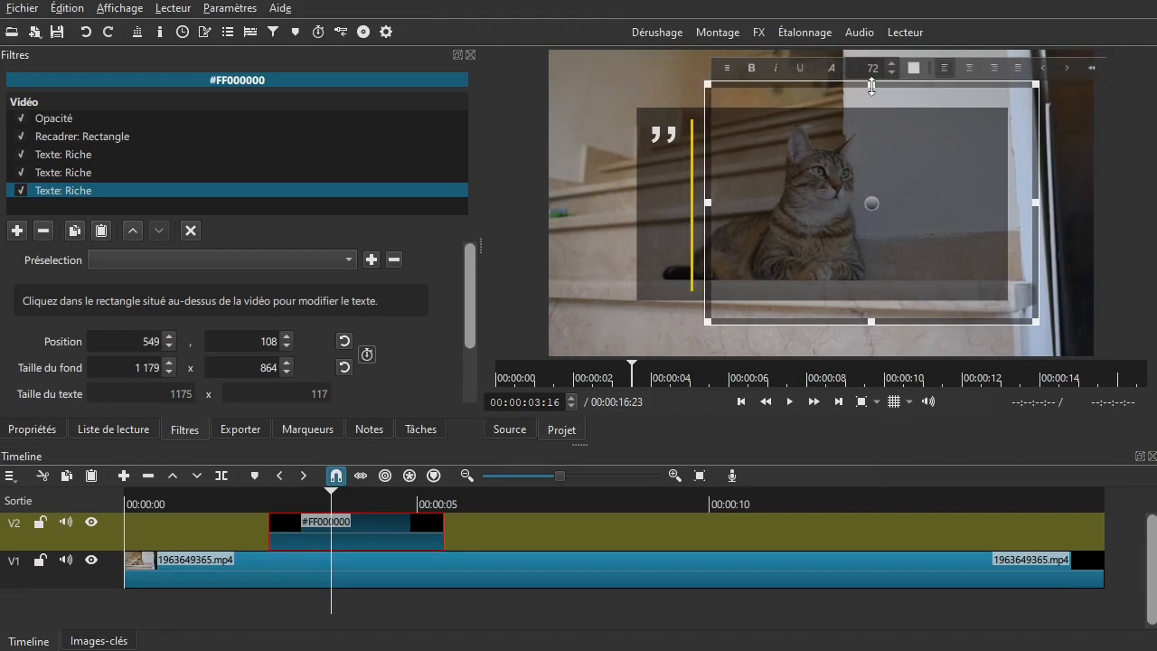
pyautogui.moveTo(866, 103); pyautogui.dragTo(859, 137)
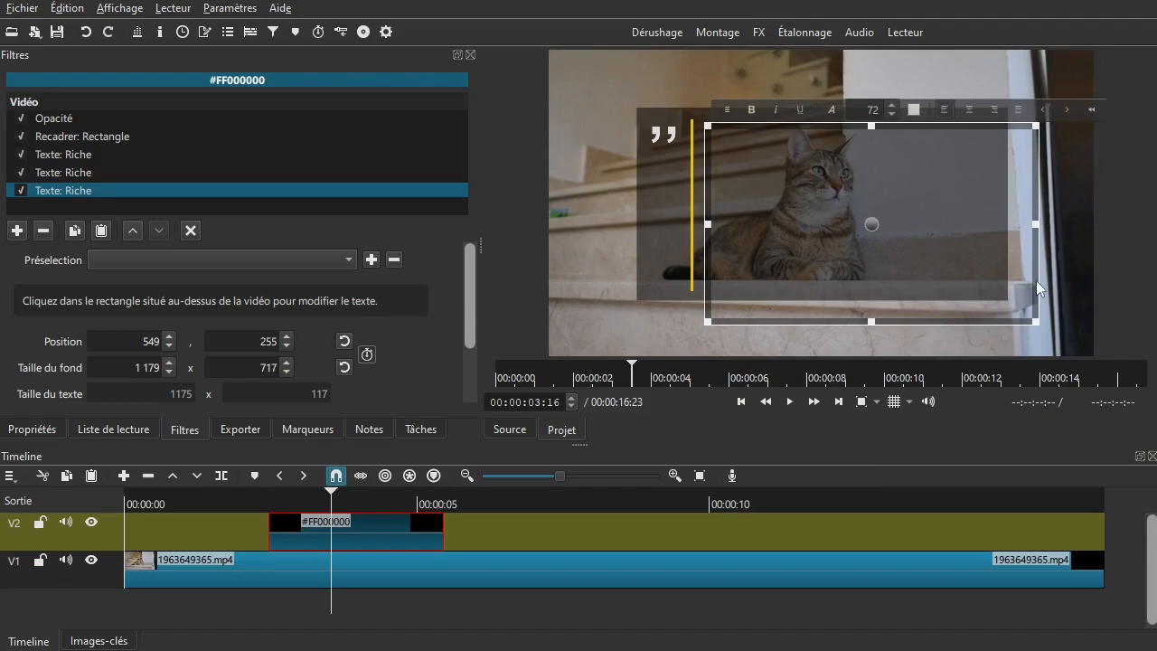
pyautogui.moveTo(870, 320); pyautogui.dragTo(876, 286)
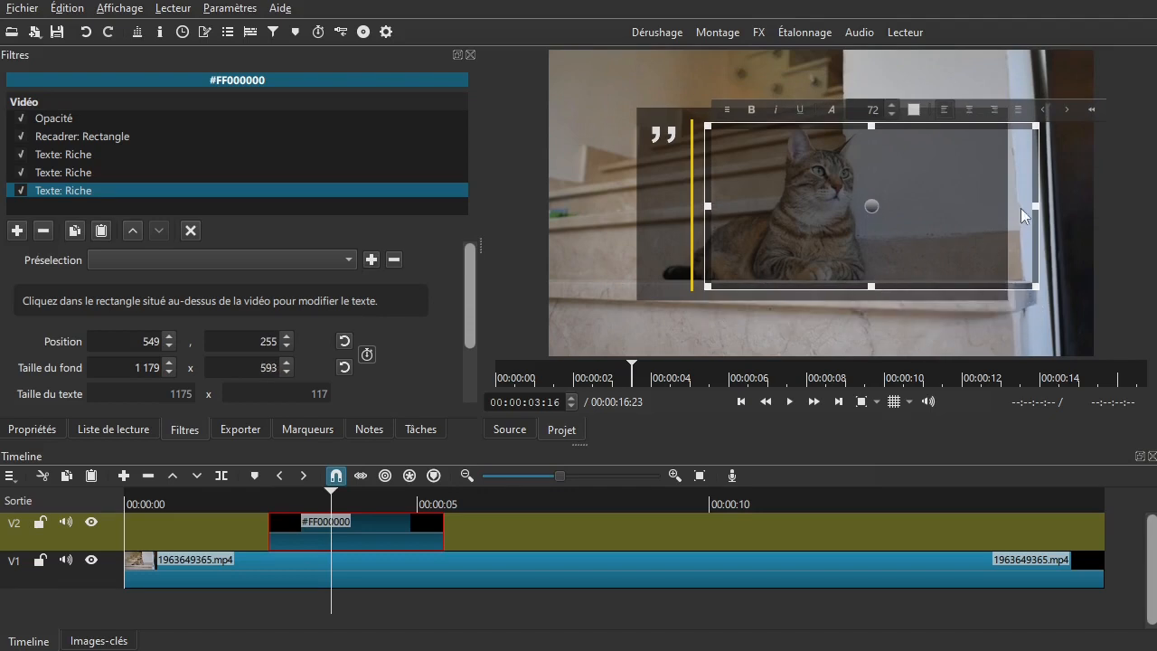
pyautogui.moveTo(1033, 204); pyautogui.dragTo(976, 215)
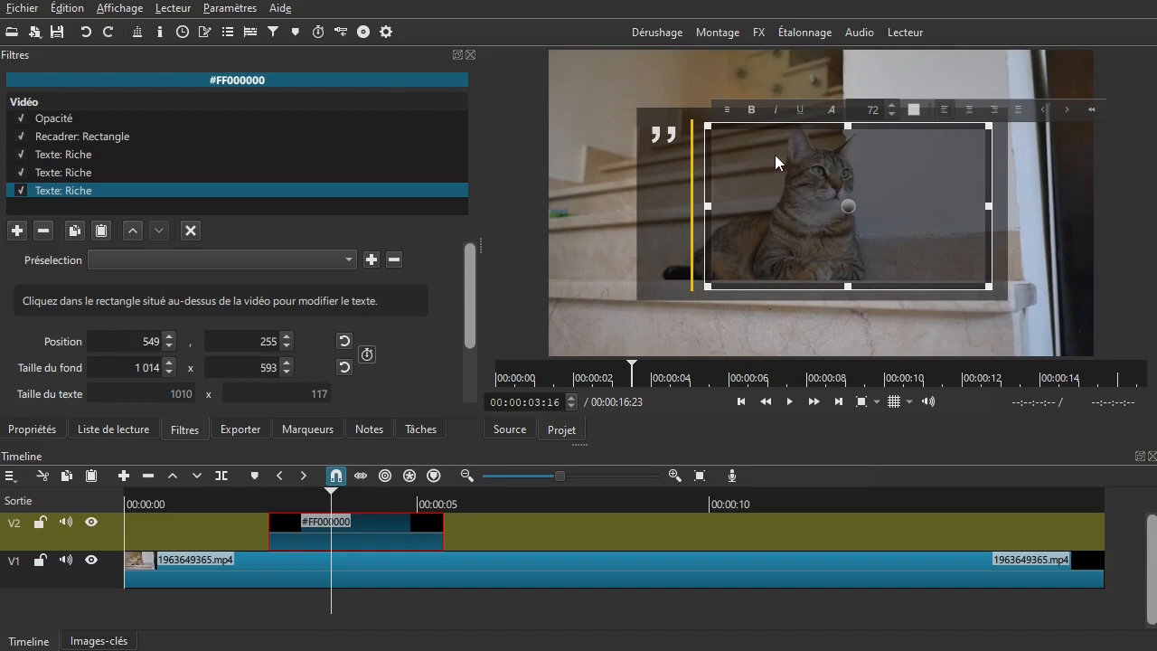
# Enter "Ici le texte de la citation" in the text box and select all of it.
pyautogui.write('Ici le texte de la citation')
pyautogui.hotkey('shift', 'Up')
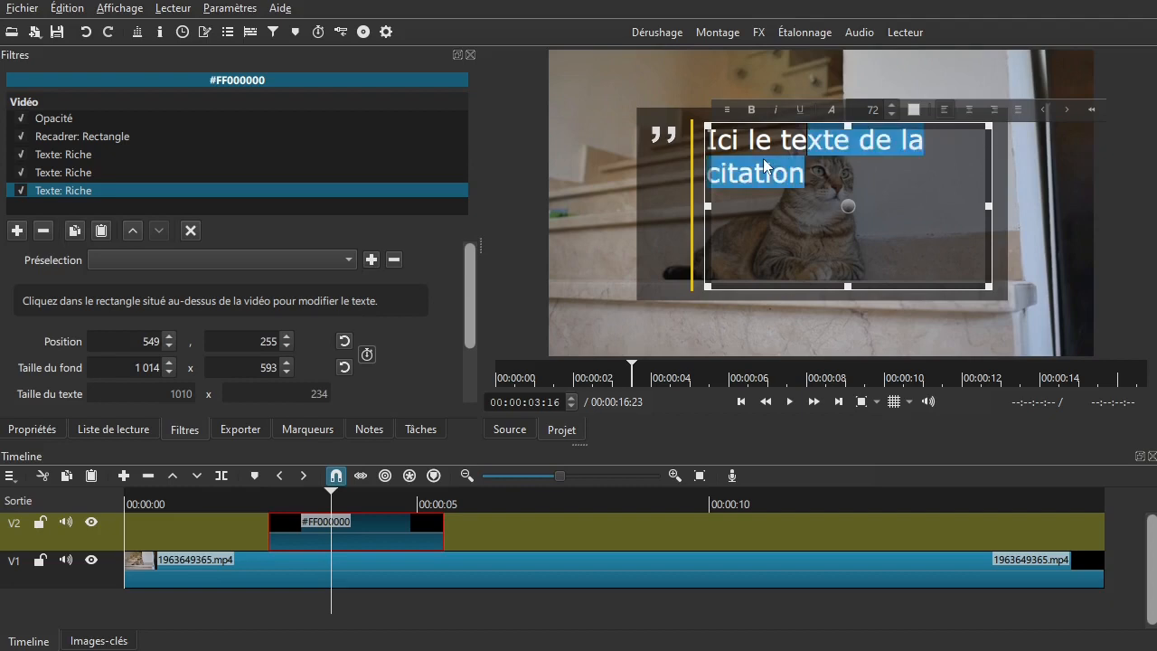
pyautogui.hotkey('shift', 'Home')
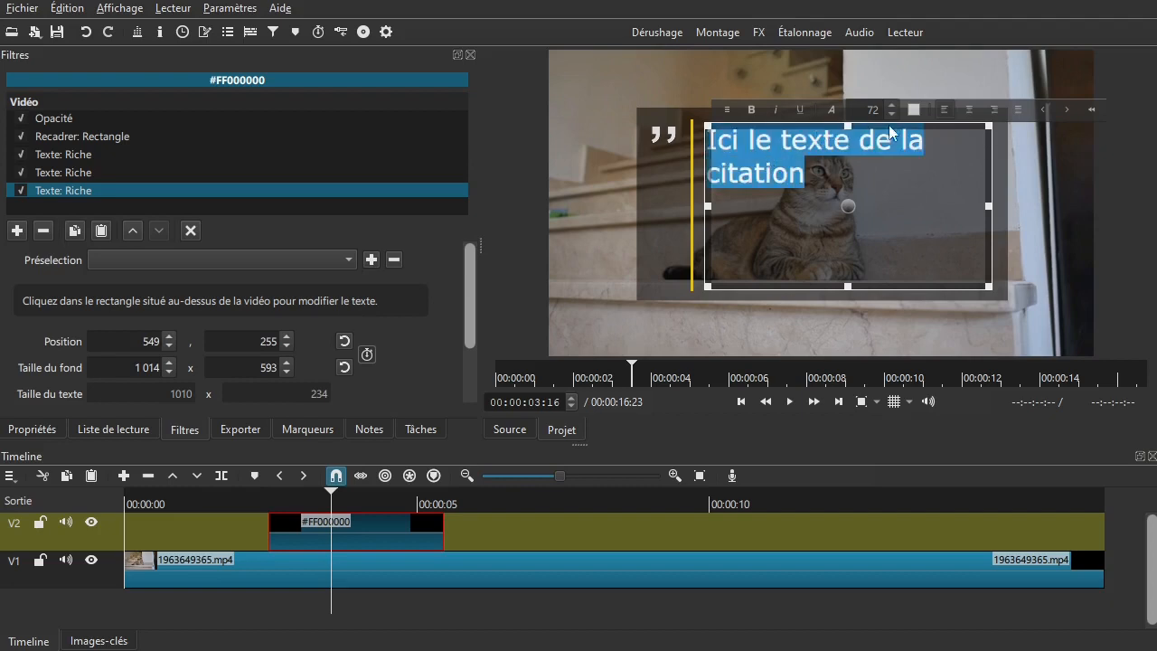
# Try justified alignment on the quote text, return it to left alignment, and keep the font at Verdana Normal 72.
pyautogui.click(1017, 110)
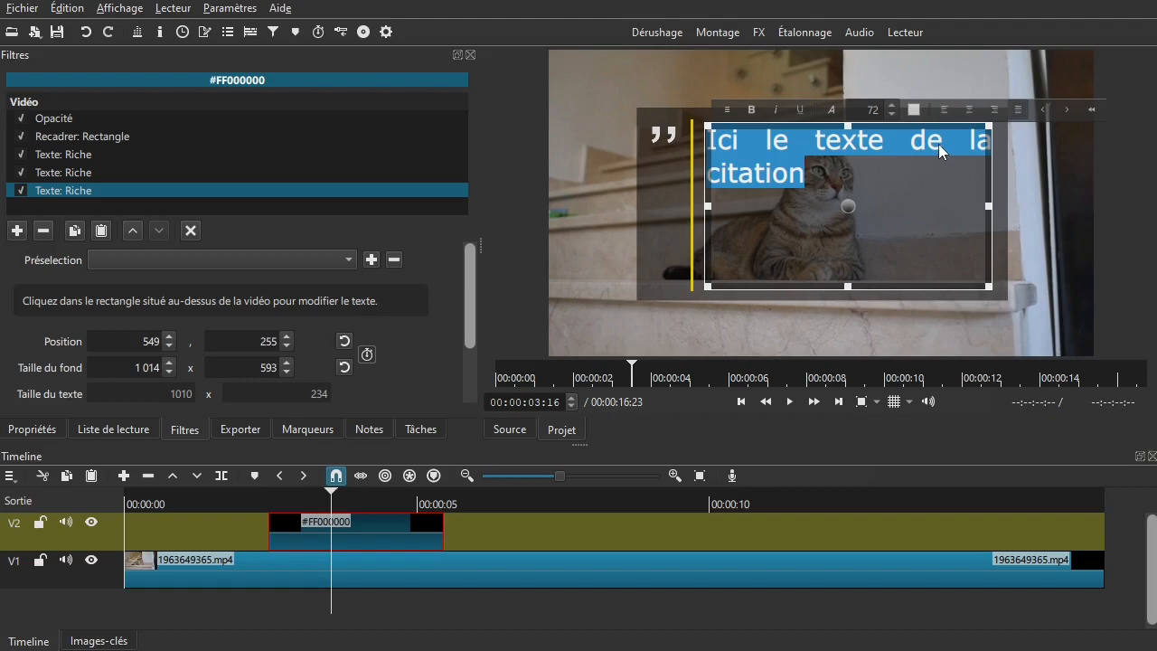
pyautogui.click(944, 109)
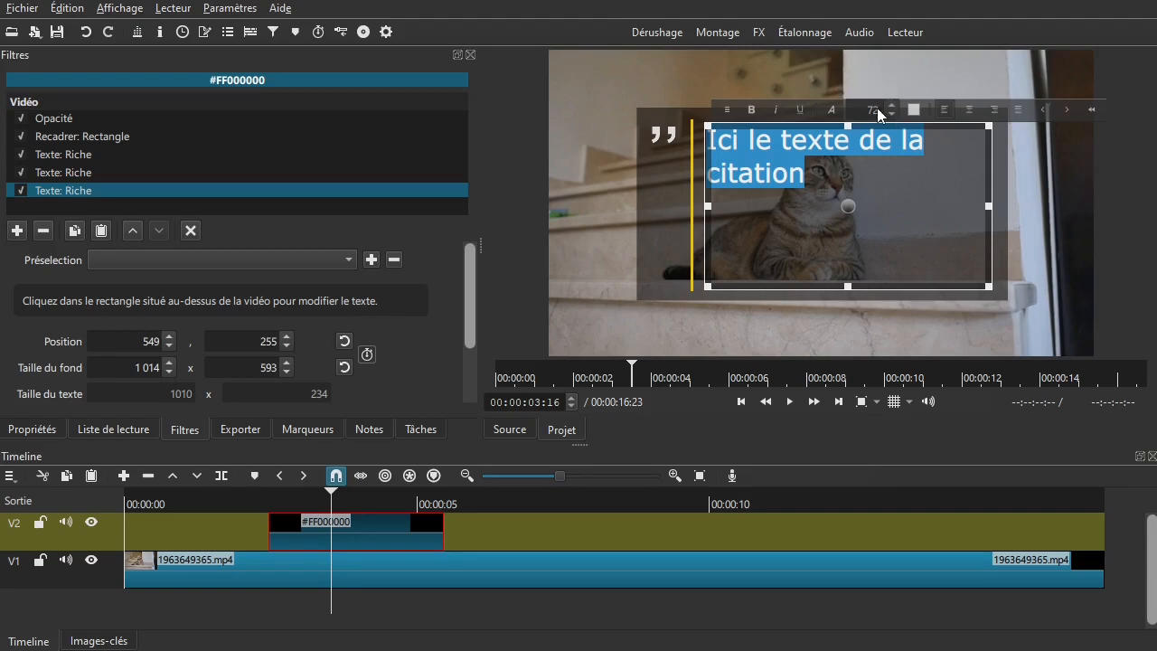
pyautogui.click(830, 111)
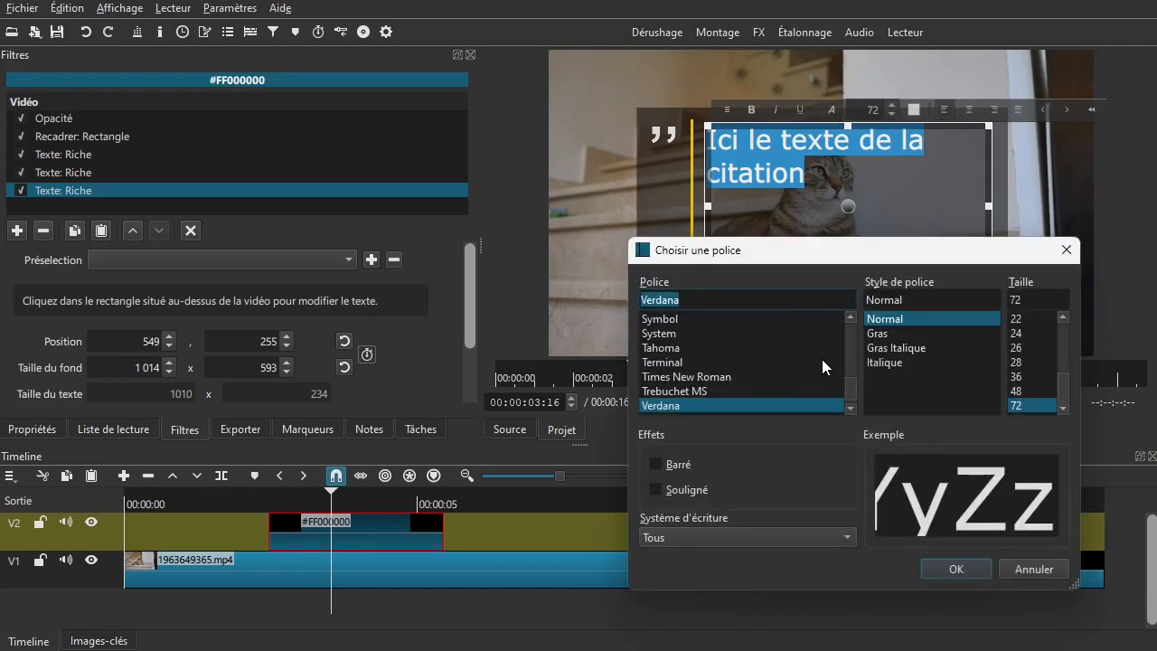
pyautogui.click(956, 570)
# Add a new line under the quote text reading "Source", replacing the trial wording "l'auteur".
pyautogui.click(840, 192)
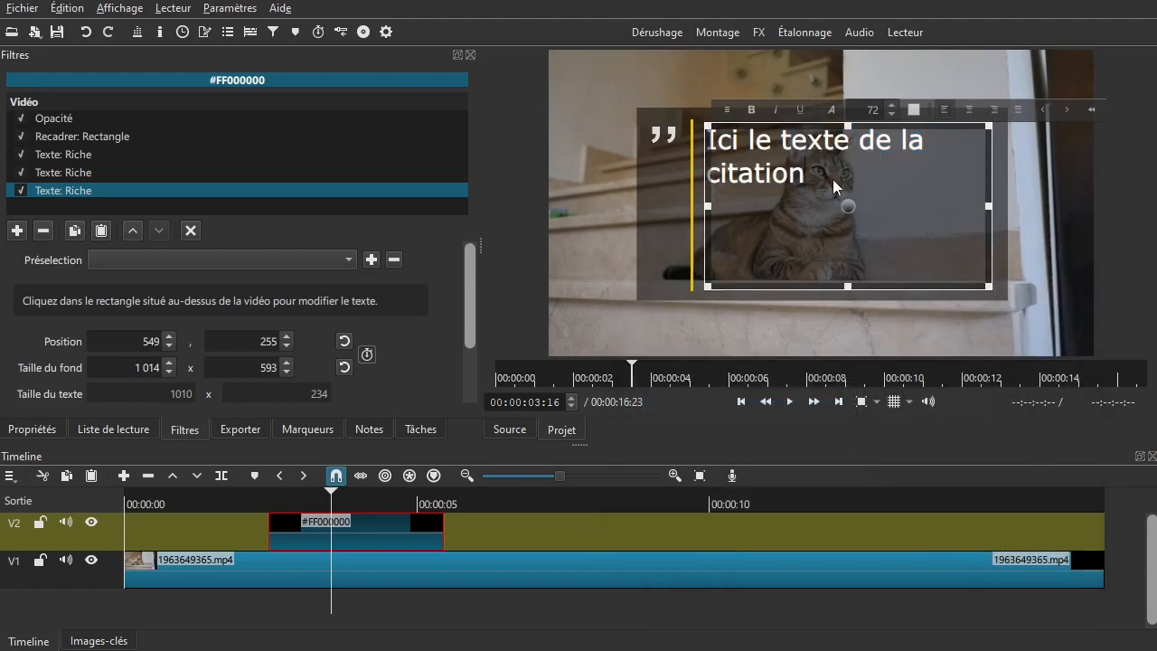
pyautogui.press('Return')
pyautogui.write("l'auteur")
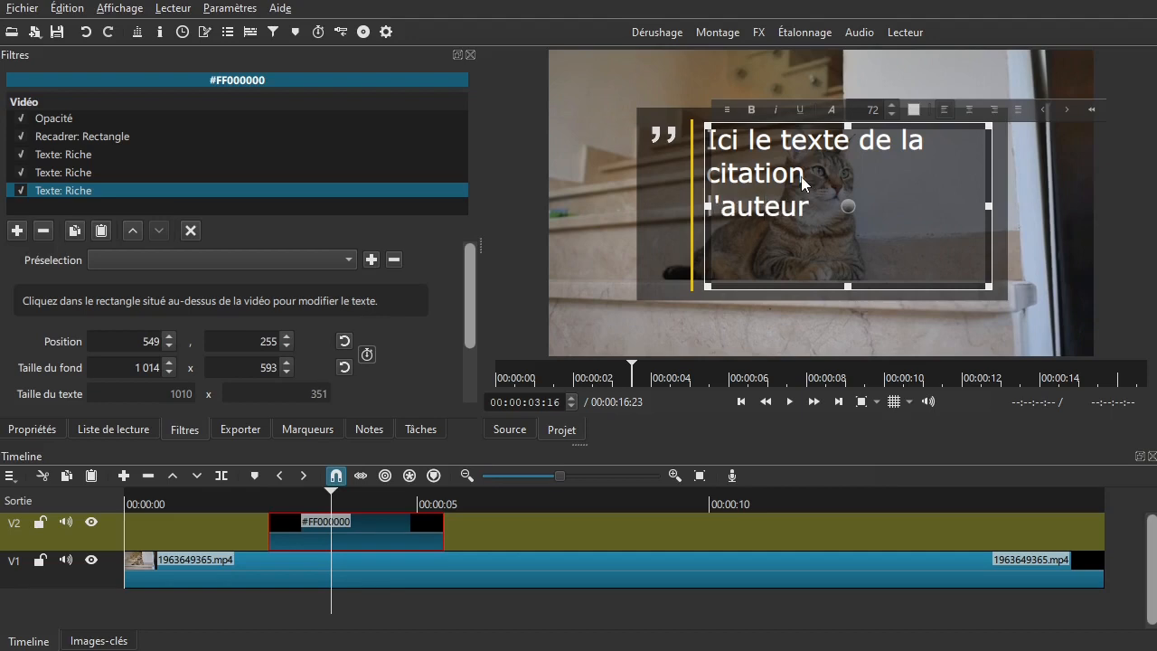
pyautogui.hotkey('shift', 'Home')
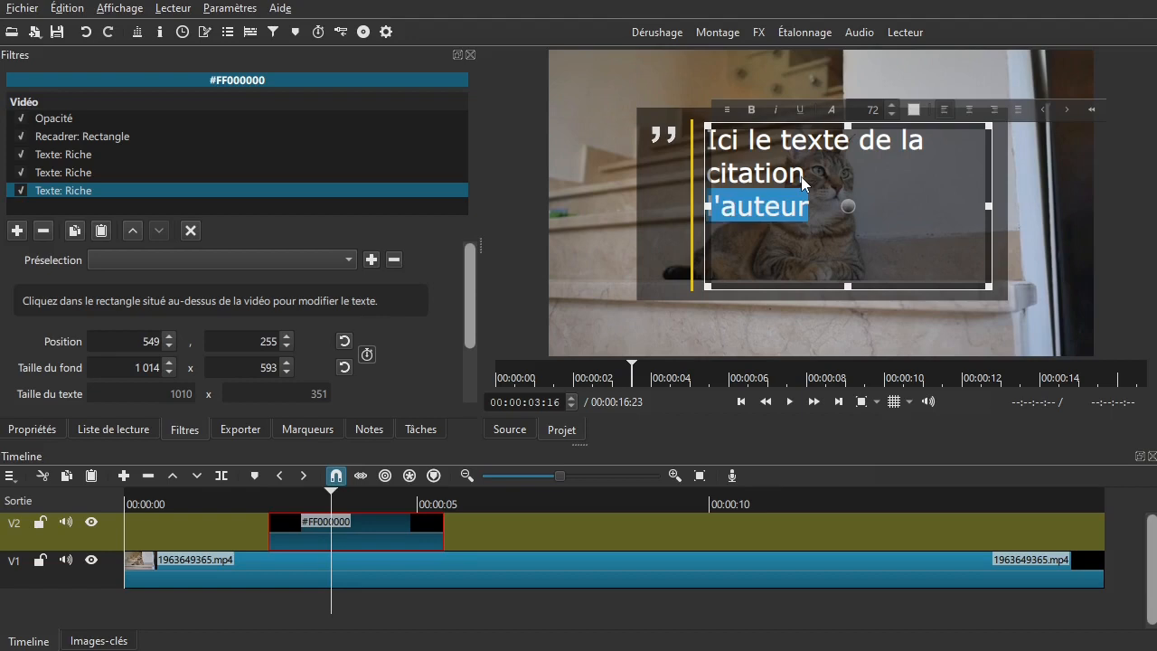
pyautogui.write('Source')
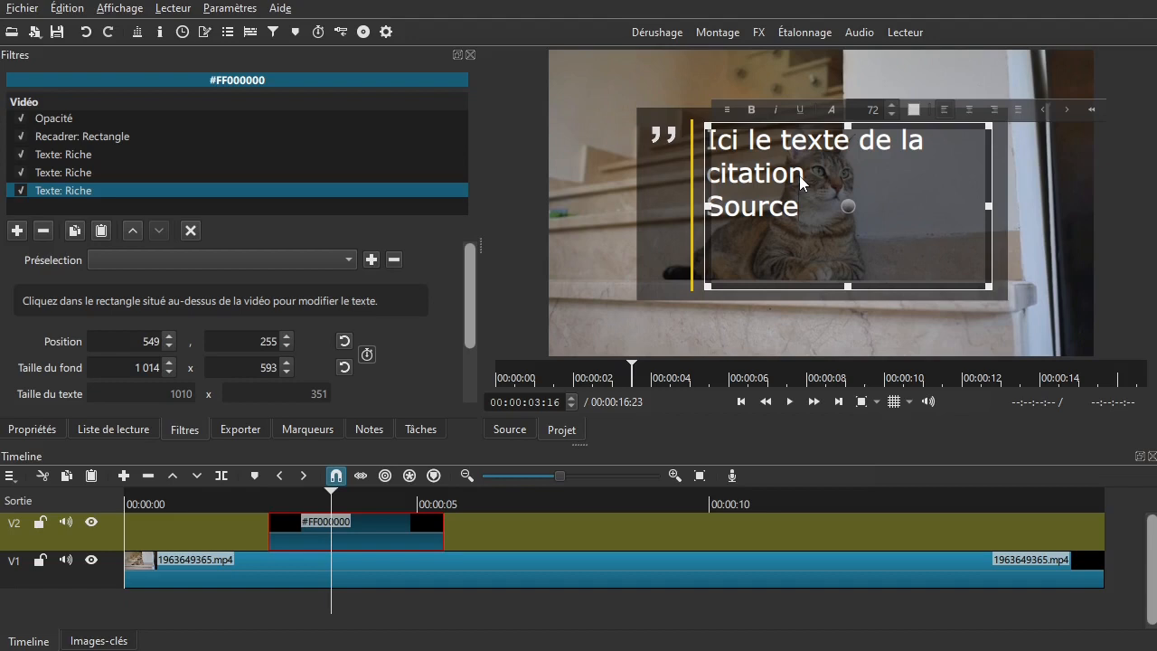
# Right-align the "Source" line, insert two blank lines between it and the quote, and deselect the text filter.
pyautogui.hotkey('shift', 'Home')
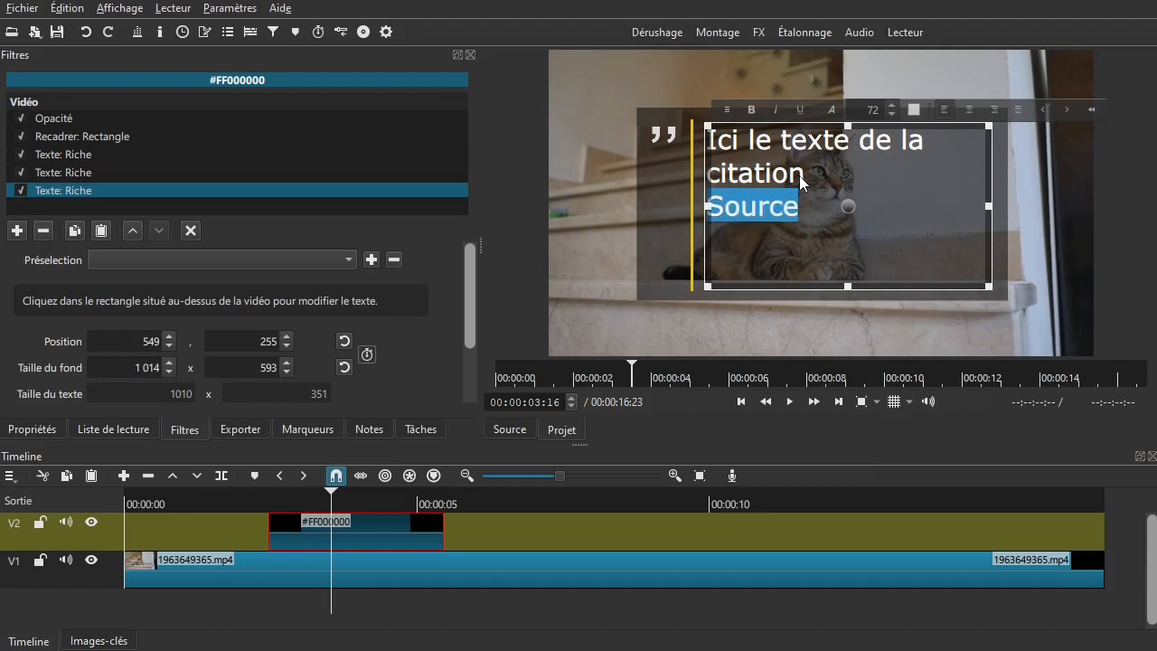
pyautogui.click(988, 111)
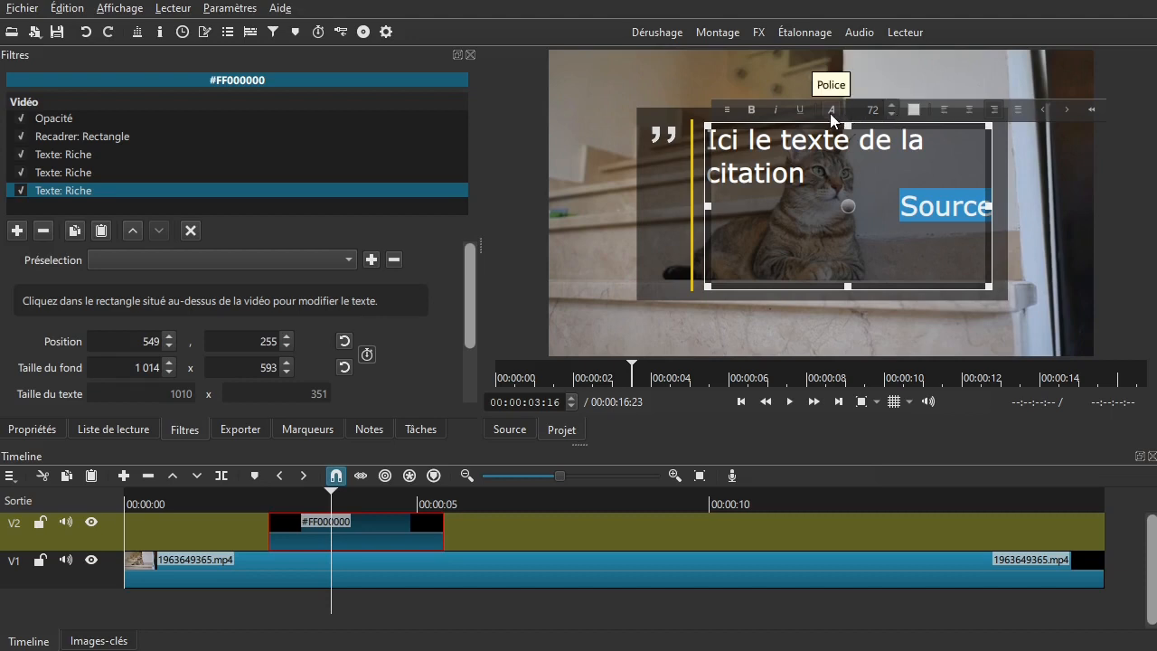
pyautogui.click(915, 162)
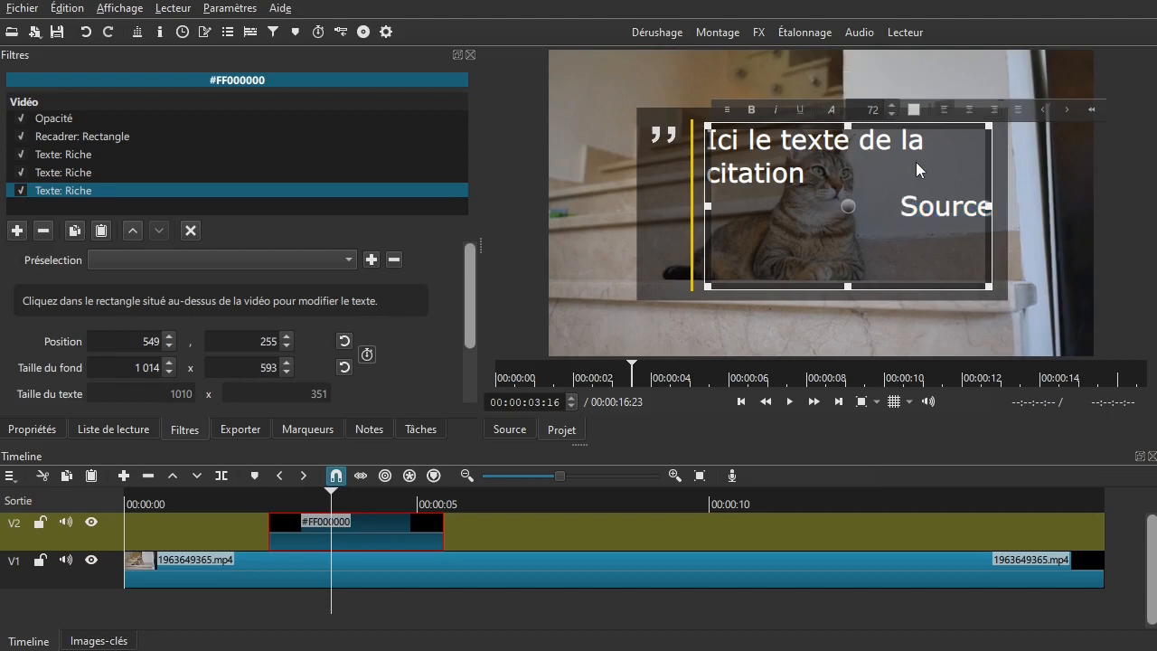
pyautogui.press('Return')
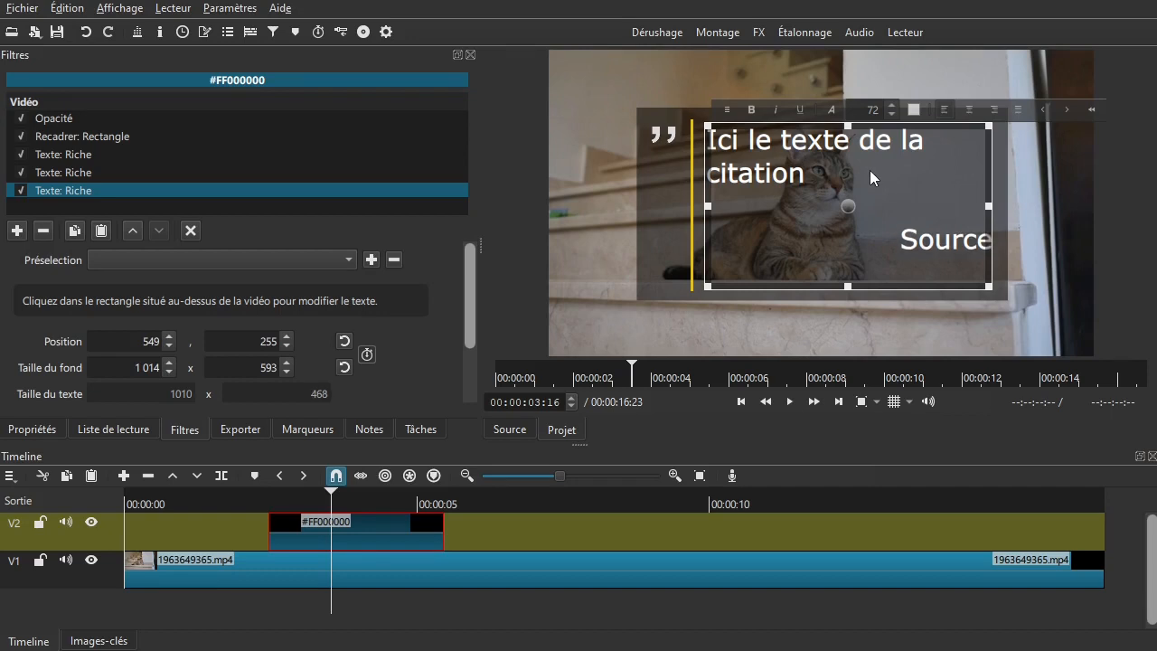
pyautogui.press('Return')
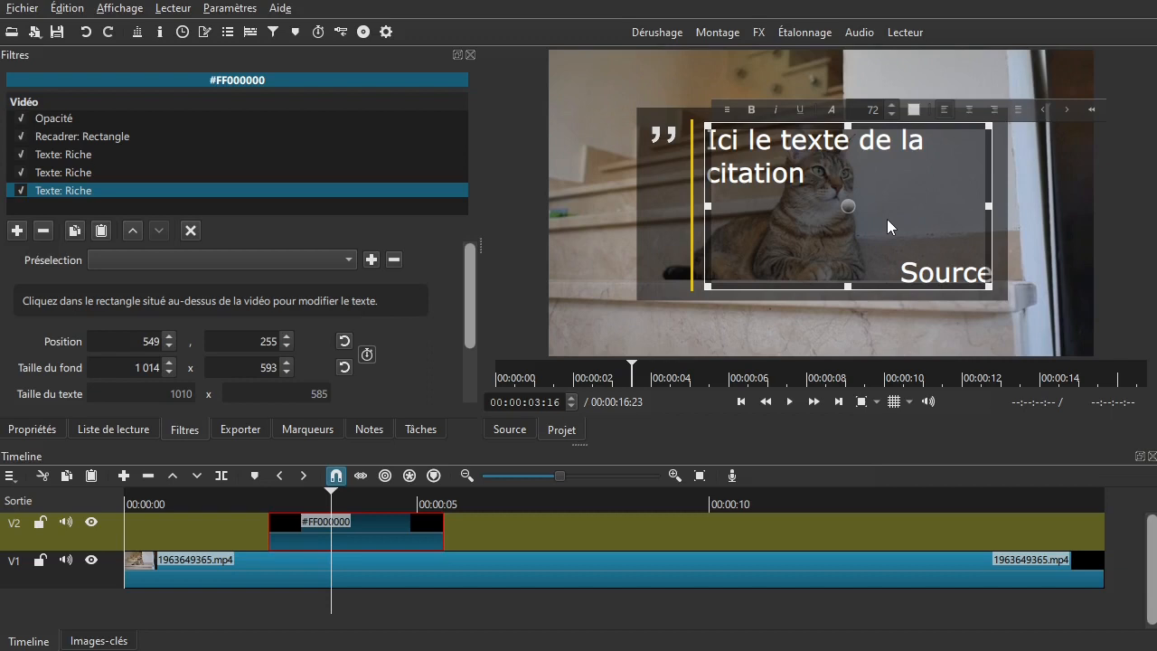
pyautogui.click(191, 231)
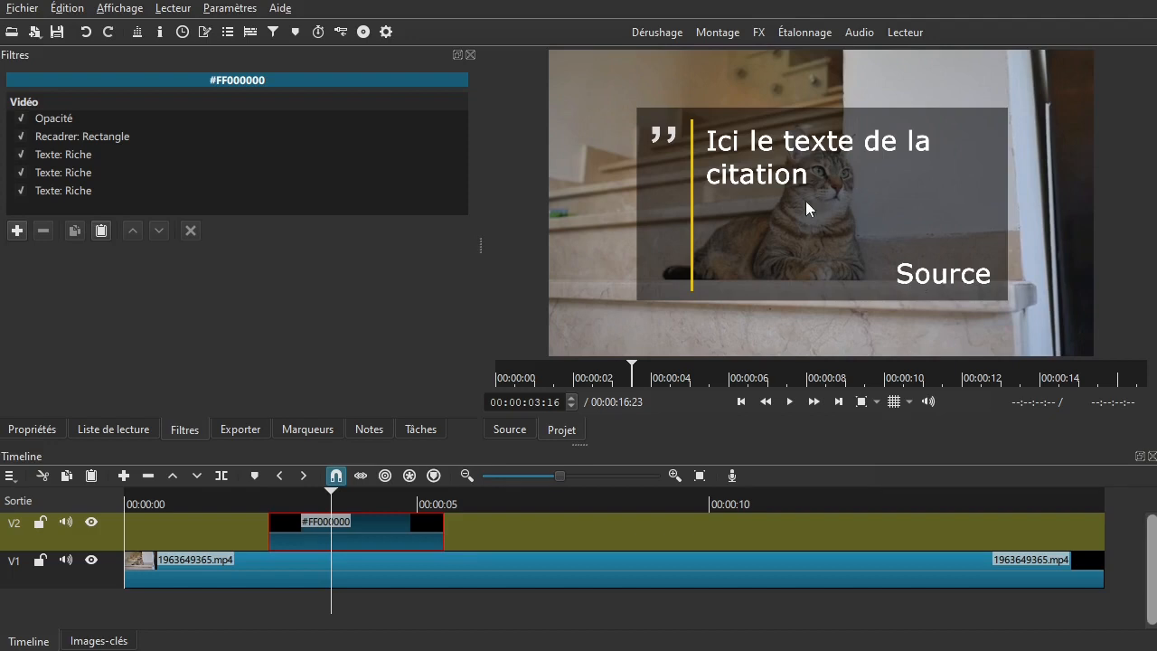
# Move the Recadrer: Rectangle filter below the three Texte: Riche filters and place the playhead at about 00:00:02:26.
pyautogui.click(90, 138)
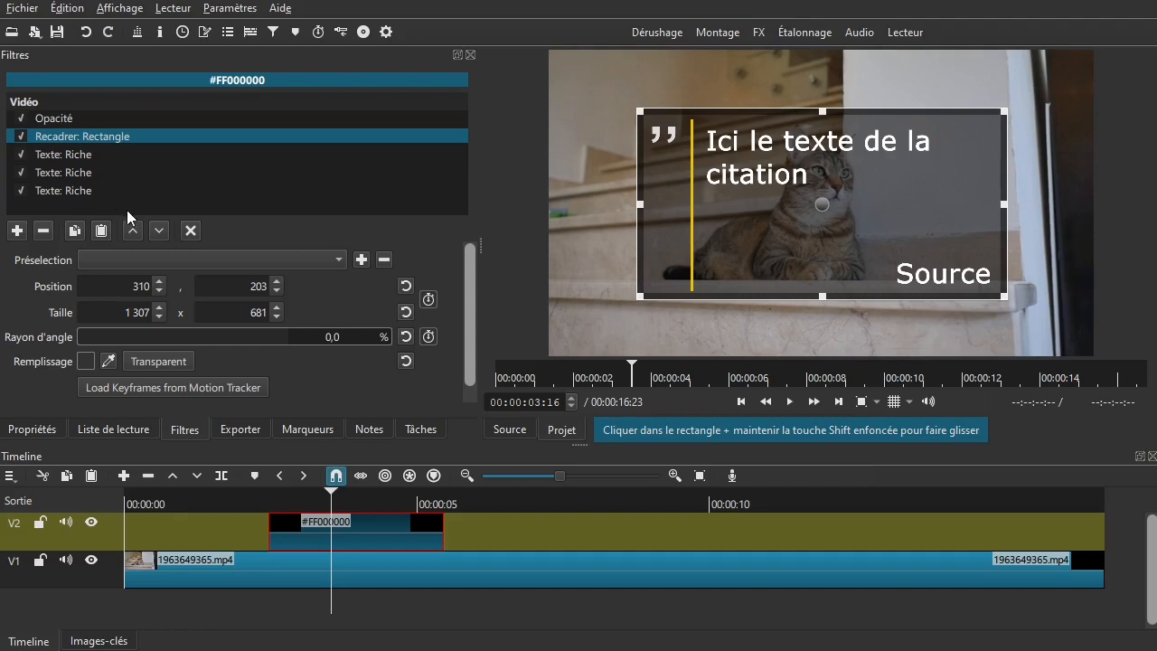
pyautogui.click(156, 232)
pyautogui.click(156, 232)
pyautogui.click(157, 232)
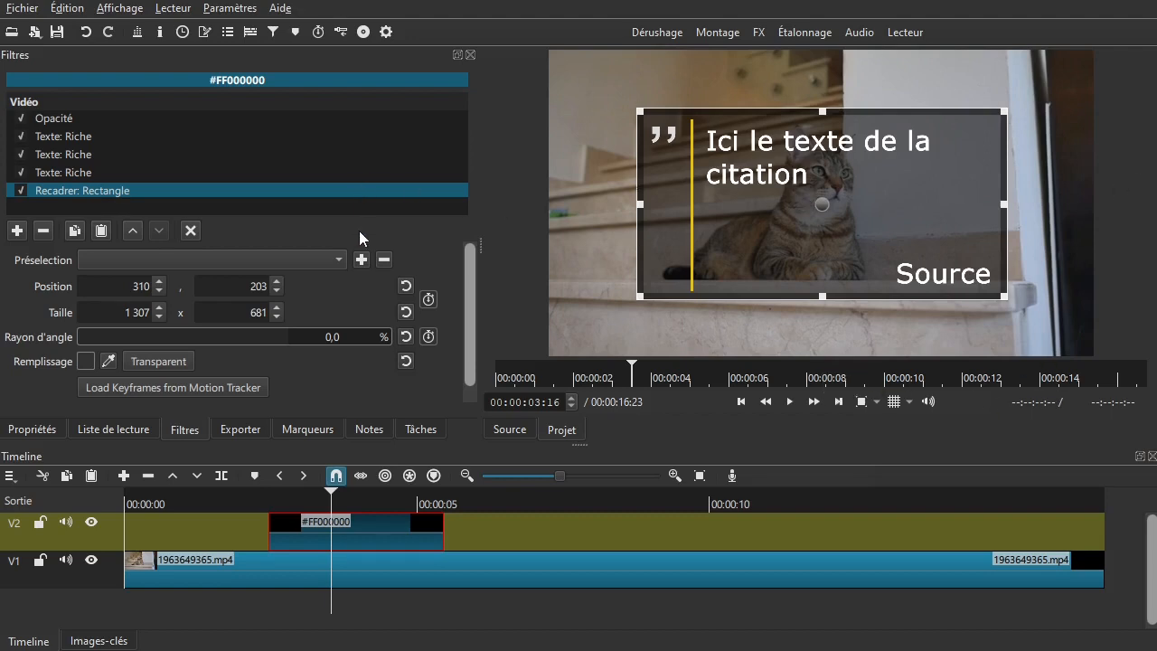
pyautogui.moveTo(327, 502); pyautogui.dragTo(293, 502)
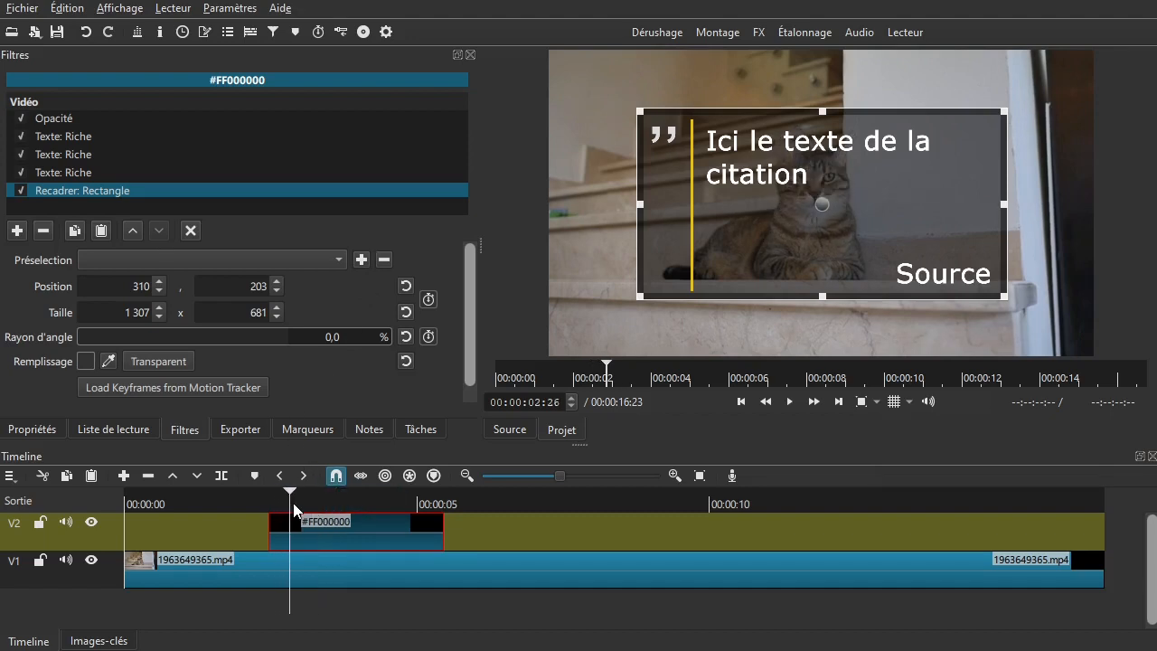
pyautogui.click(192, 231)
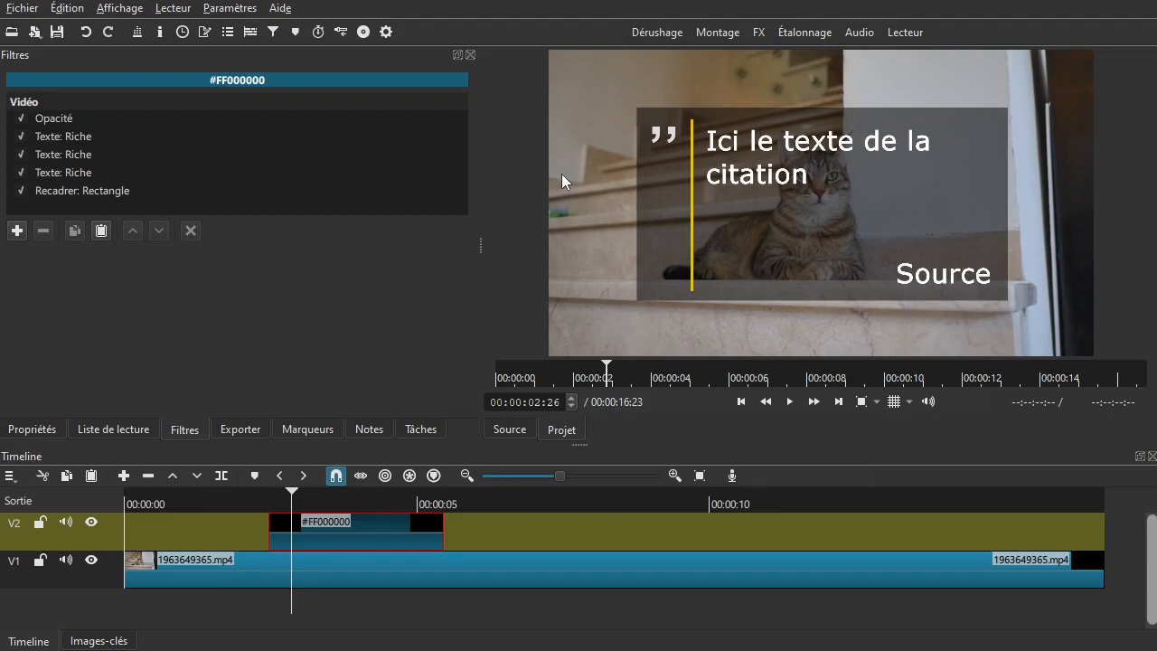
# Search the filters for "fichier" and add Masque: A partir d'un fichier to the overlay clip.
pyautogui.click(16, 231)
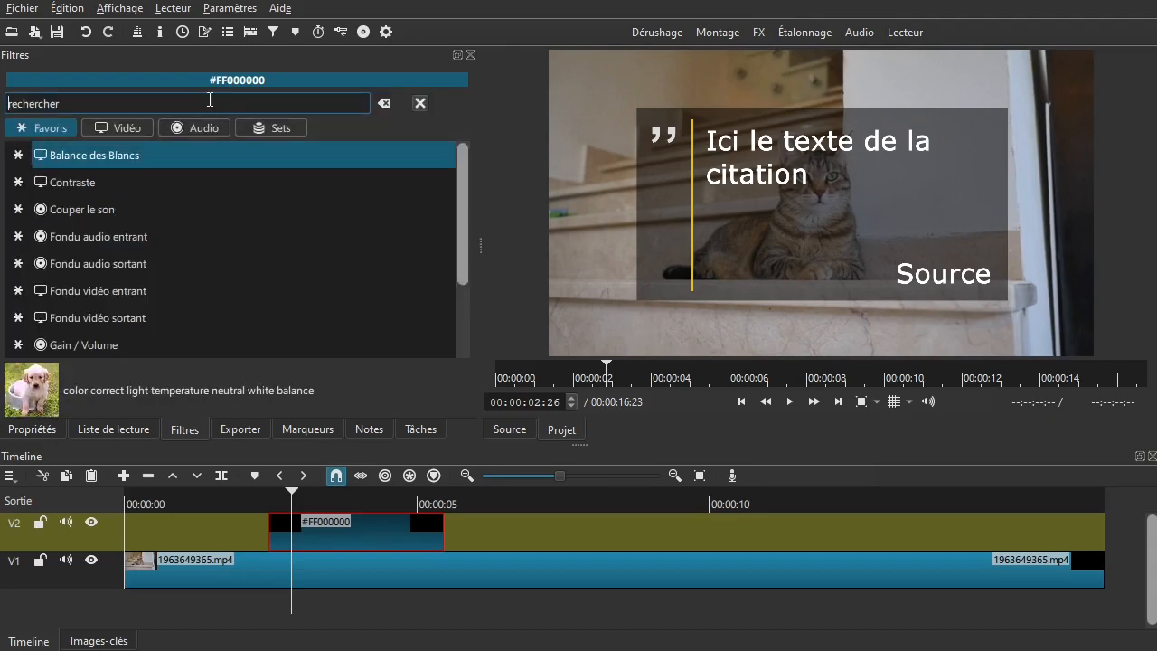
pyautogui.write('fi')
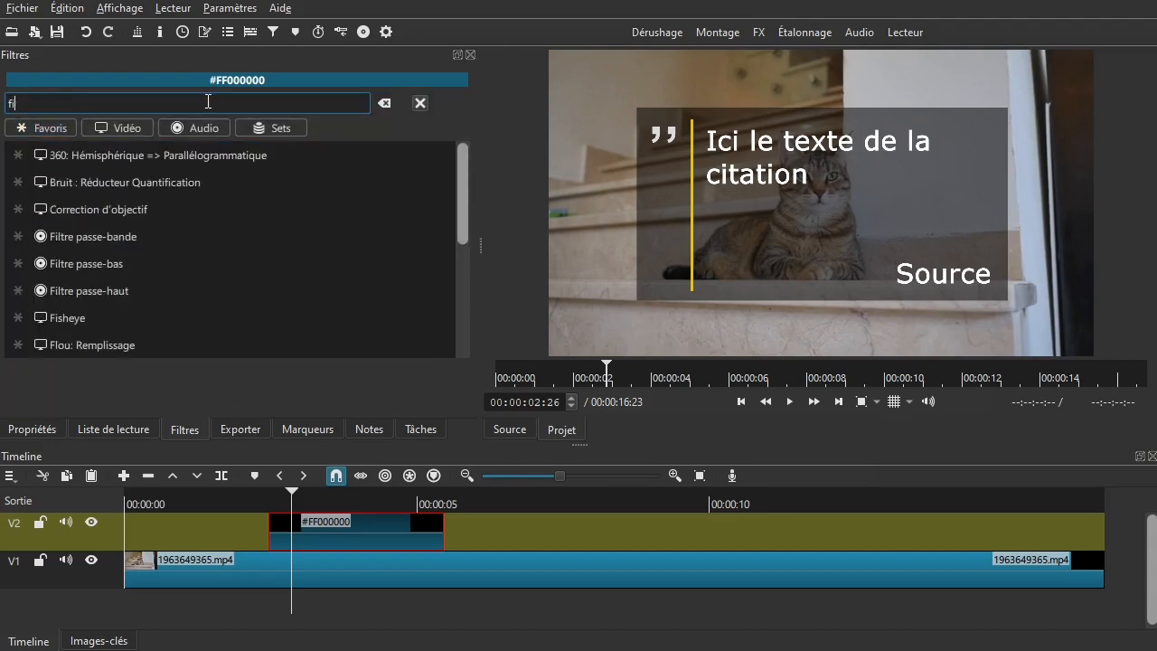
pyautogui.write('chier')
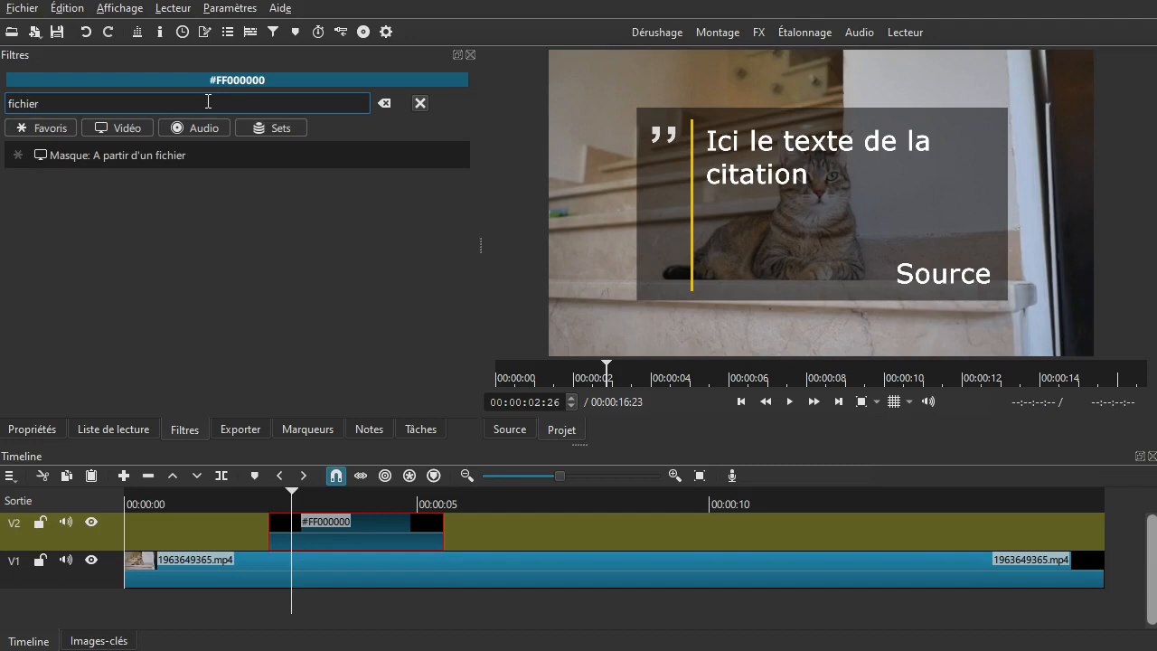
pyautogui.click(128, 157)
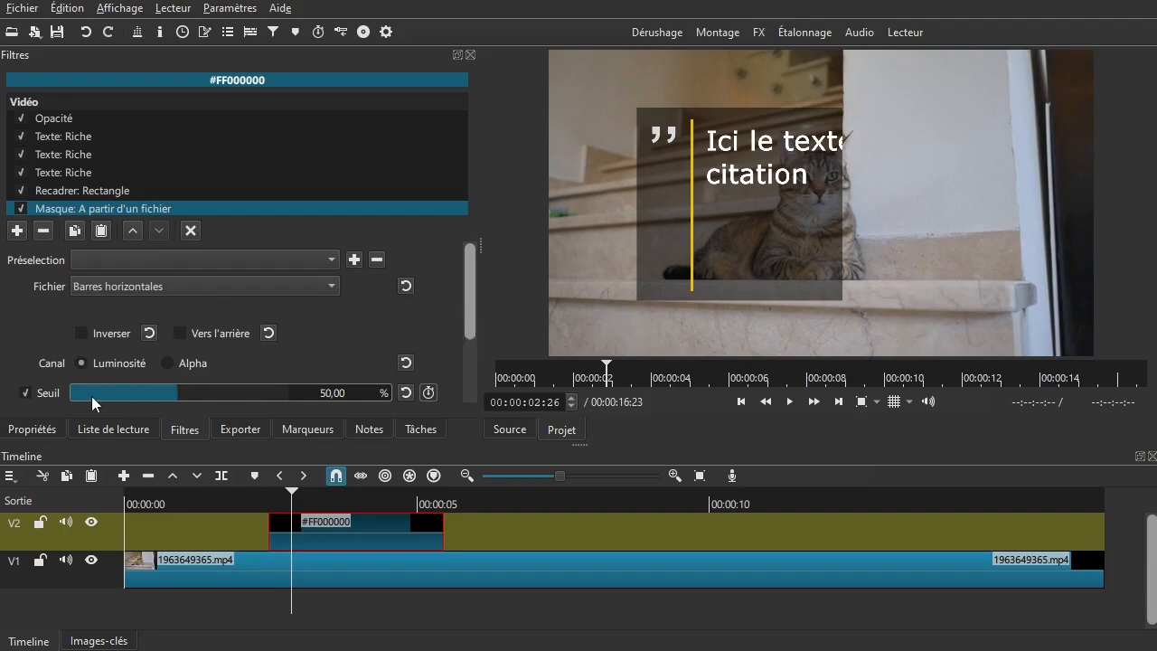
# Try a mask threshold of about 56.33 % with the Porte de grange diagonale SO-NE shape.
pyautogui.moveTo(182, 389)
pyautogui.mouseDown()
pyautogui.moveTo(243, 385)
pyautogui.moveTo(154, 406)
pyautogui.moveTo(194, 398)
pyautogui.mouseUp()
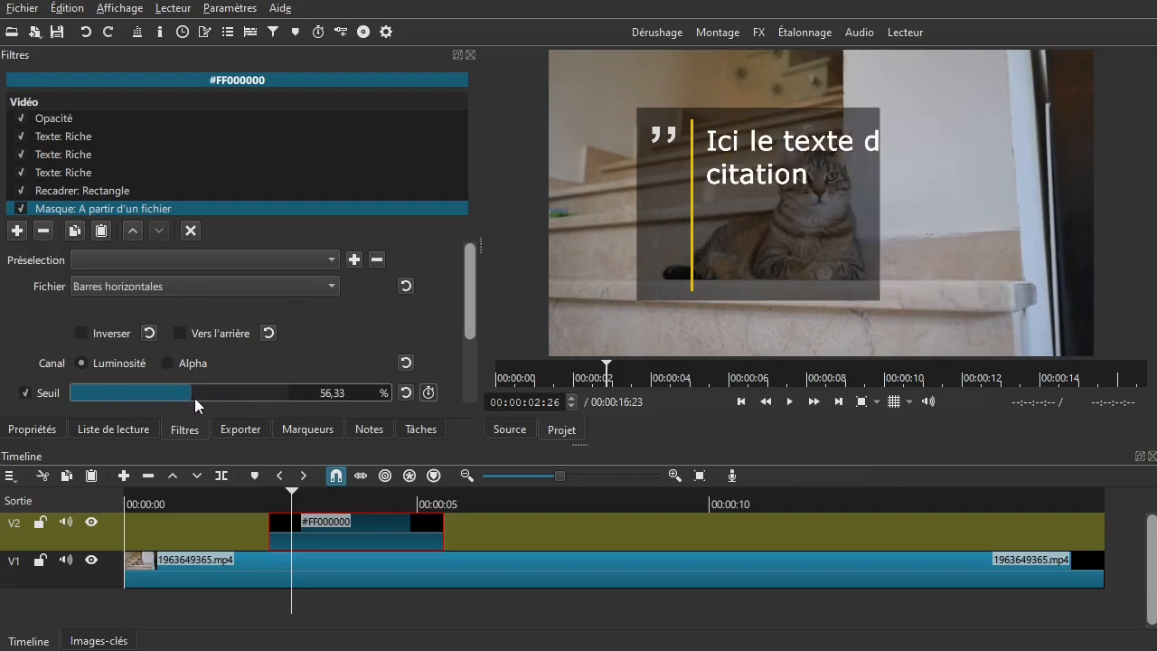
pyautogui.click(269, 289)
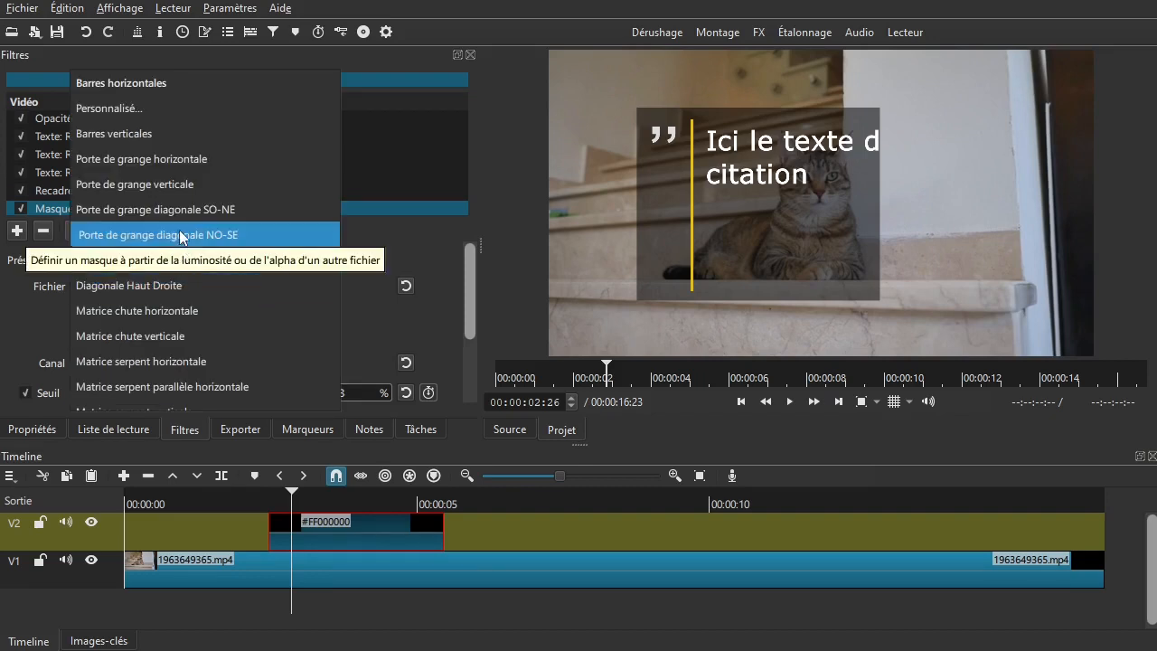
pyautogui.click(177, 211)
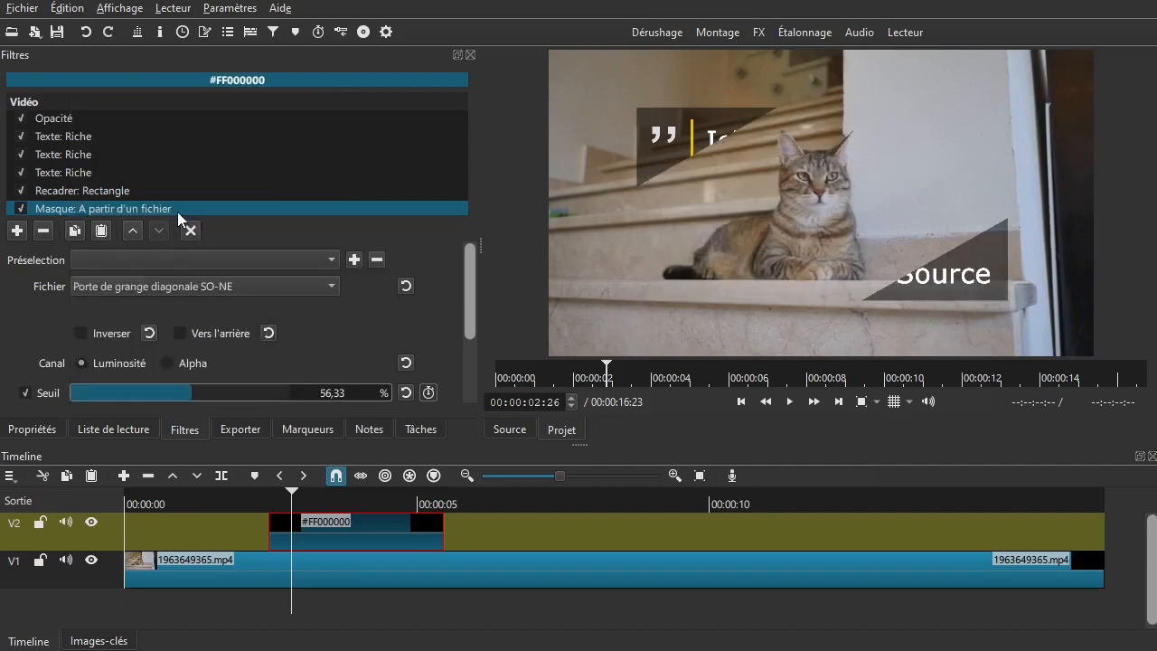
# Set the mask shape to Diagonale Haut Gauche and its threshold to about 44.90 %.
pyautogui.click(187, 291)
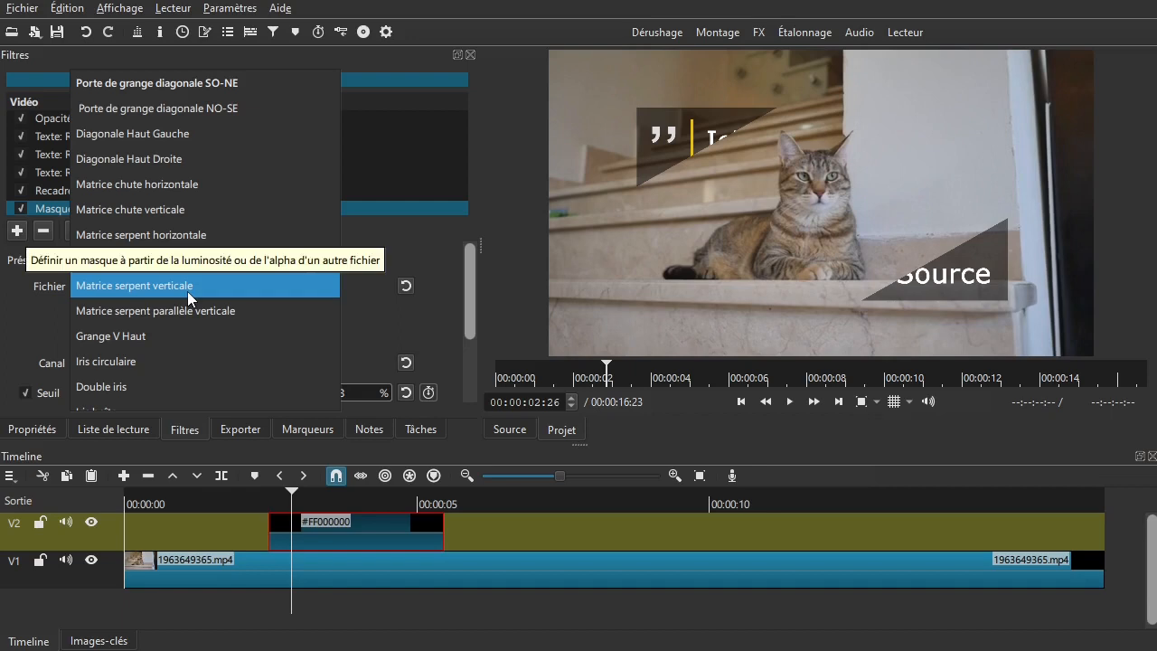
pyautogui.click(204, 138)
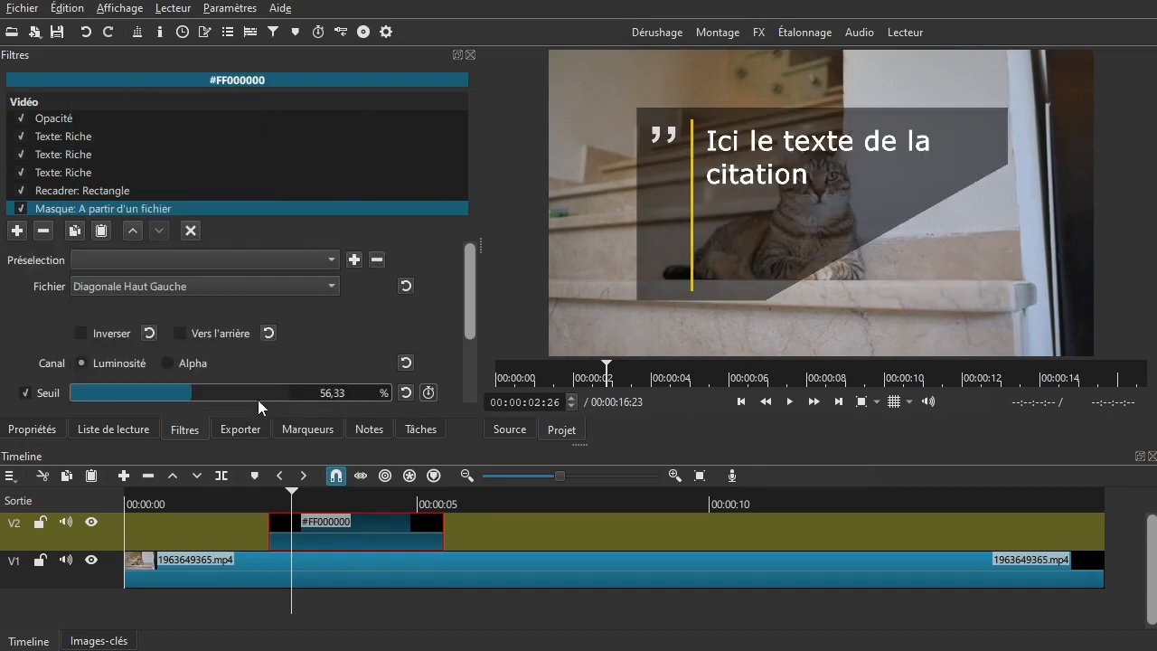
pyautogui.moveTo(185, 393)
pyautogui.mouseDown()
pyautogui.moveTo(85, 395)
pyautogui.moveTo(256, 396)
pyautogui.moveTo(135, 394)
pyautogui.moveTo(170, 394)
pyautogui.mouseUp()
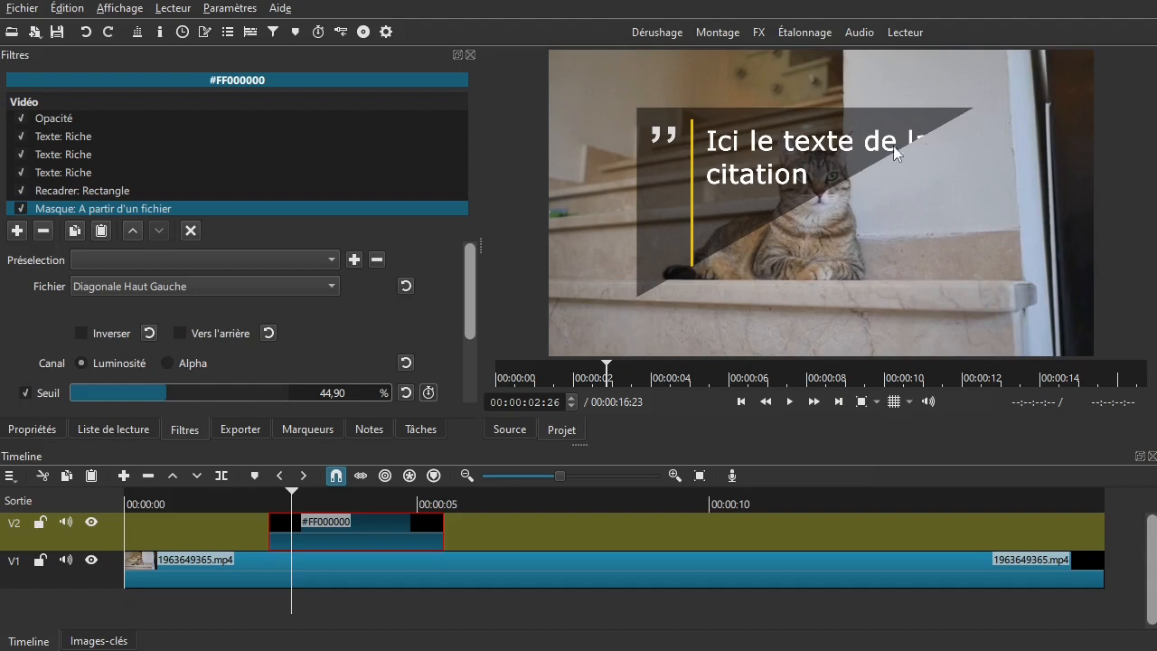
# Set the Progressivité of the Masque: A partir d'un fichier filter to 50 %.
pyautogui.moveTo(471, 289); pyautogui.dragTo(465, 342)
pyautogui.moveTo(73, 328); pyautogui.dragTo(175, 330)
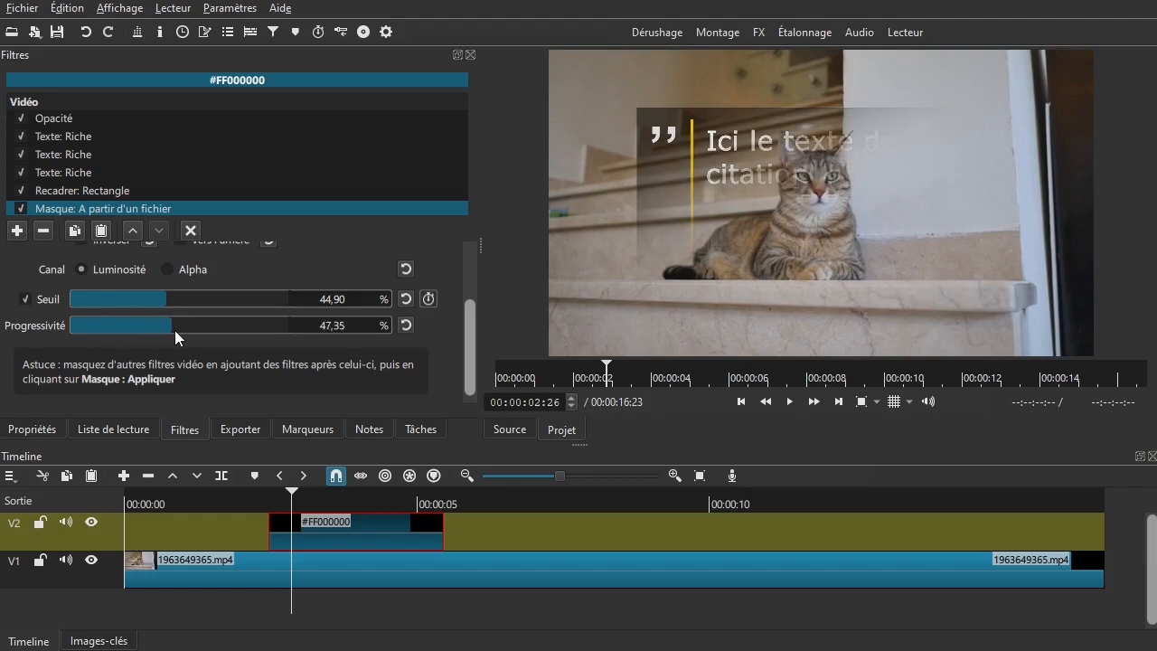
pyautogui.write('50')
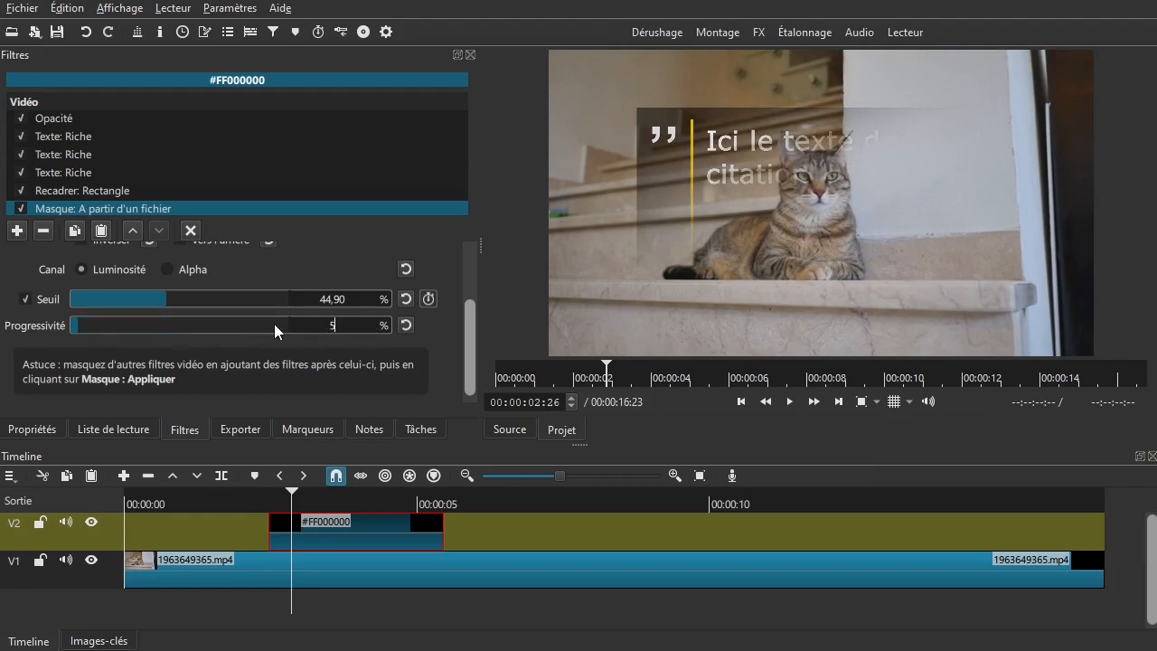
# Try a mask threshold of 100 % and play the overlay clip with it.
pyautogui.moveTo(165, 296); pyautogui.dragTo(323, 296)
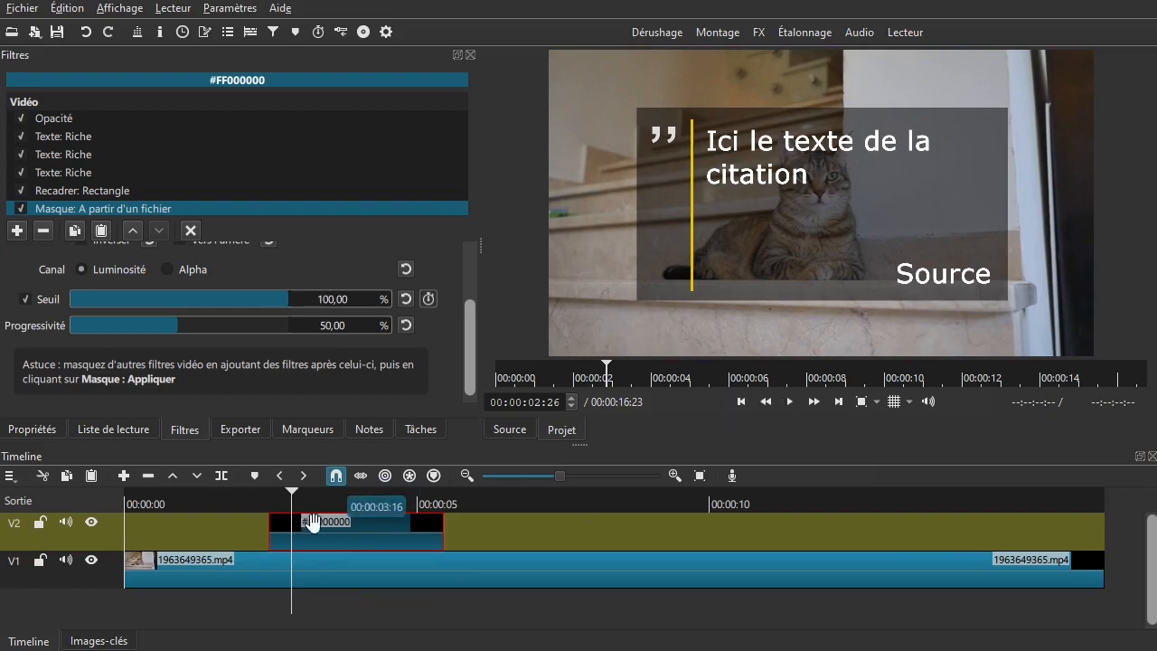
pyautogui.press('space')
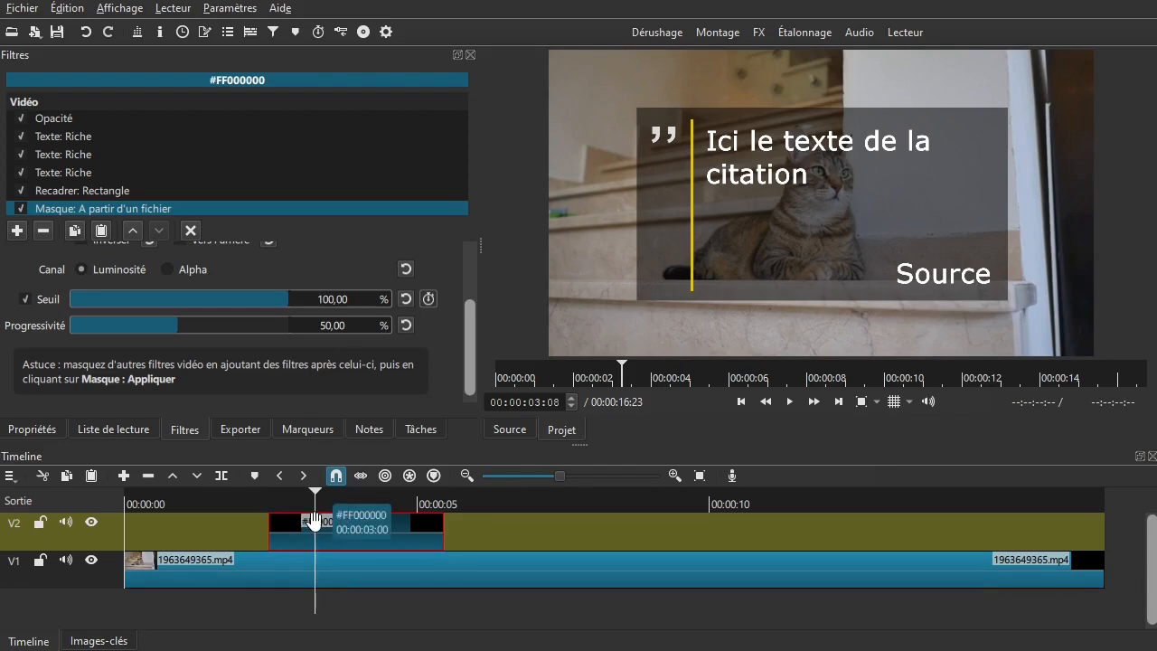
pyautogui.click(342, 503)
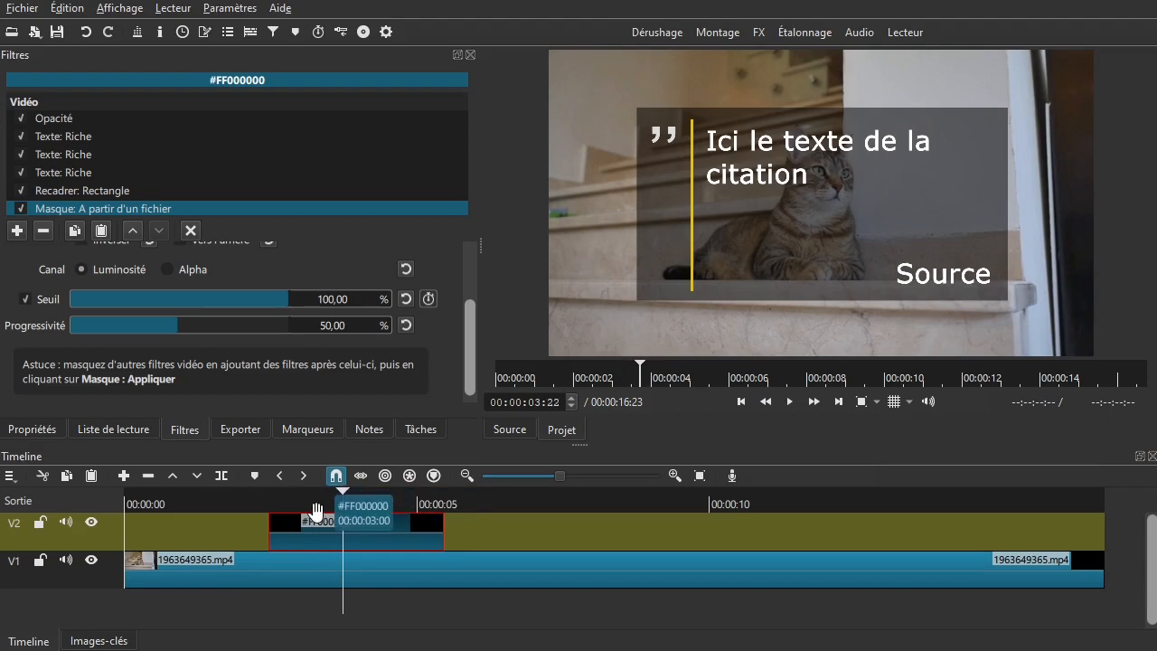
# At the start of the overlay clip, set the mask threshold to 0 % and enable keyframes for it.
pyautogui.press('Up')
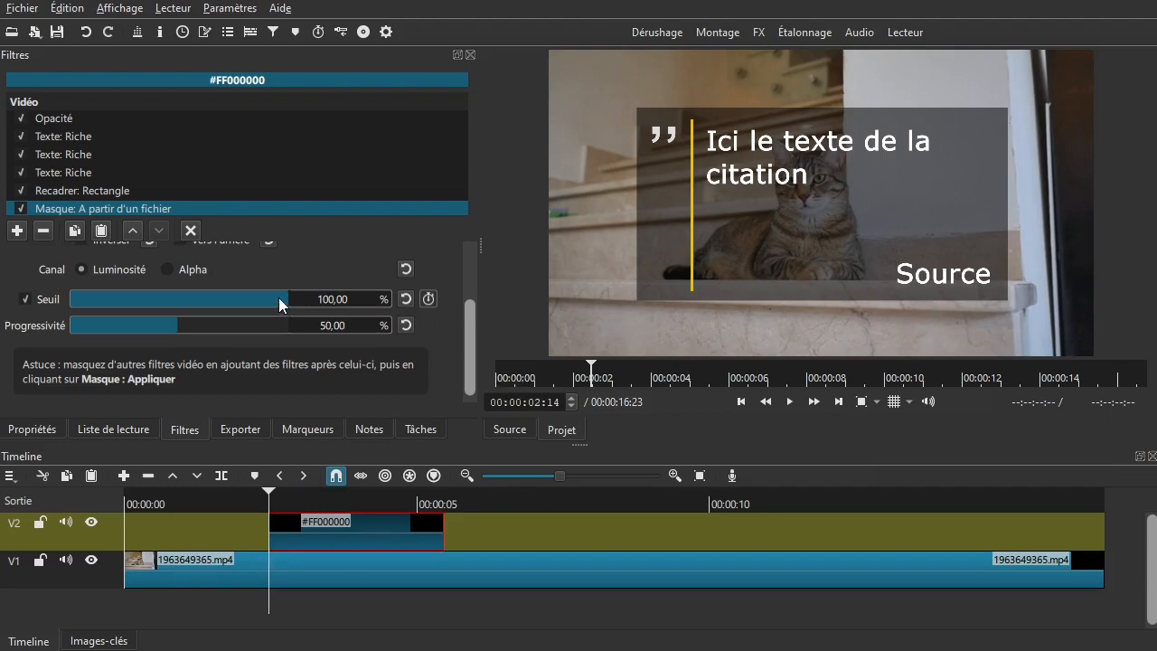
pyautogui.moveTo(274, 298); pyautogui.dragTo(36, 300)
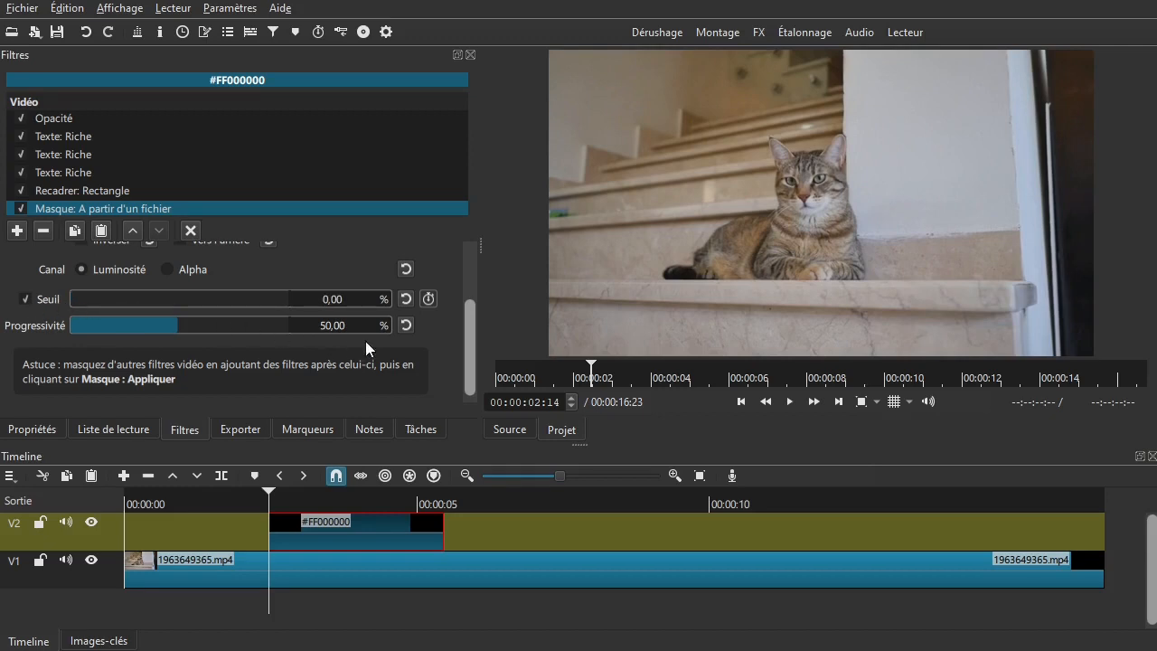
pyautogui.click(428, 300)
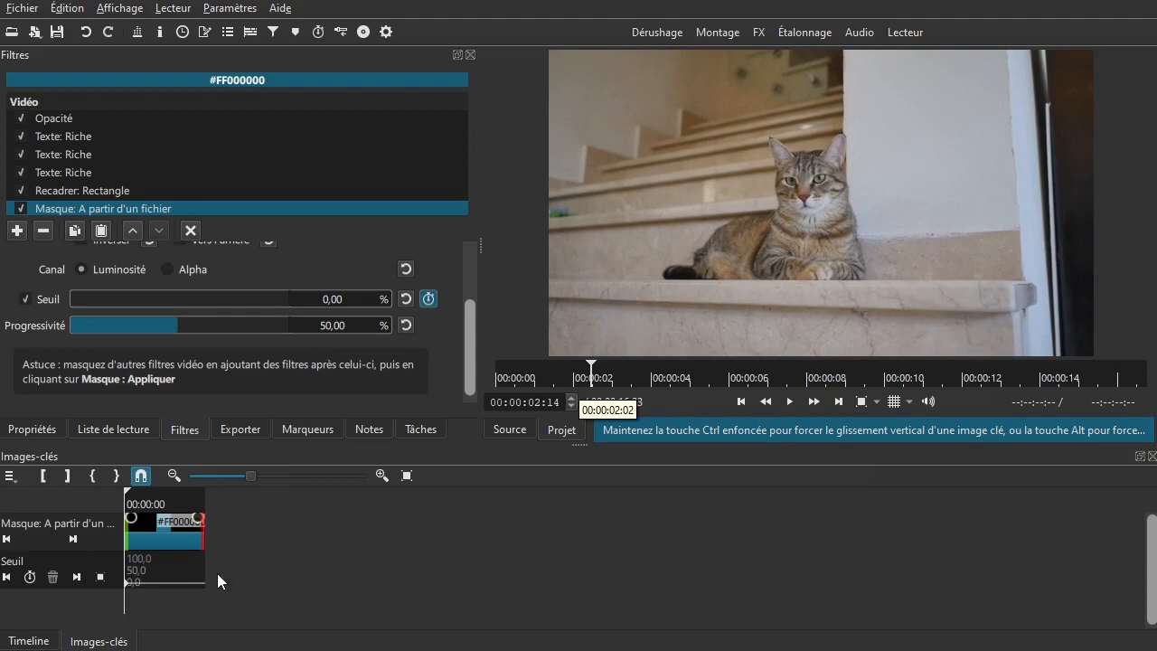
pyautogui.click(407, 477)
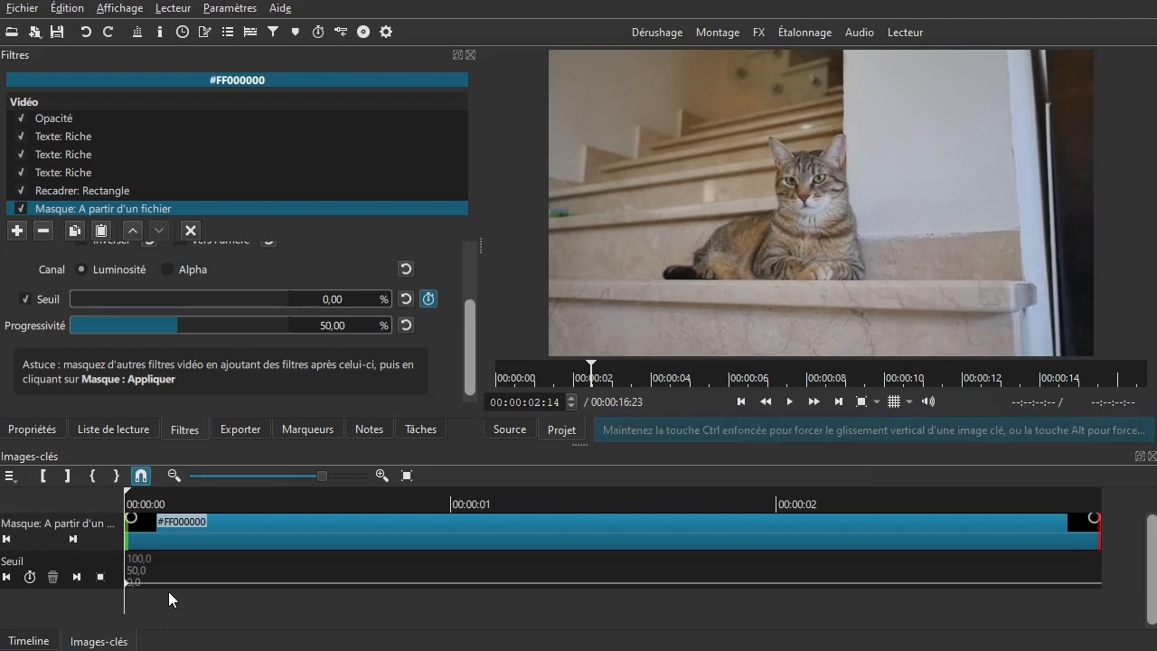
# Add a mask threshold keyframe of 100 % at 00:00:03:16, about one second into the overlay clip.
pyautogui.press('space')
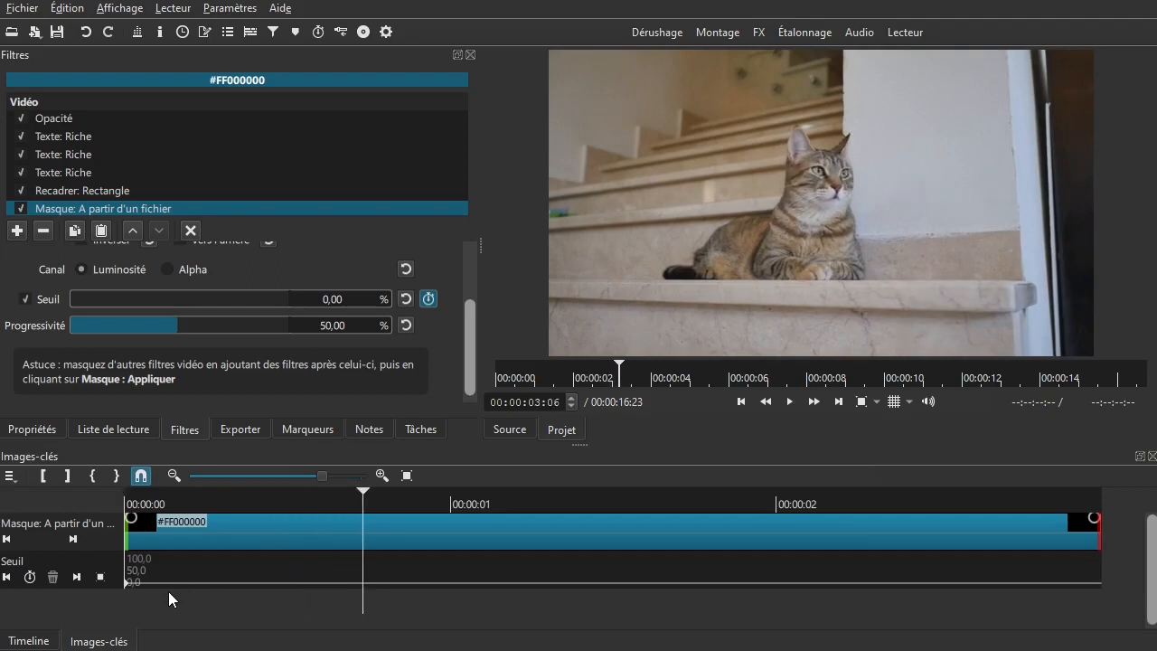
pyautogui.moveTo(374, 605); pyautogui.dragTo(474, 592)
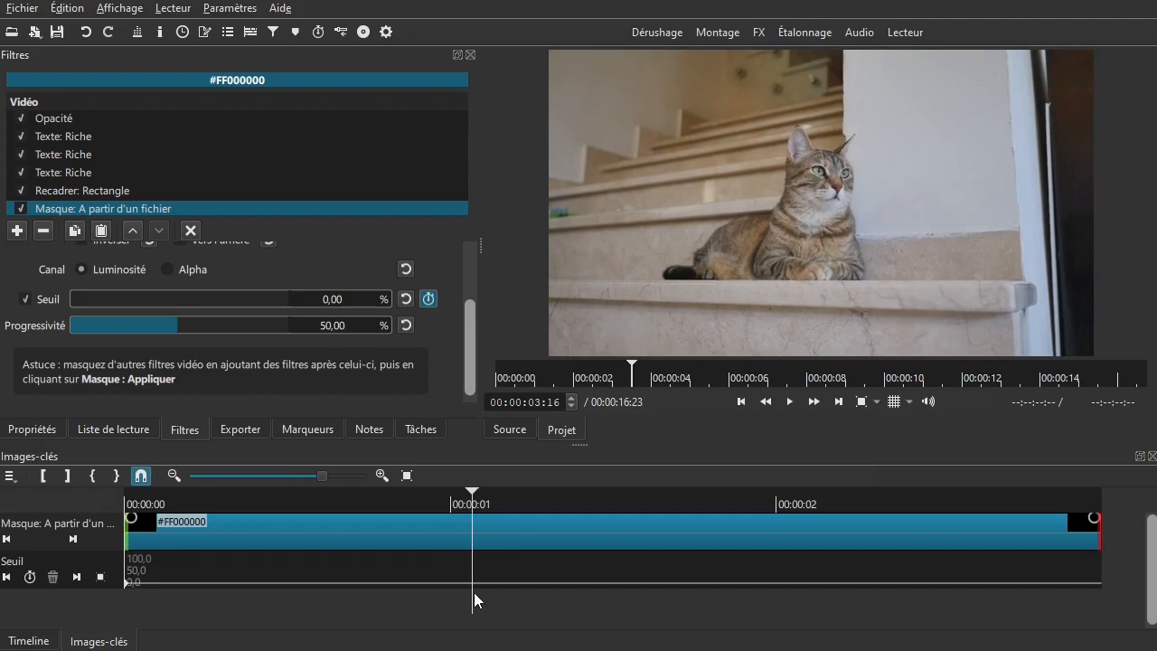
pyautogui.moveTo(90, 302); pyautogui.dragTo(326, 307)
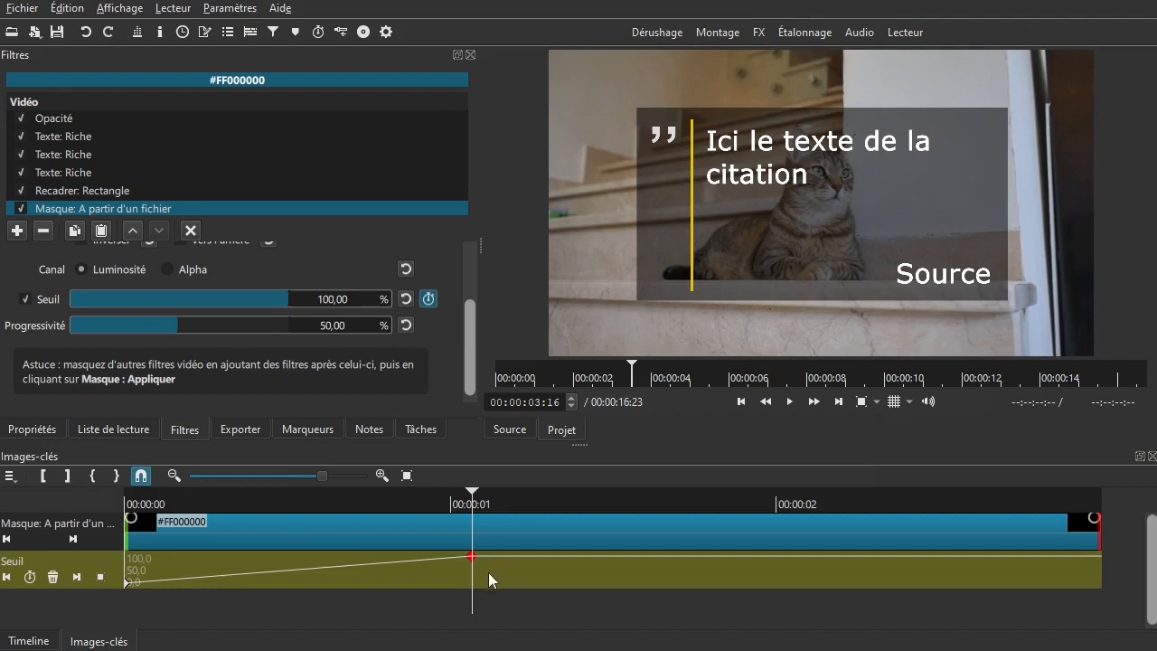
# Play the overlay's diagonal reveal from its start in the keyframe view and again on the project timeline.
pyautogui.moveTo(385, 610); pyautogui.dragTo(82, 622)
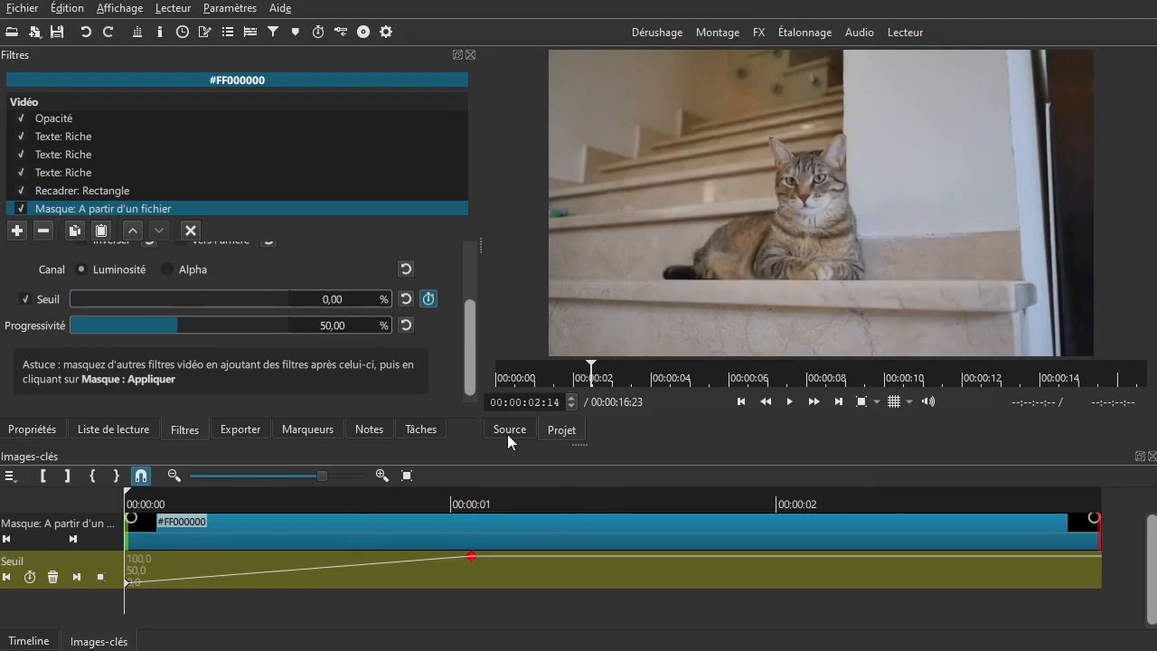
pyautogui.press('space')
pyautogui.press('space')
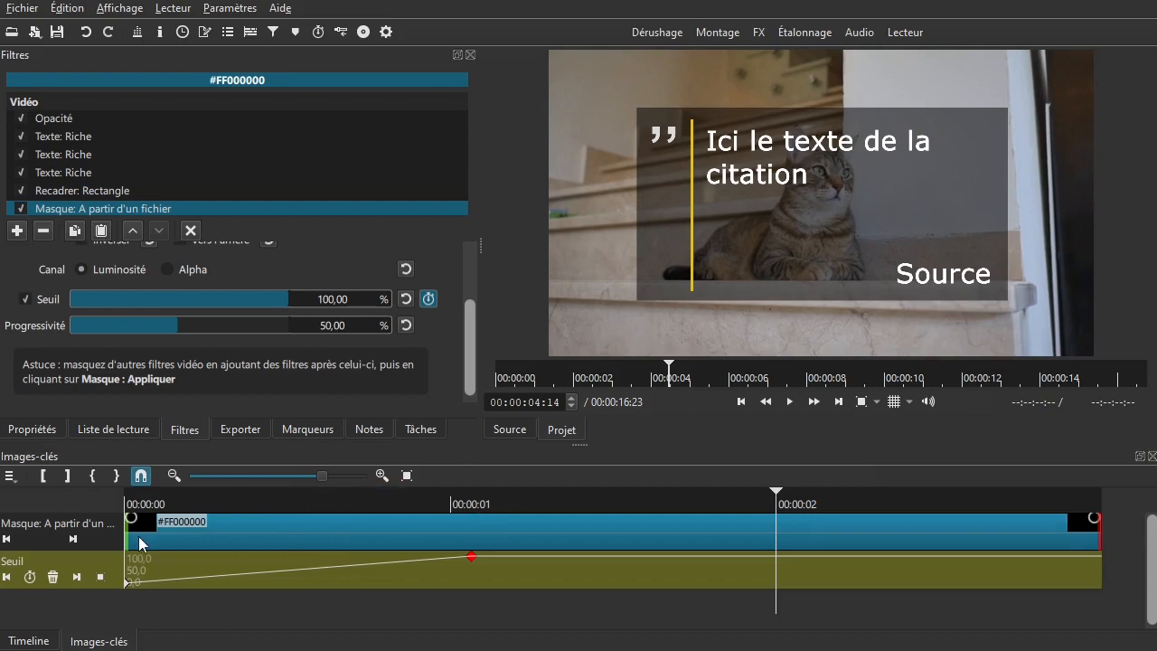
pyautogui.click(27, 641)
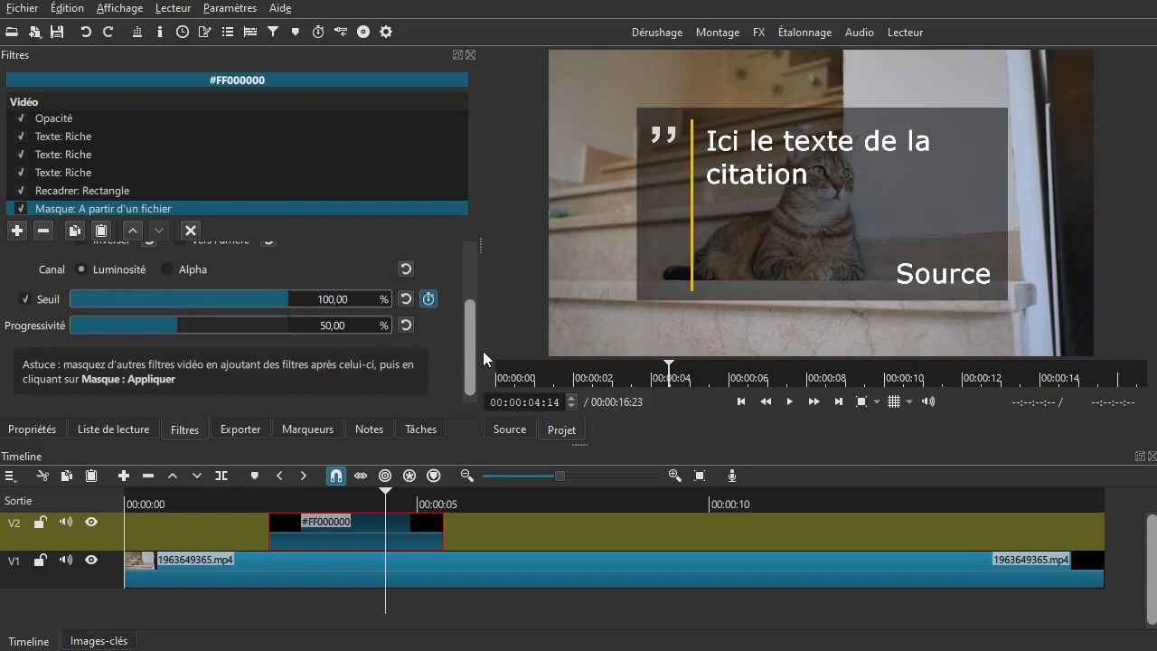
pyautogui.moveTo(470, 351); pyautogui.dragTo(475, 281)
pyautogui.moveTo(244, 503); pyautogui.dragTo(169, 512)
pyautogui.press('space')
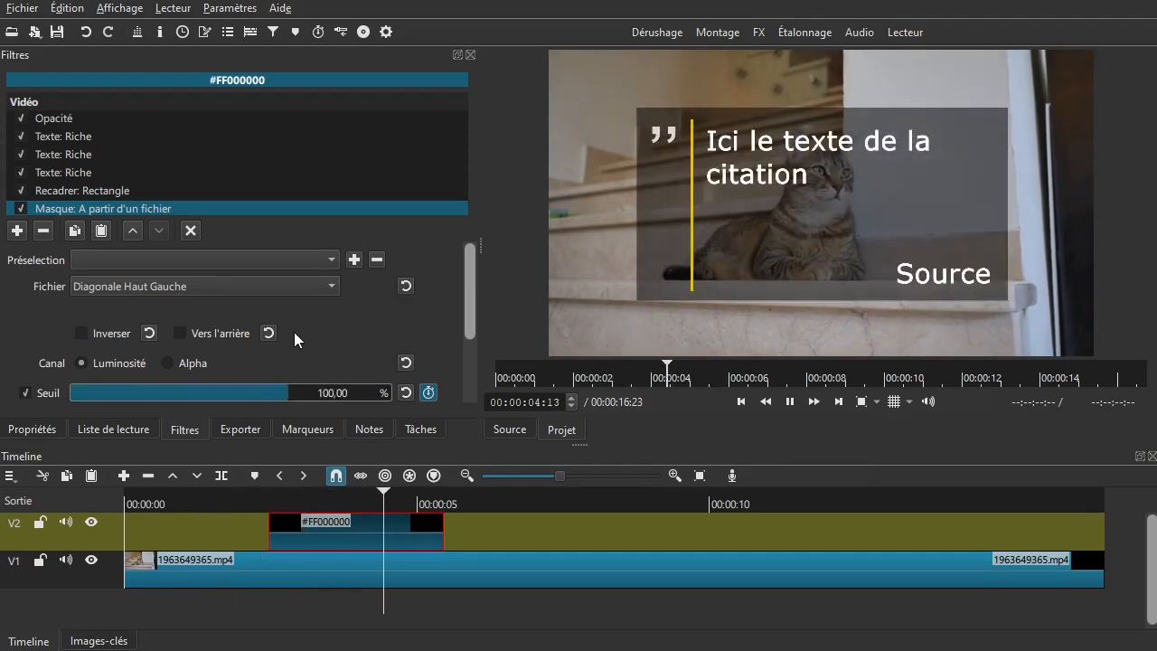
pyautogui.press('space')
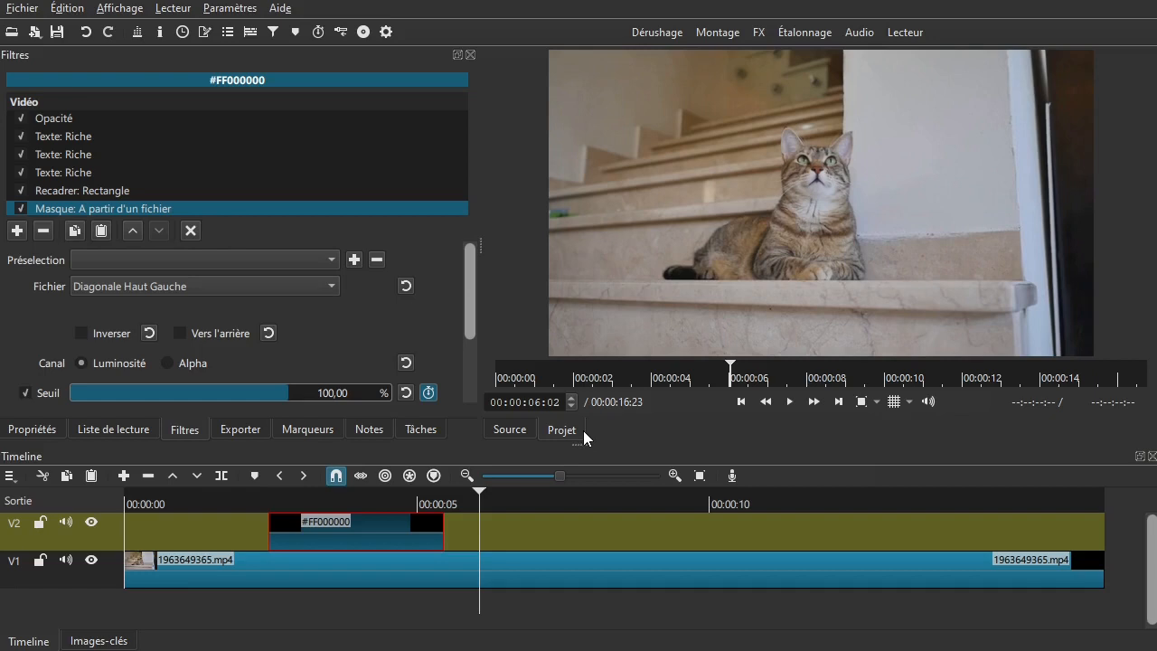
# Go through the overlay's three Texte: Riche filters to review the quotation marks, bar and quote text.
pyautogui.moveTo(271, 496); pyautogui.dragTo(379, 493)
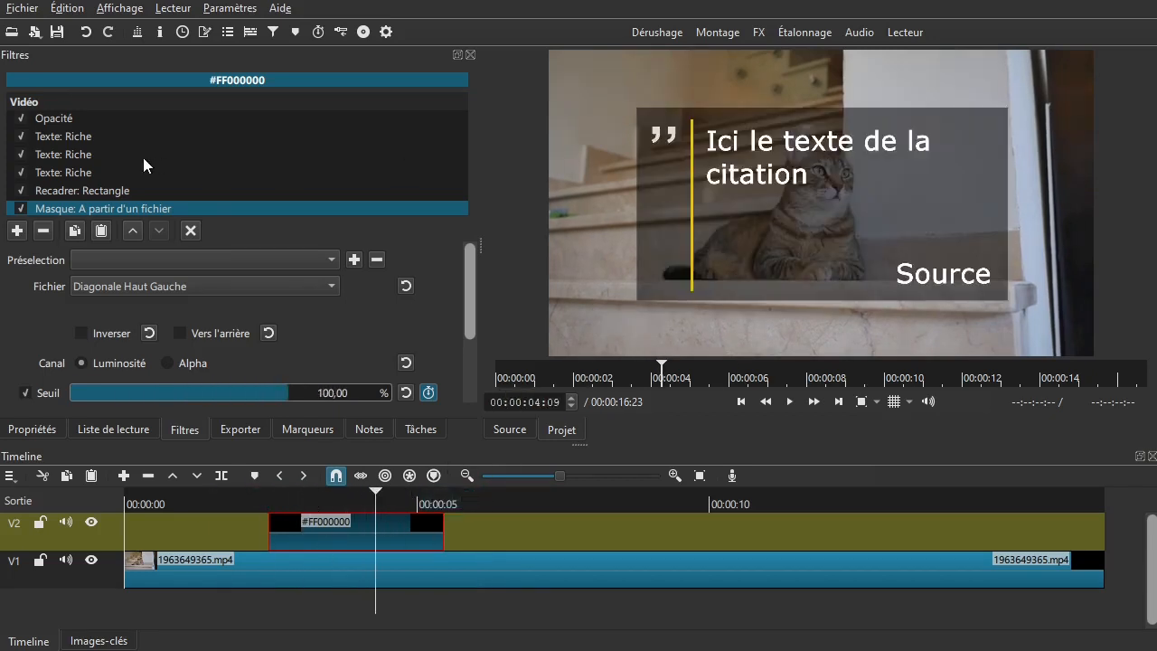
pyautogui.click(52, 138)
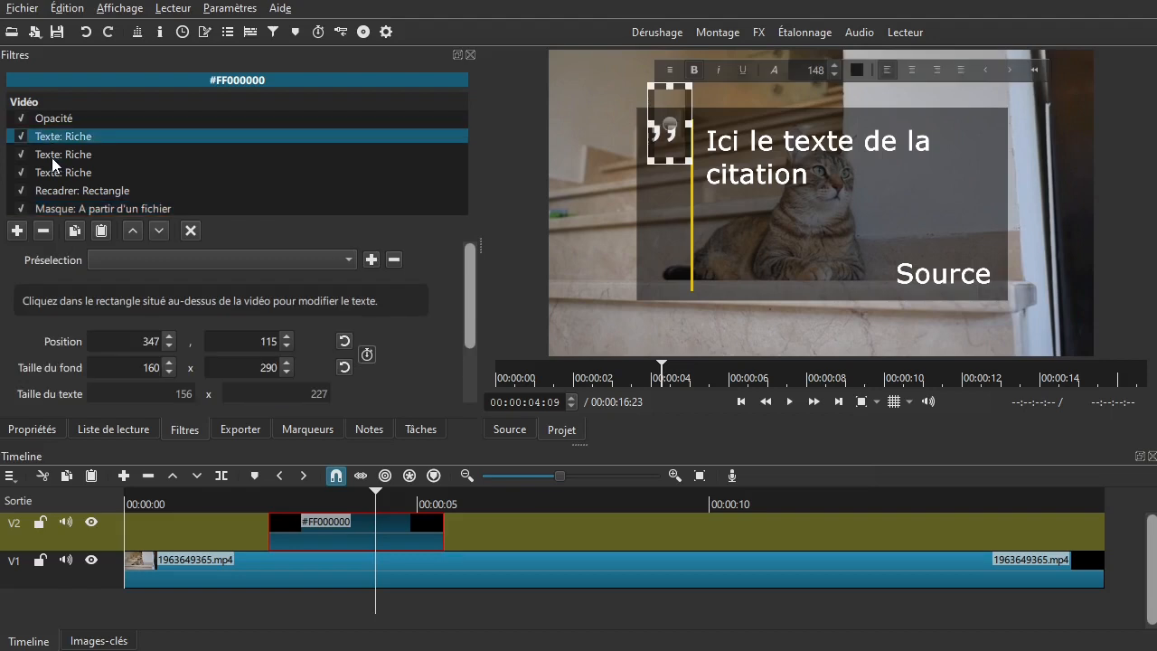
pyautogui.click(52, 157)
pyautogui.click(44, 173)
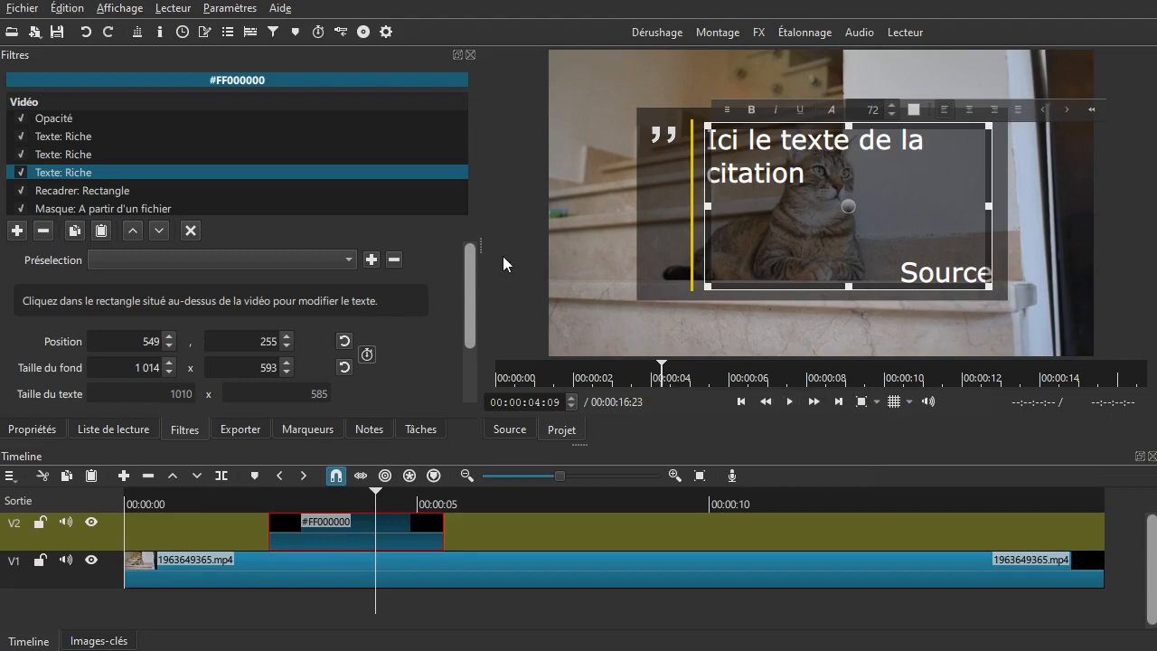
pyautogui.click(62, 35)
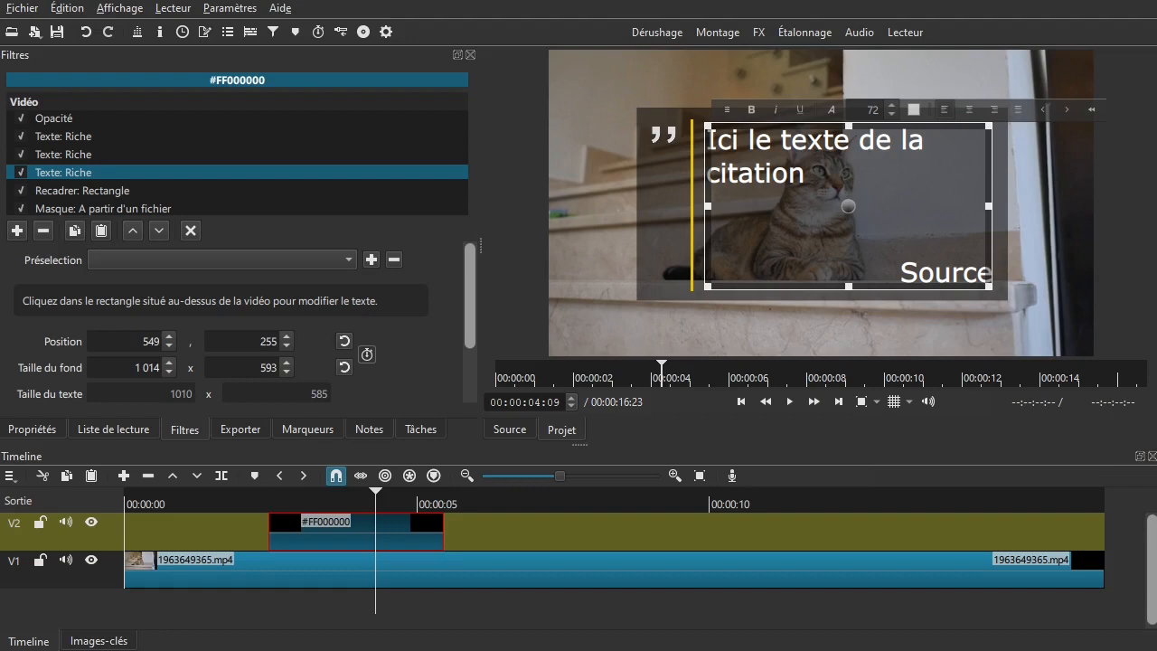
# Save the overlay clip's filters as a filter set named KG_16_9_1080_Effet_de_citation_tuto.
pyautogui.click(75, 231)
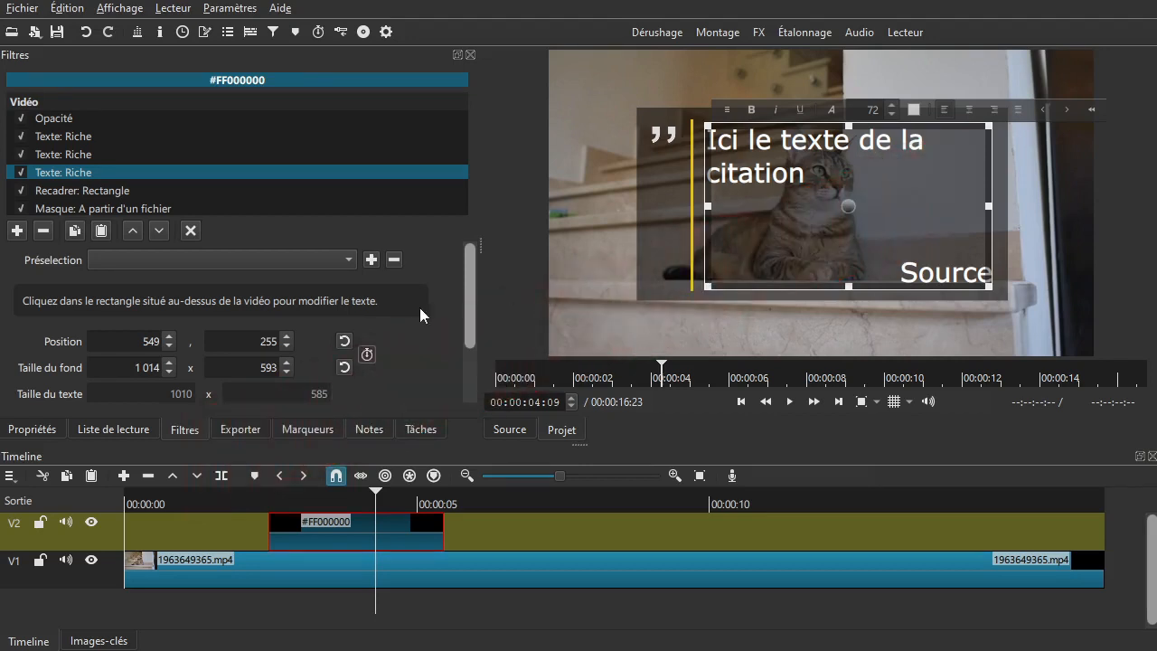
pyautogui.click(135, 208)
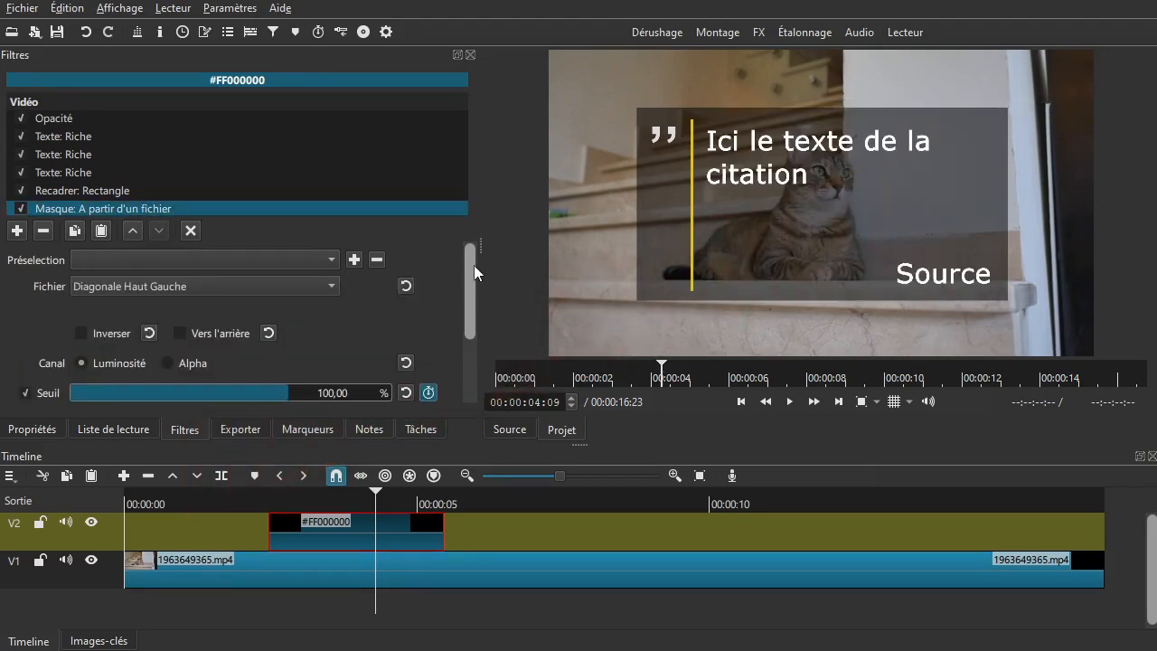
pyautogui.moveTo(373, 496); pyautogui.dragTo(286, 515)
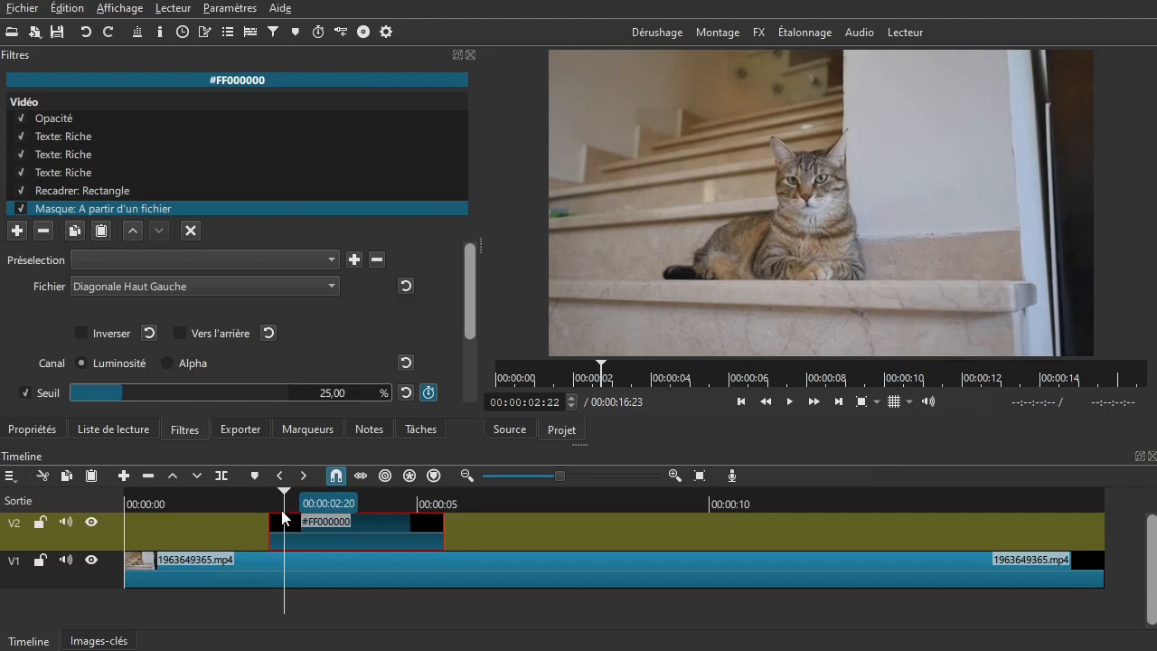
pyautogui.click(76, 232)
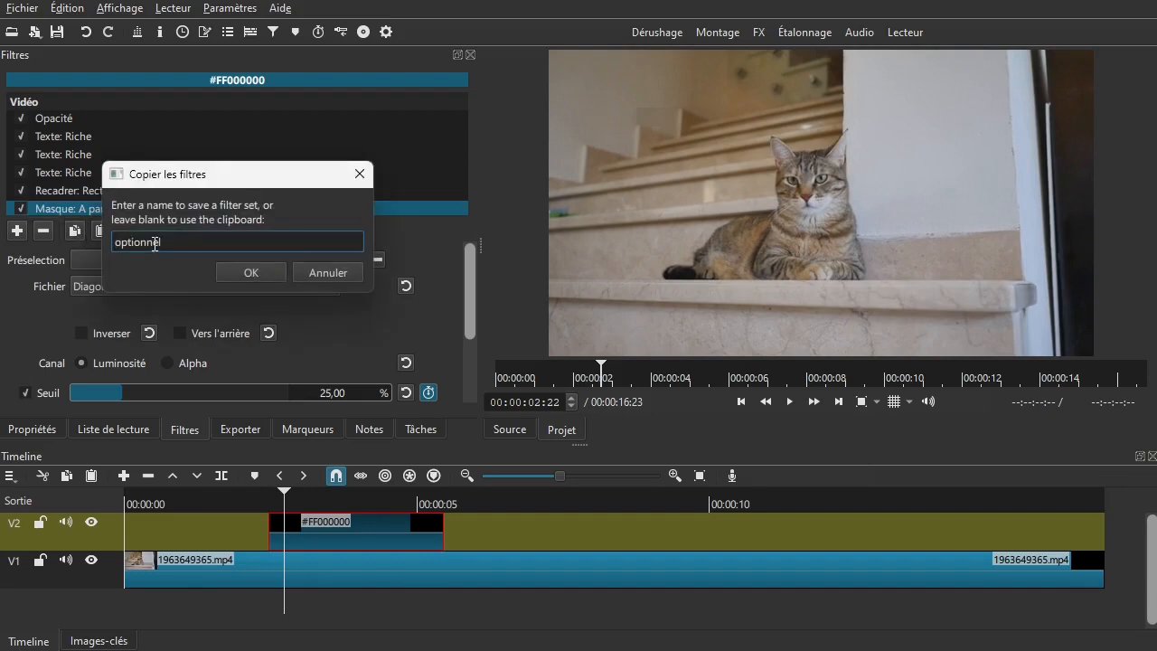
pyautogui.write('KG_16_9_1080_')
pyautogui.write('Effet_de_c')
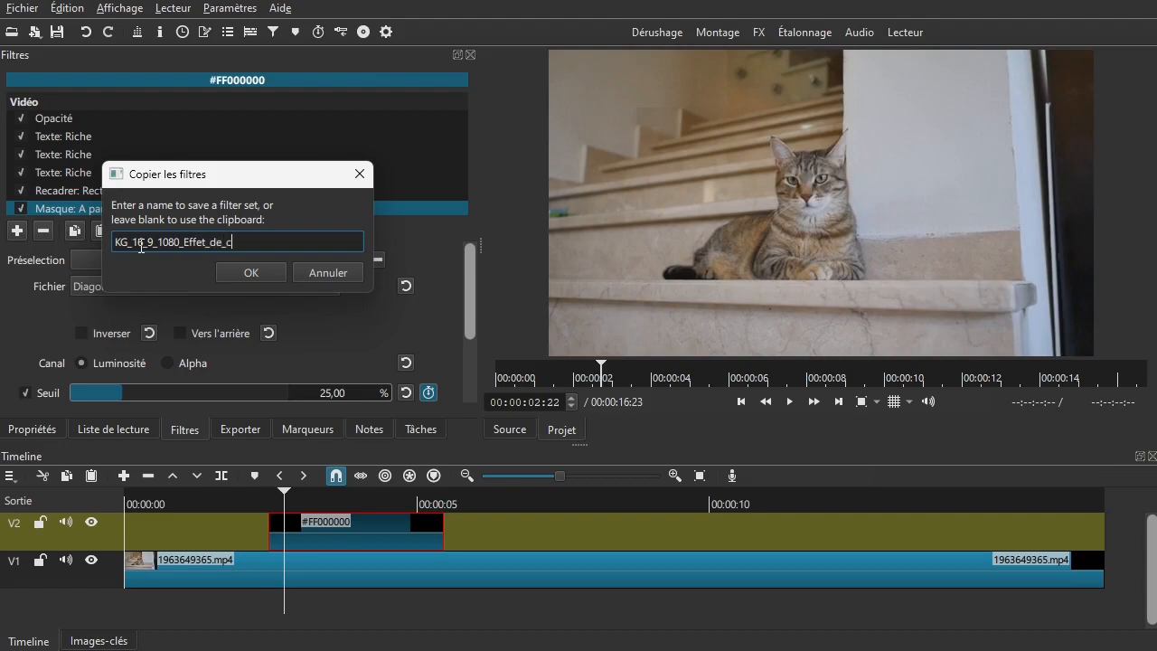
pyautogui.write('itation_tuto')
pyautogui.click(251, 272)
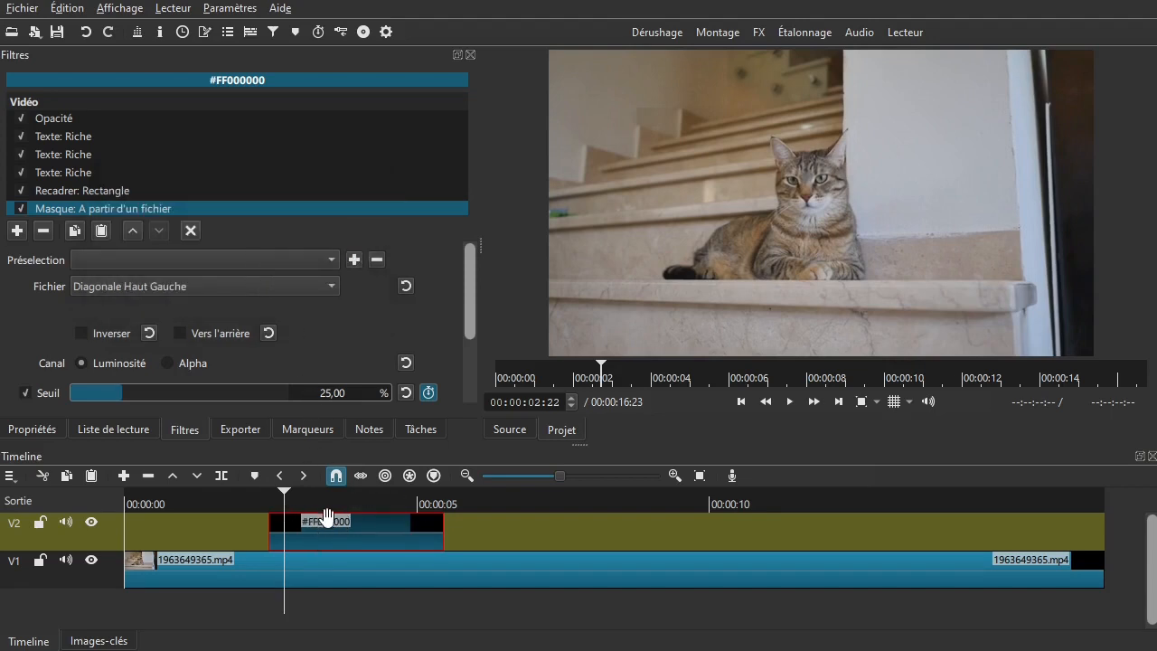
# Delete the #FF000000 overlay clip from track V2 and save the project.
pyautogui.press('Delete')
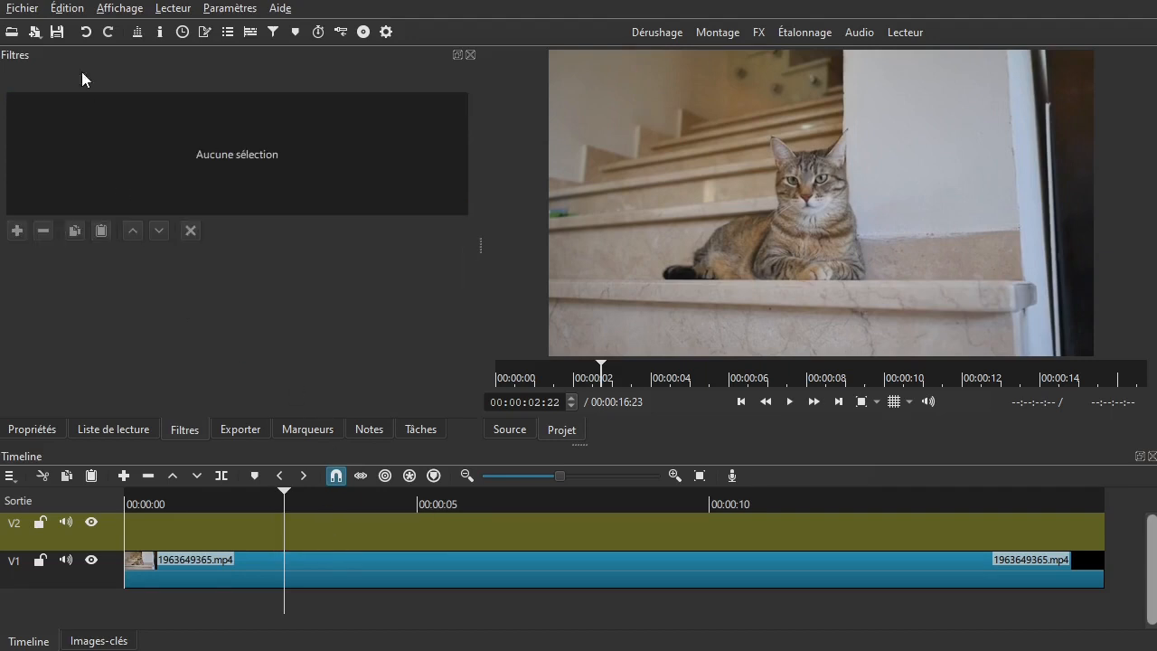
pyautogui.click(57, 32)
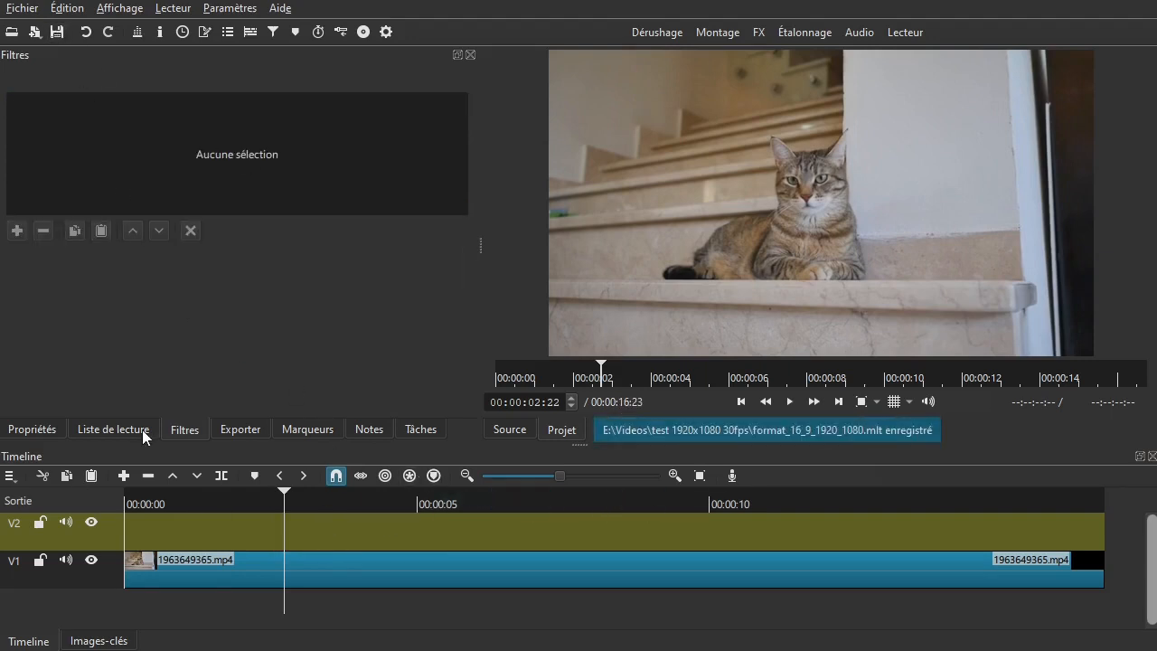
# Place the black #FF000000 clip from the playlist on track V2, starting slightly before 00:00:05.
pyautogui.click(141, 430)
pyautogui.click(377, 532)
pyautogui.click(333, 515)
pyautogui.moveTo(231, 181); pyautogui.dragTo(441, 520)
pyautogui.moveTo(360, 499); pyautogui.dragTo(393, 497)
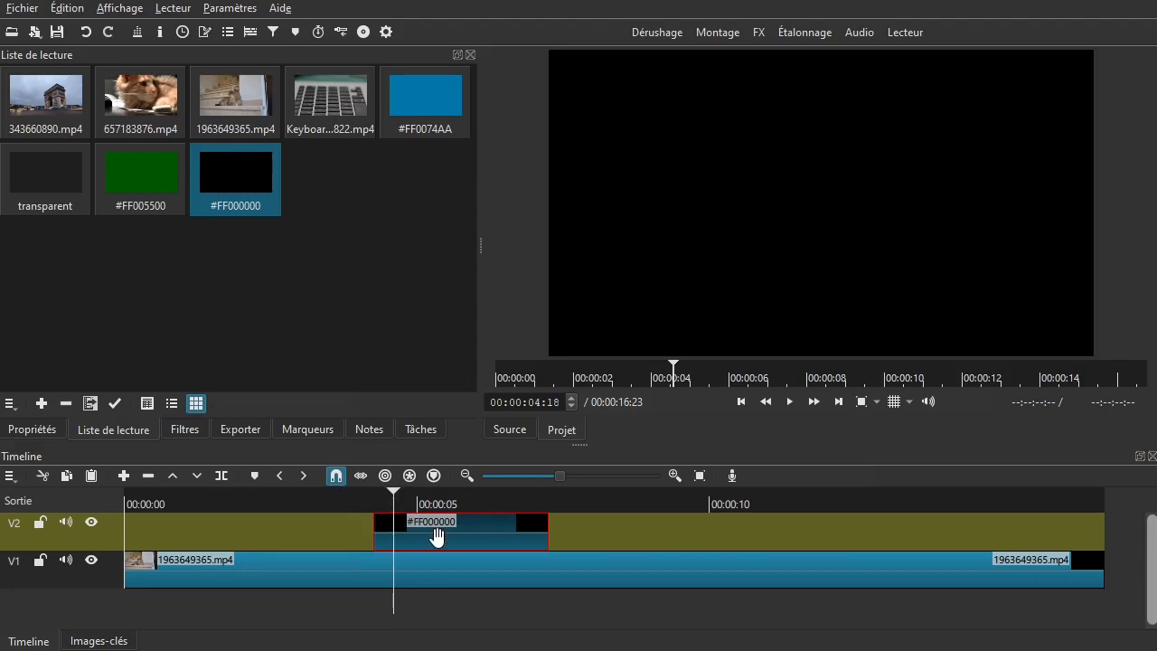
# Apply the saved filter set KG_16_9_1080_Effet_de_citation_tuto to the new #FF000000 clip.
pyautogui.click(175, 432)
pyautogui.click(29, 236)
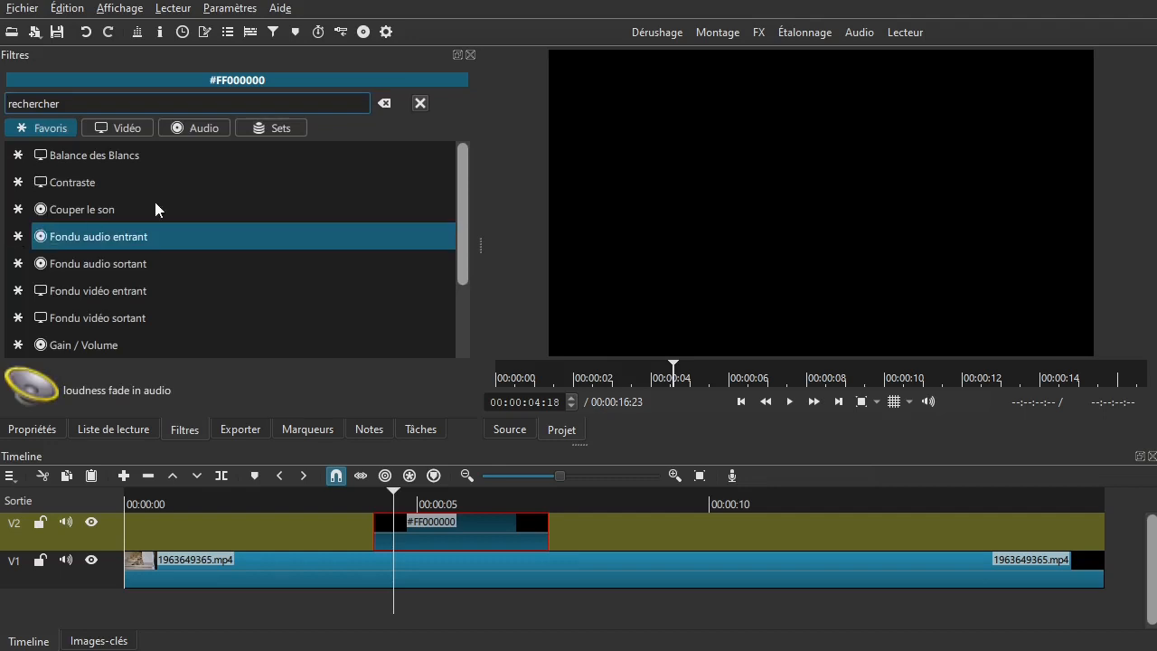
pyautogui.click(284, 129)
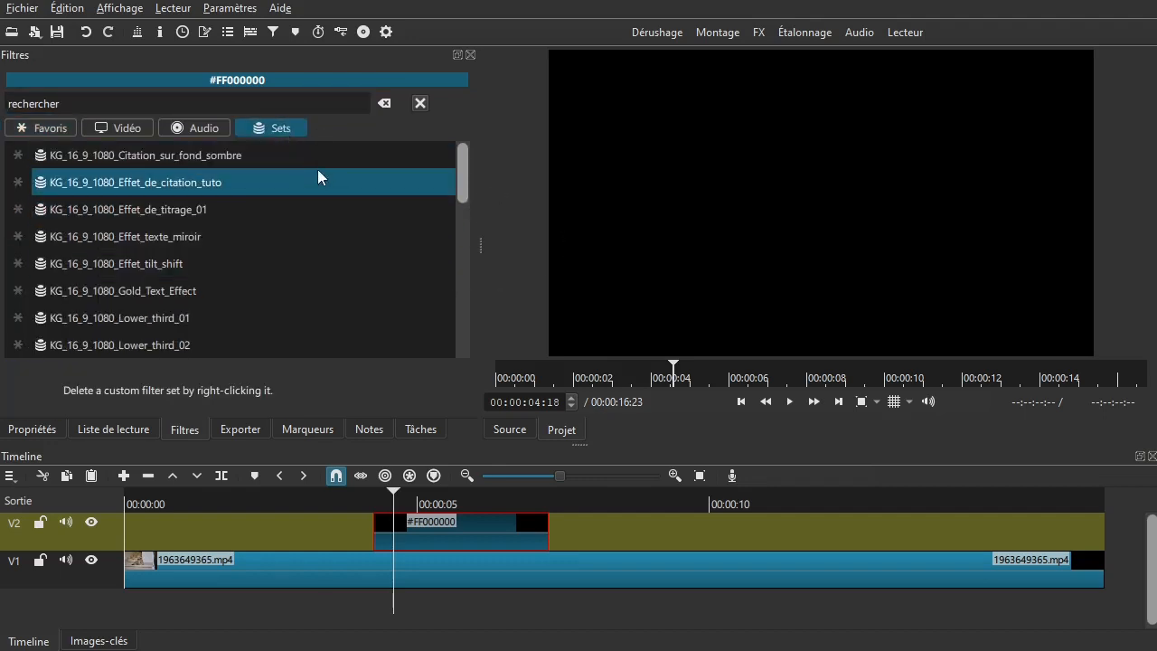
pyautogui.click(201, 184)
# Play the new overlay clip to check its animated quote reveal.
pyautogui.click(358, 503)
pyautogui.press('space')
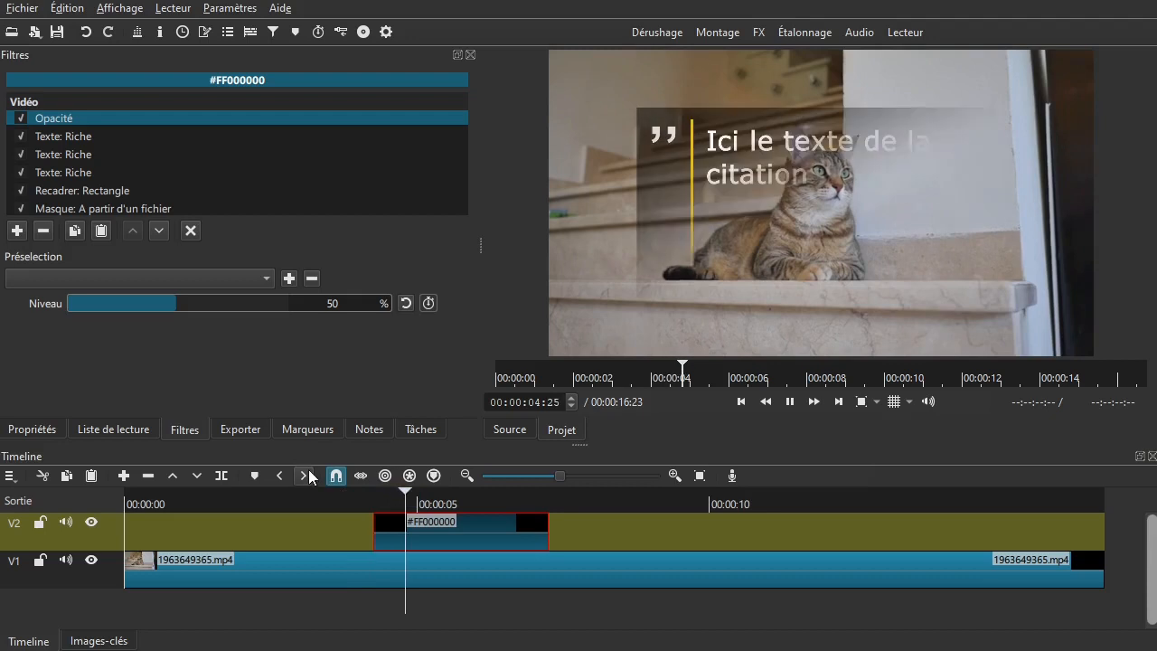
pyautogui.press('space')
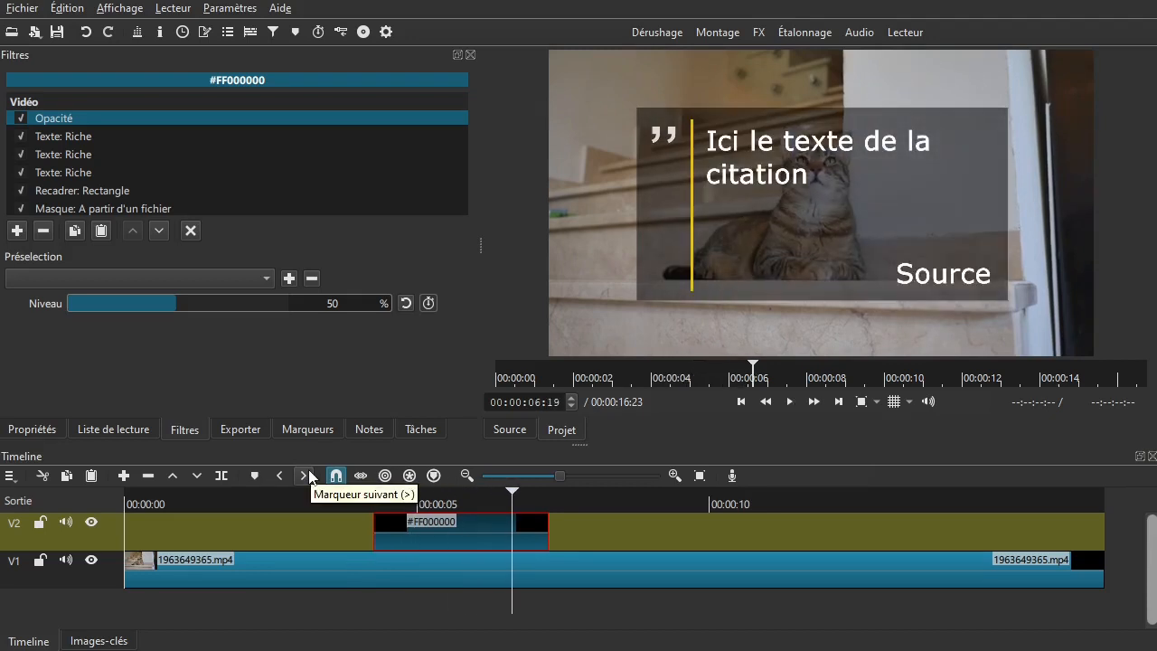
# Place the playhead at 00:00:05:27 and open the third Texte: Riche filter holding the quote and source text.
pyautogui.moveTo(394, 502); pyautogui.dragTo(469, 495)
pyautogui.click(91, 172)
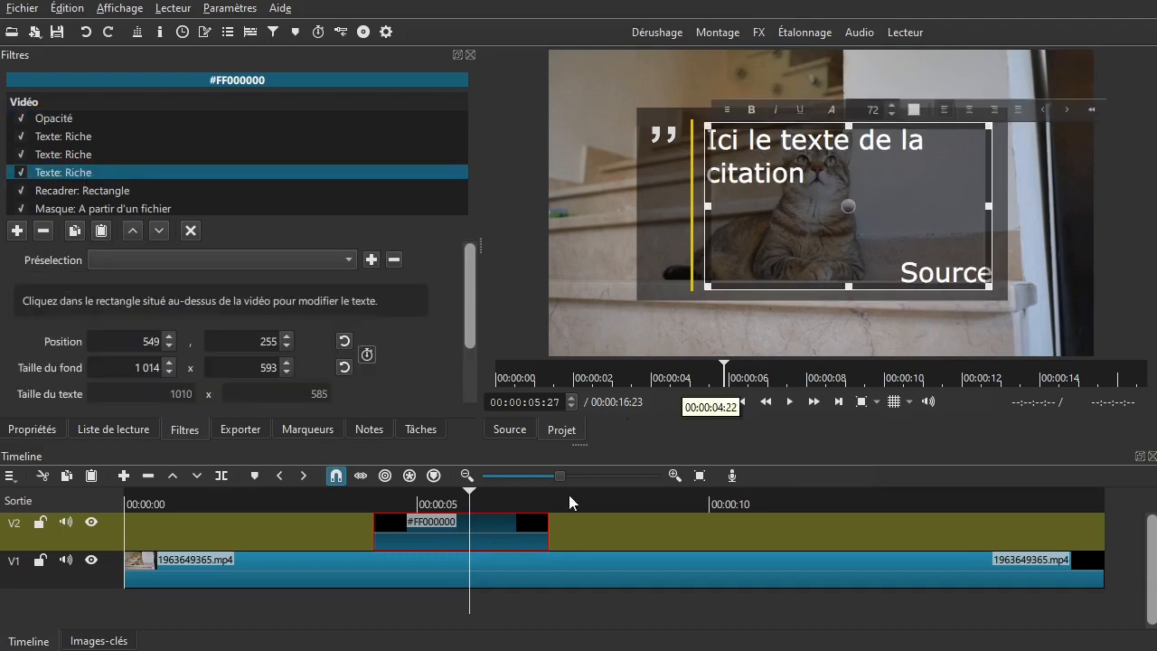
# Extend the V2 overlay clip's end to about 00:00:12 with a 00:00:01:09 fade-out, and play it through to check the animation.
pyautogui.moveTo(551, 526); pyautogui.dragTo(759, 530)
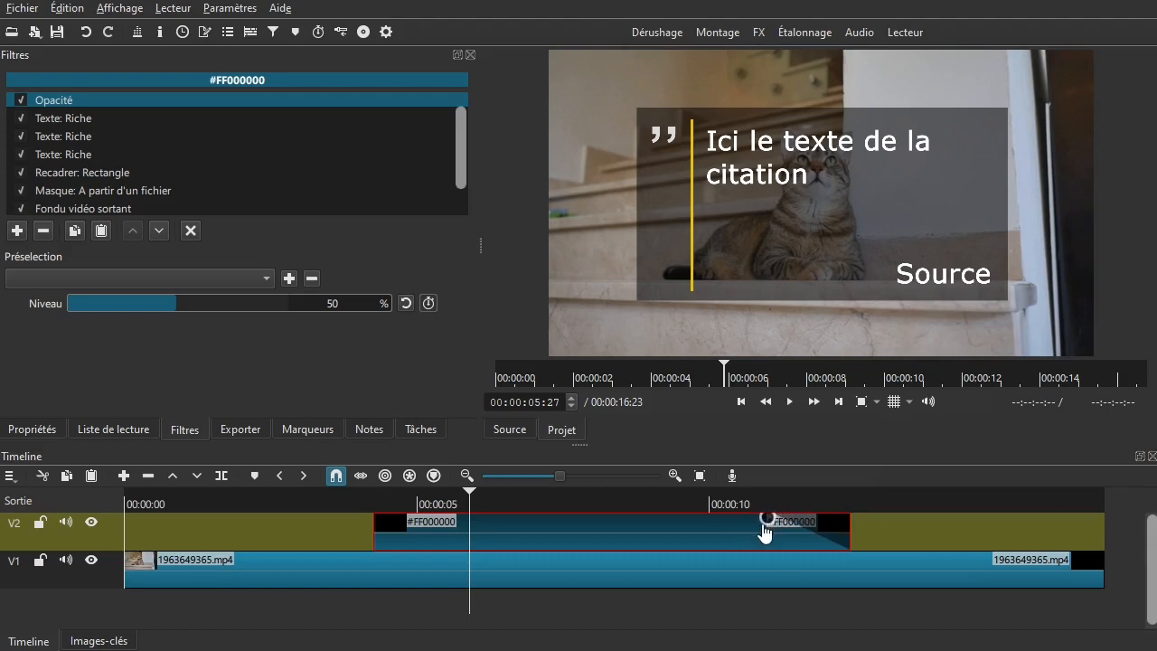
pyautogui.click(346, 503)
pyautogui.press('space')
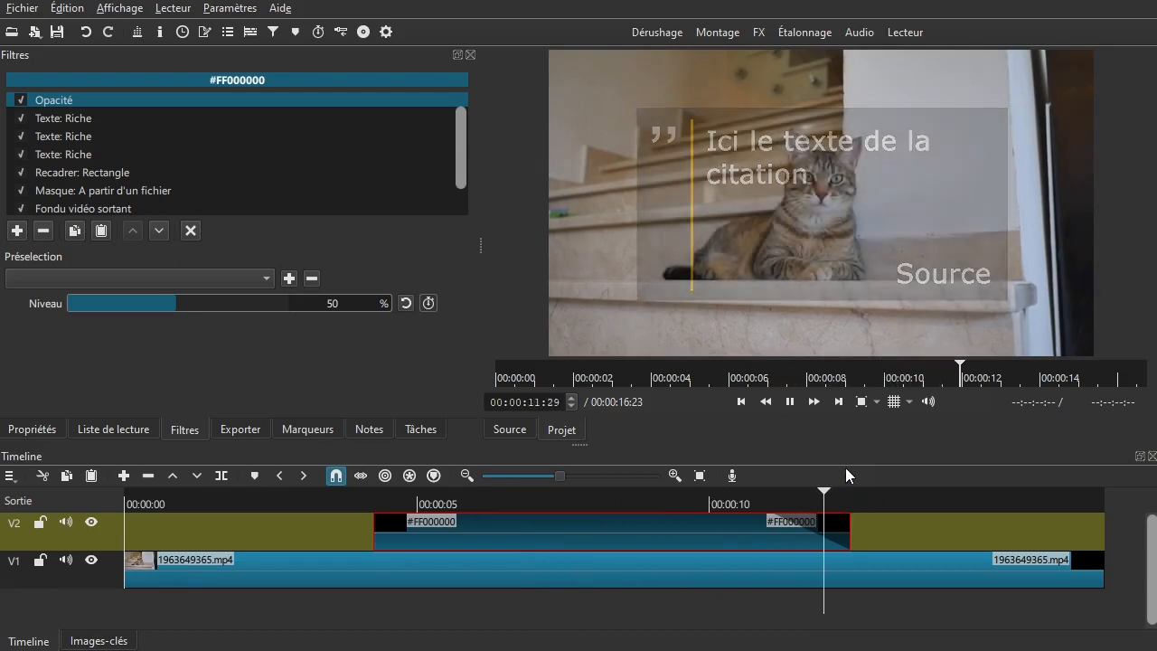
pyautogui.press('space')
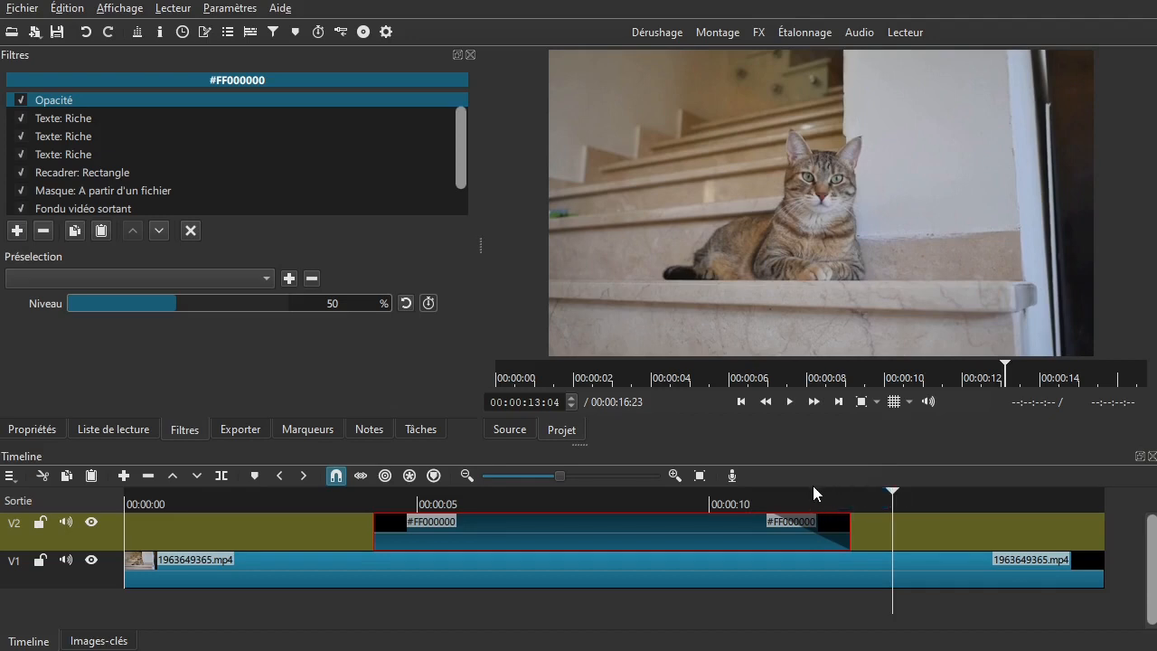
pyautogui.click(403, 498)
pyautogui.moveTo(410, 498); pyautogui.dragTo(818, 495)
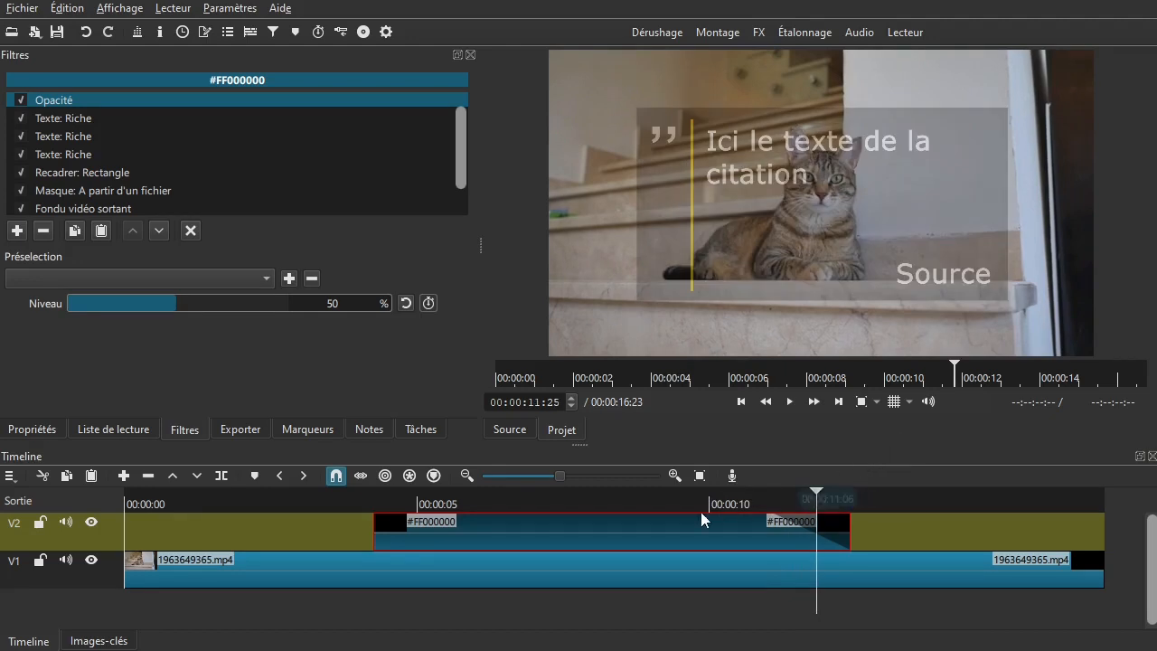
pyautogui.moveTo(671, 499); pyautogui.dragTo(586, 506)
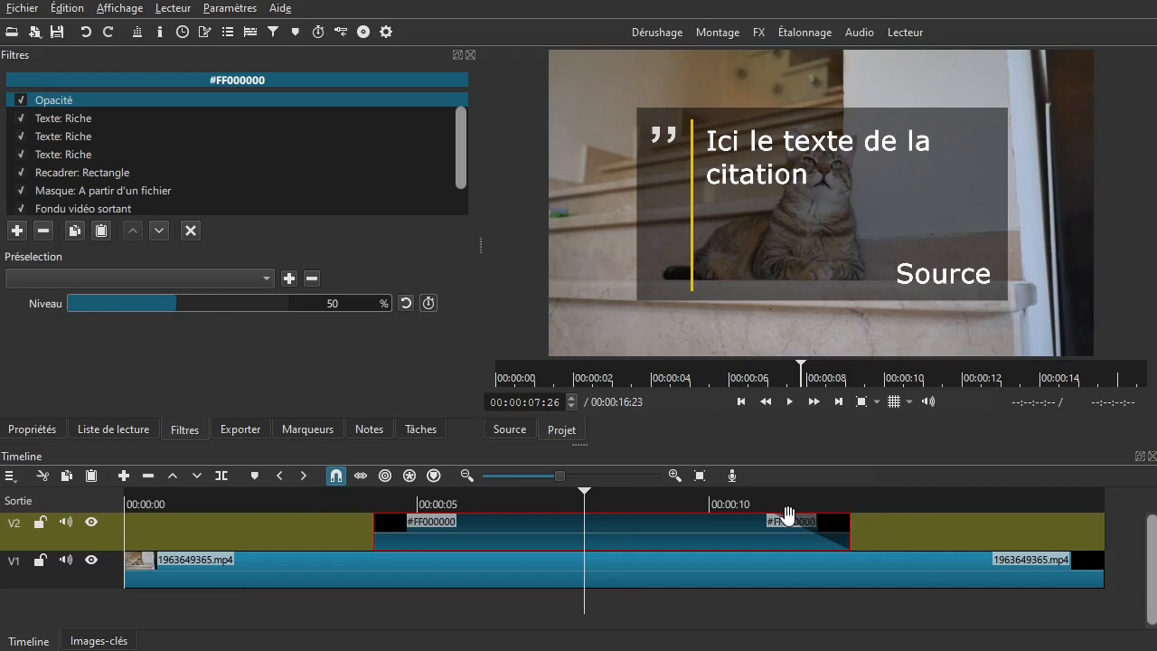
# Remove the Fondu audio sortant filter from the overlay clip and extend the clip's end to about 00:00:14.
pyautogui.moveTo(455, 134); pyautogui.dragTo(407, 182)
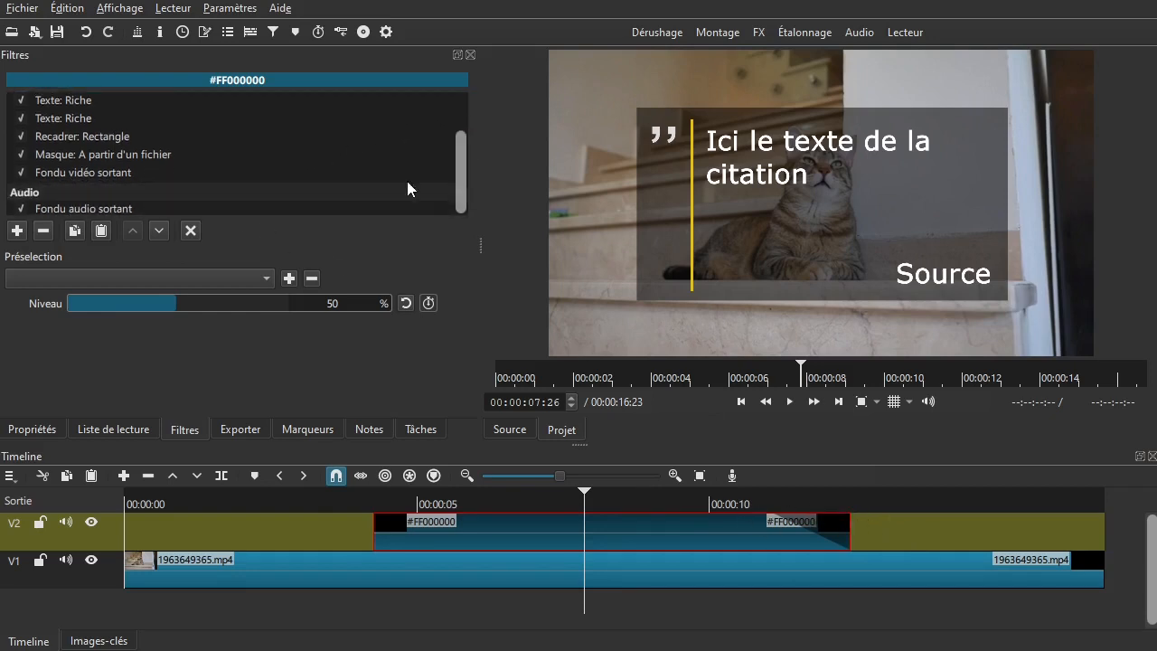
pyautogui.click(85, 208)
pyautogui.click(44, 232)
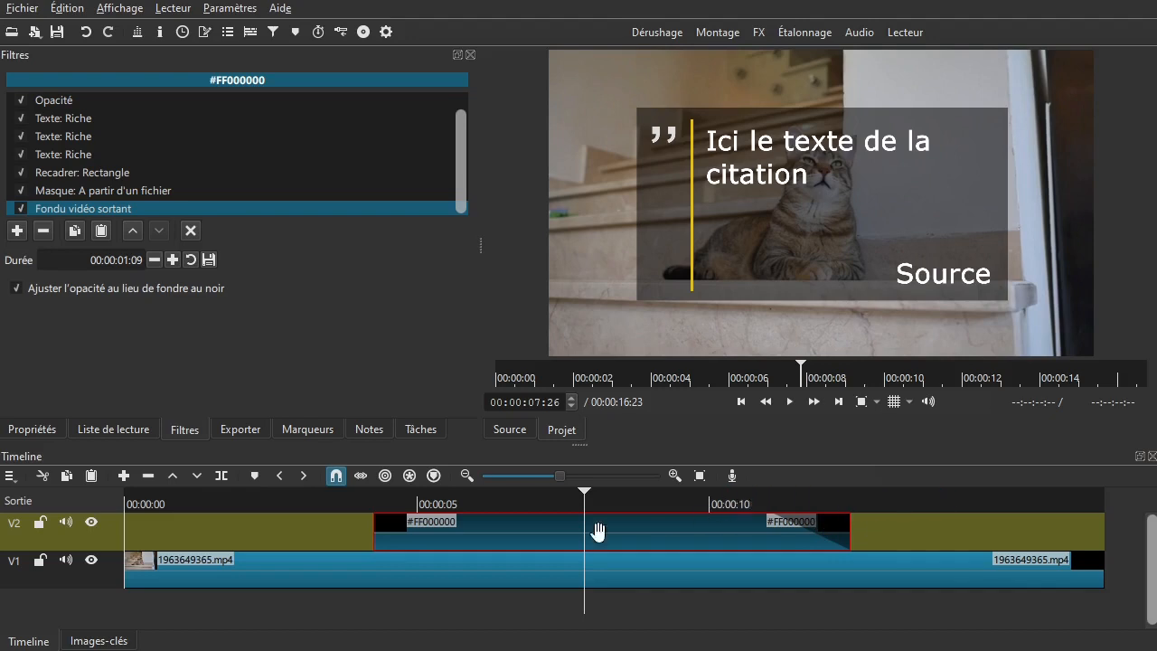
pyautogui.moveTo(850, 529); pyautogui.dragTo(956, 522)
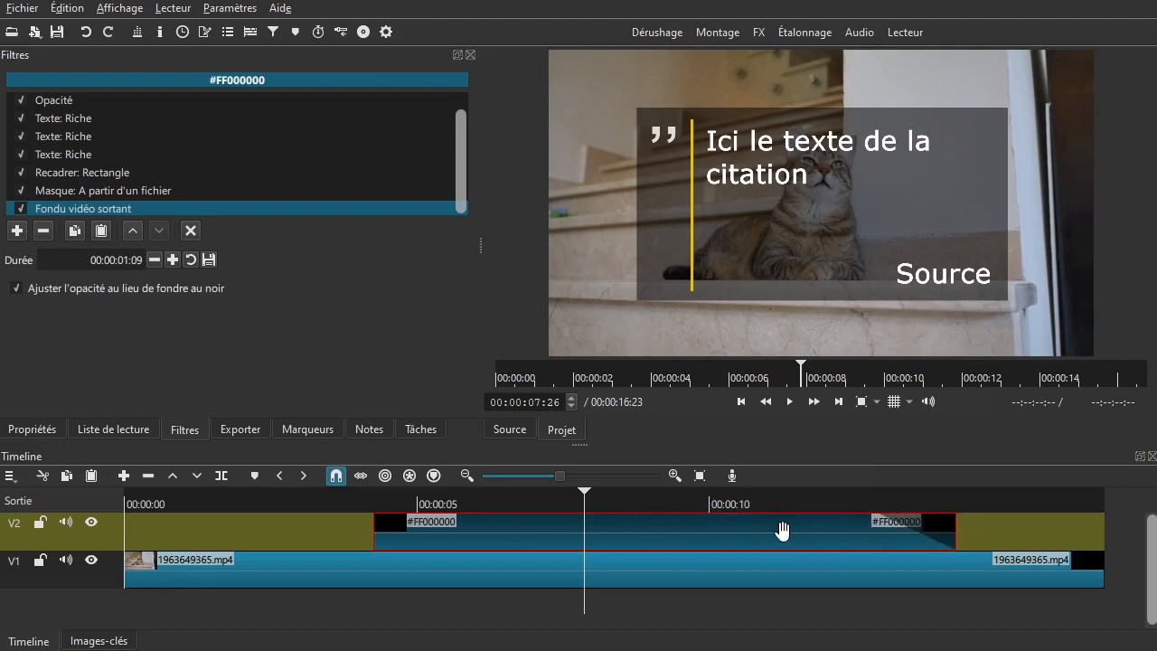